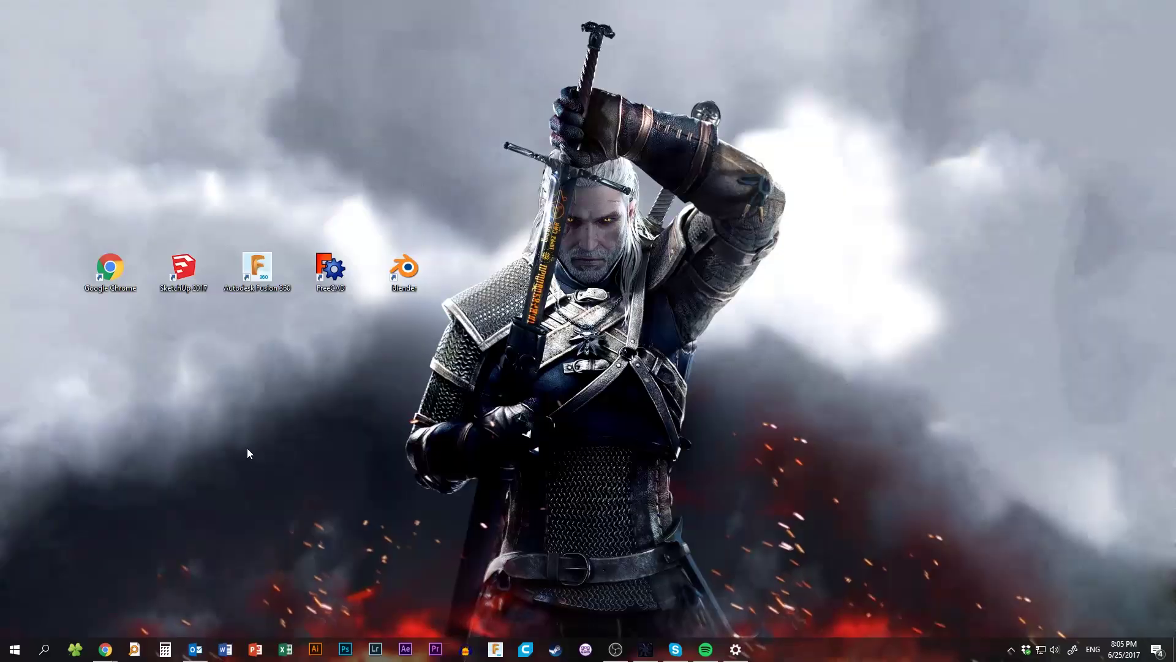
Step: Select and then deselect the desktop shortcuts, and launch Google Chrome from its shortcut
left_click_drag(38, 197, 473, 317)
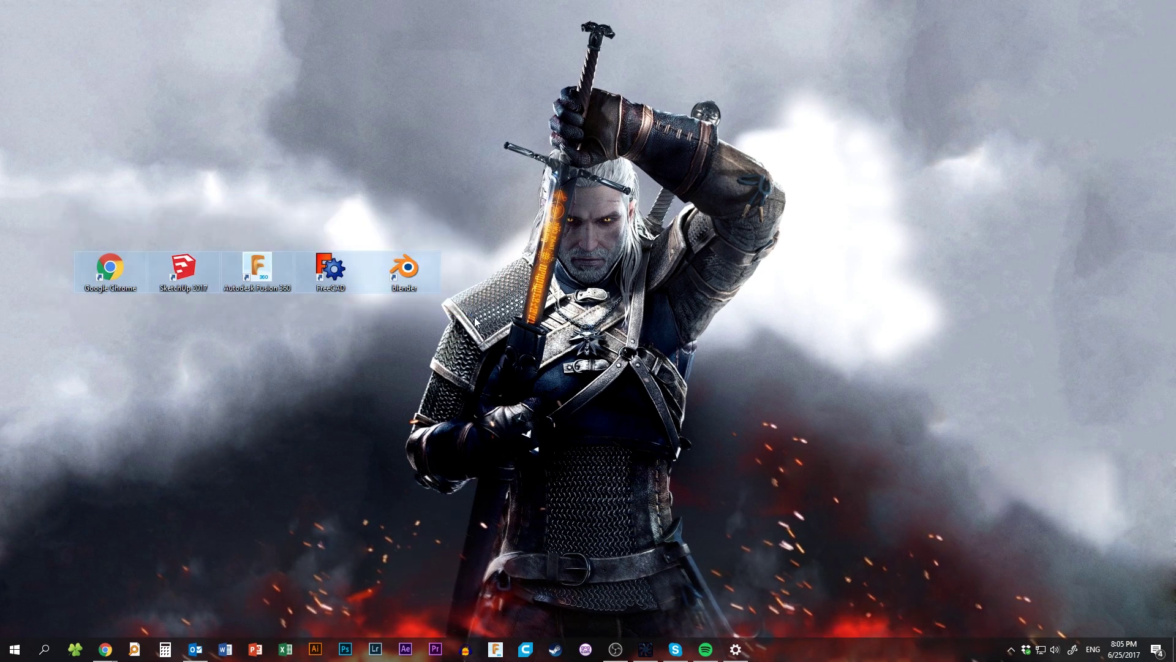
left_click(174, 325)
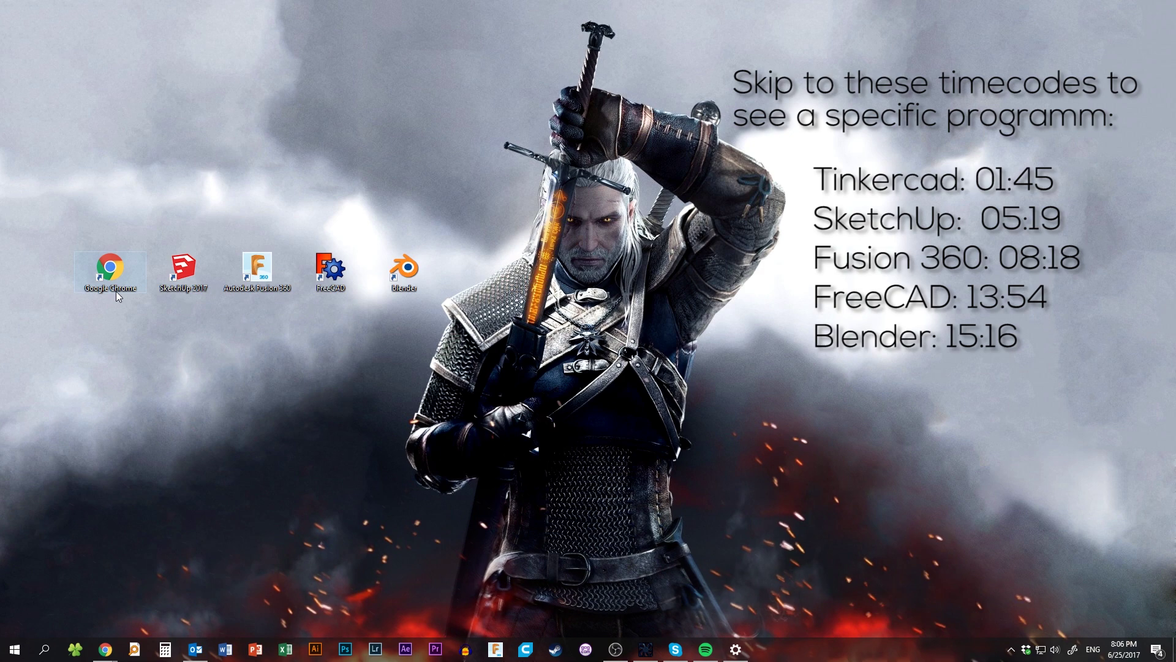
double_click(117, 284)
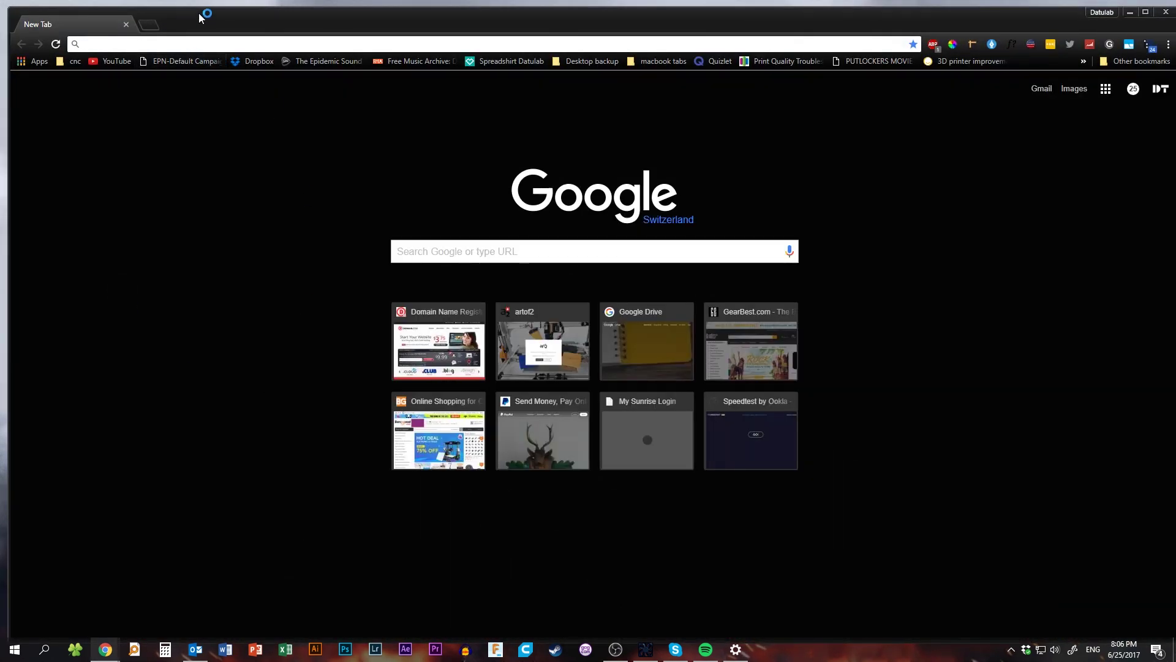
Step: Maximize Chrome, go to the Tinkercad site and start a new design ('Epic Fulffy')
double_click(199, 13)
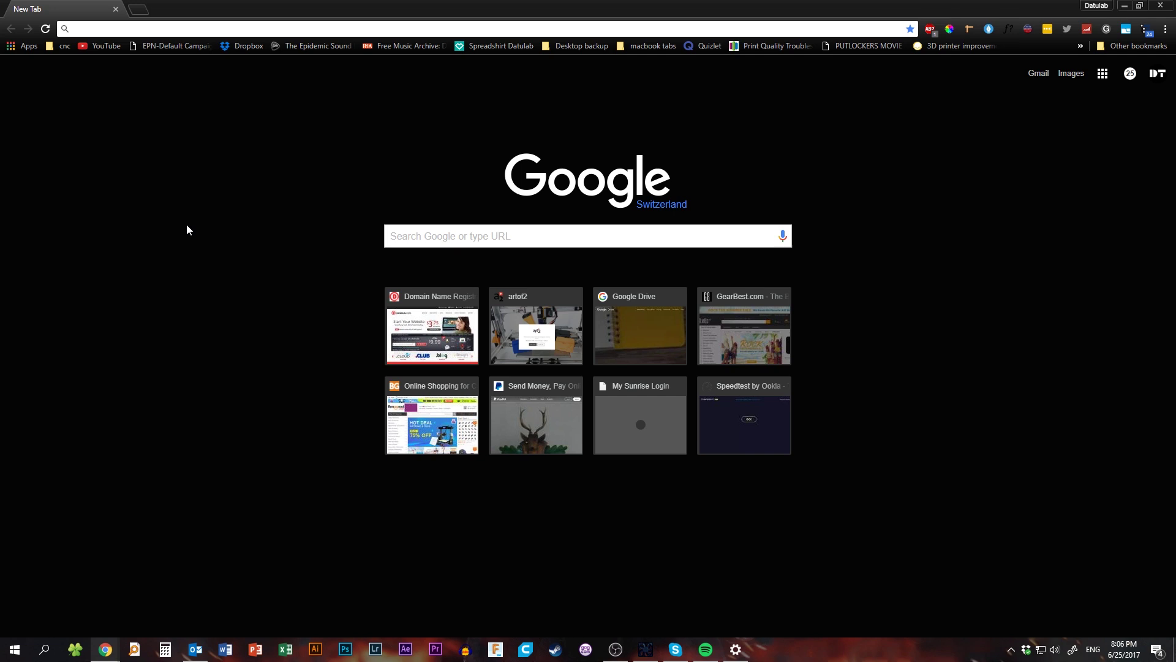
type("tinkercad")
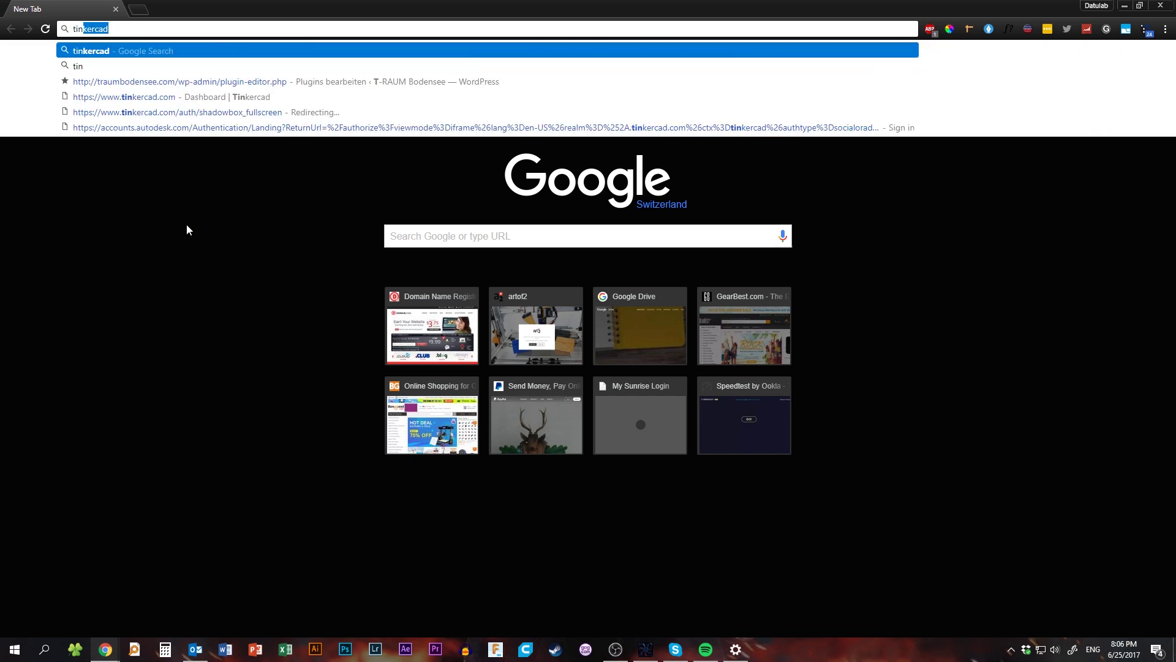
key("Return")
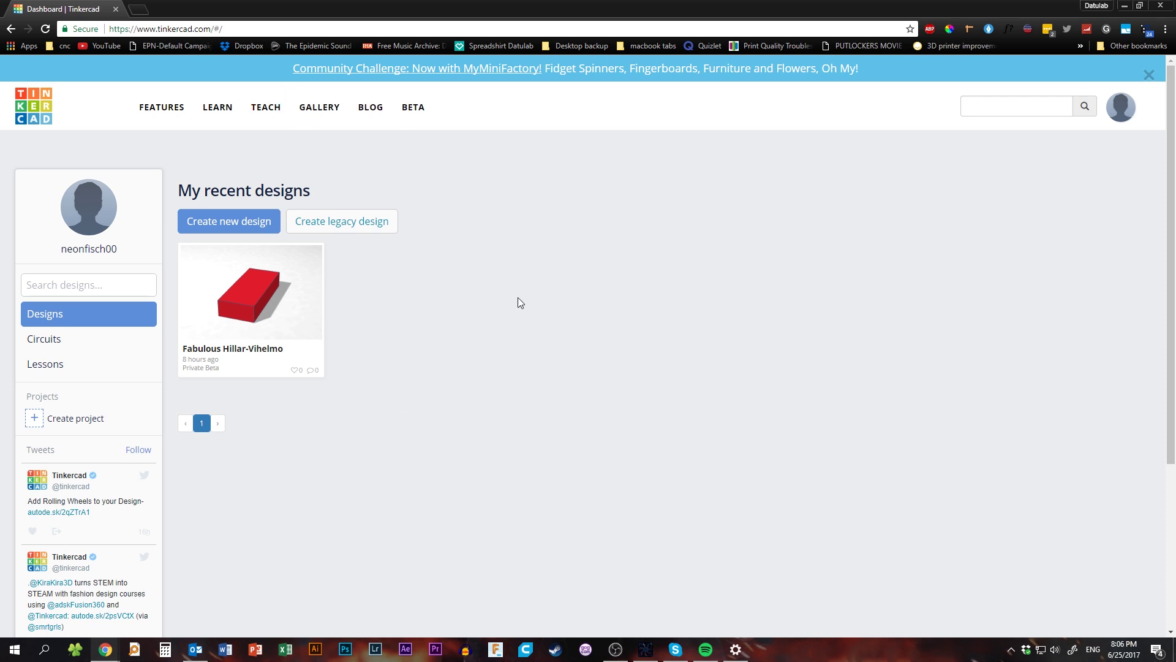
scroll(489, 294, "down", 2)
scroll(467, 296, "up", 1)
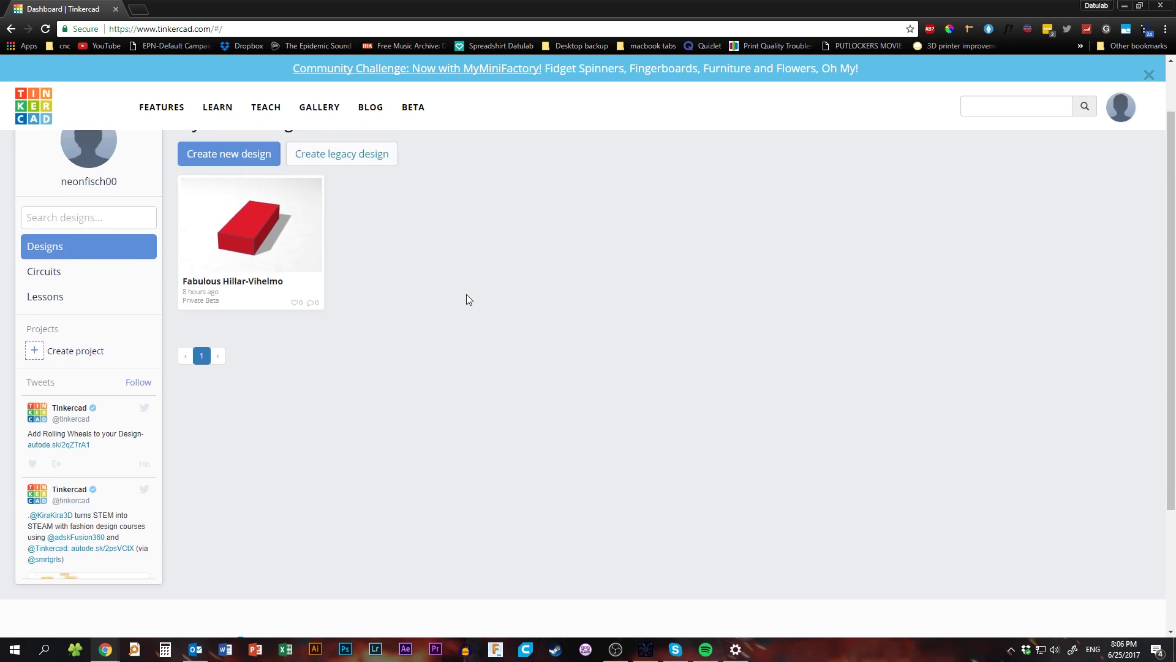
scroll(466, 297, "up", 1)
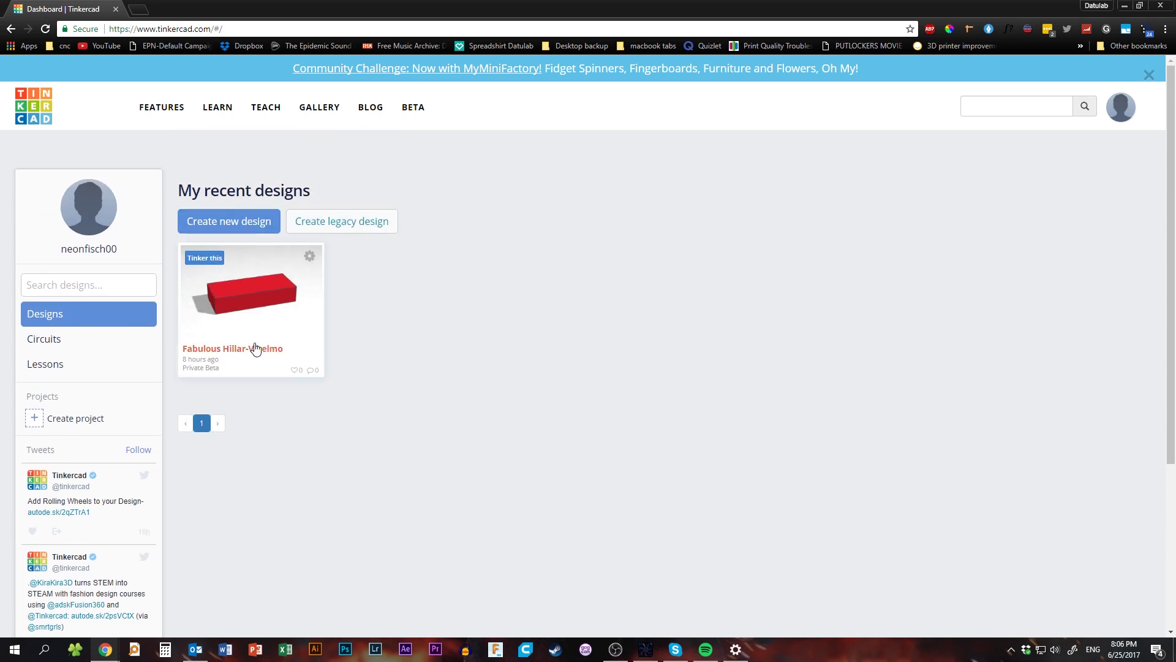
left_click(225, 226)
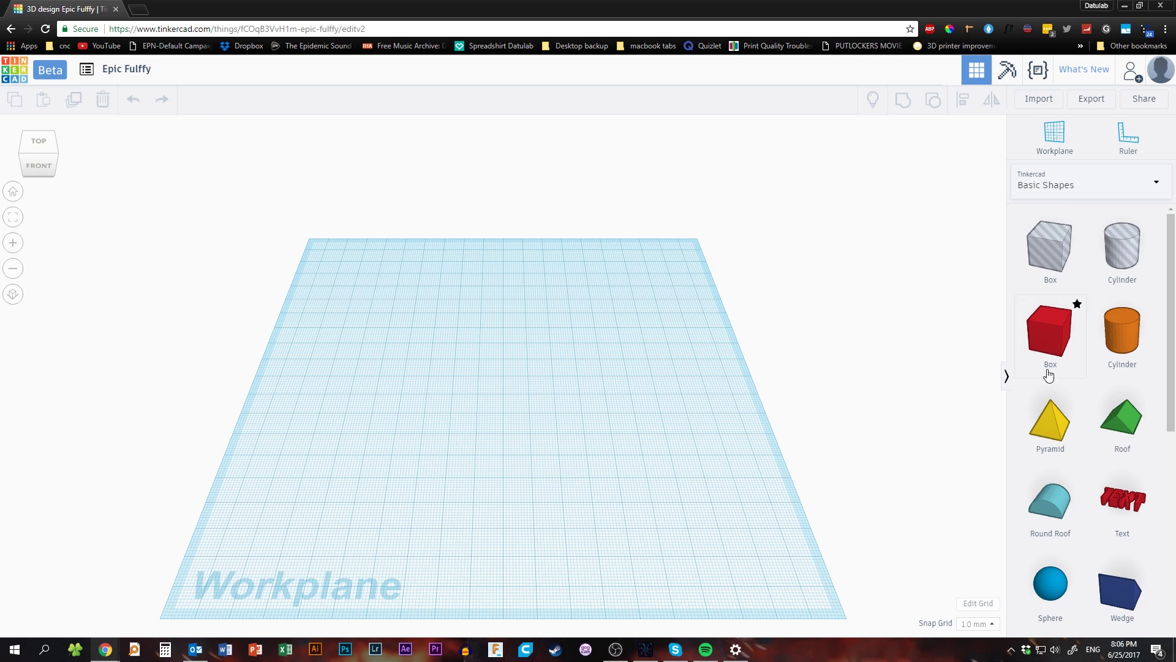
Step: Place a solid box on the workplane, stretch it long and set its 27 mm dimension to 30 mm
scroll(1076, 450, "down", 2)
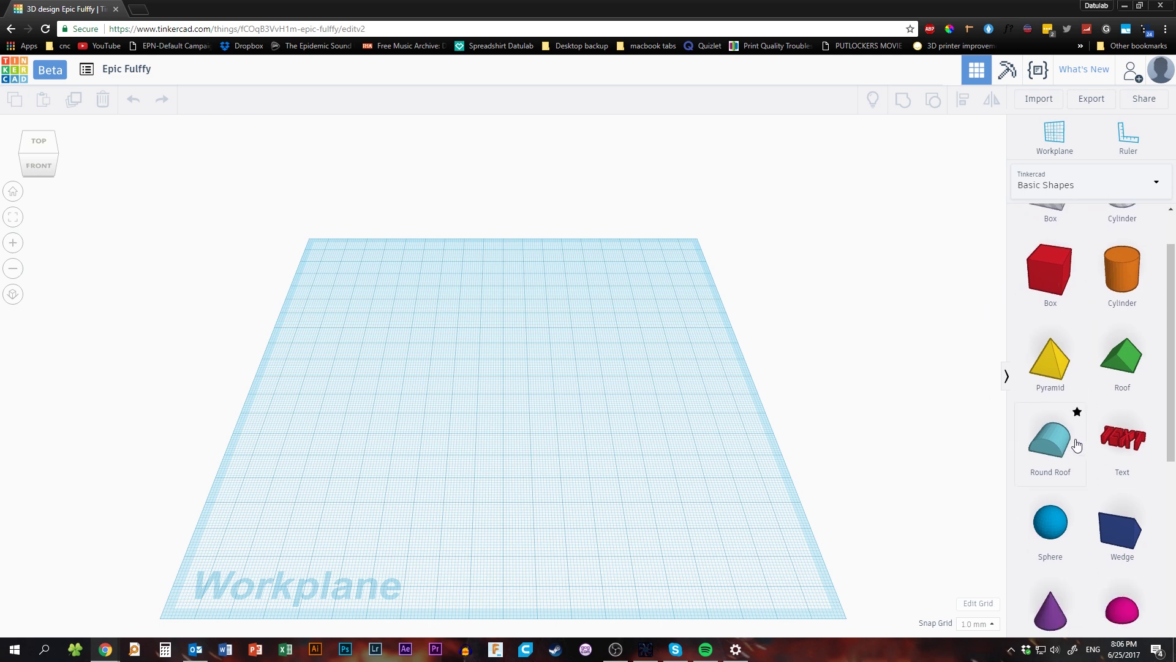
scroll(1077, 441, "up", 2)
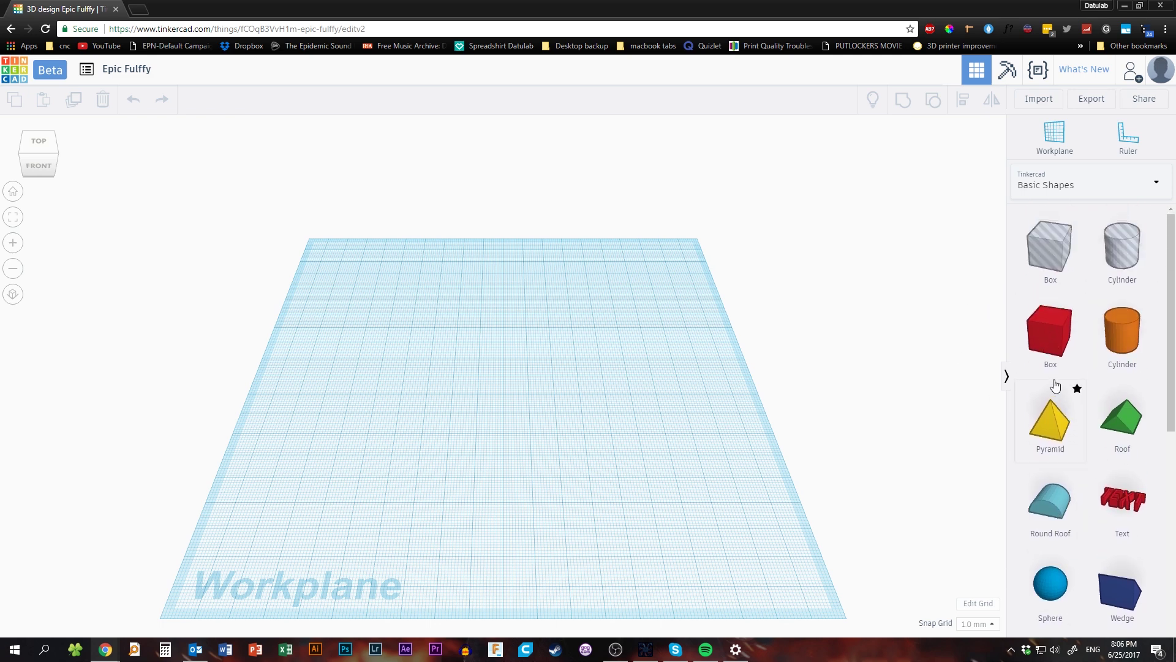
left_click(1056, 350)
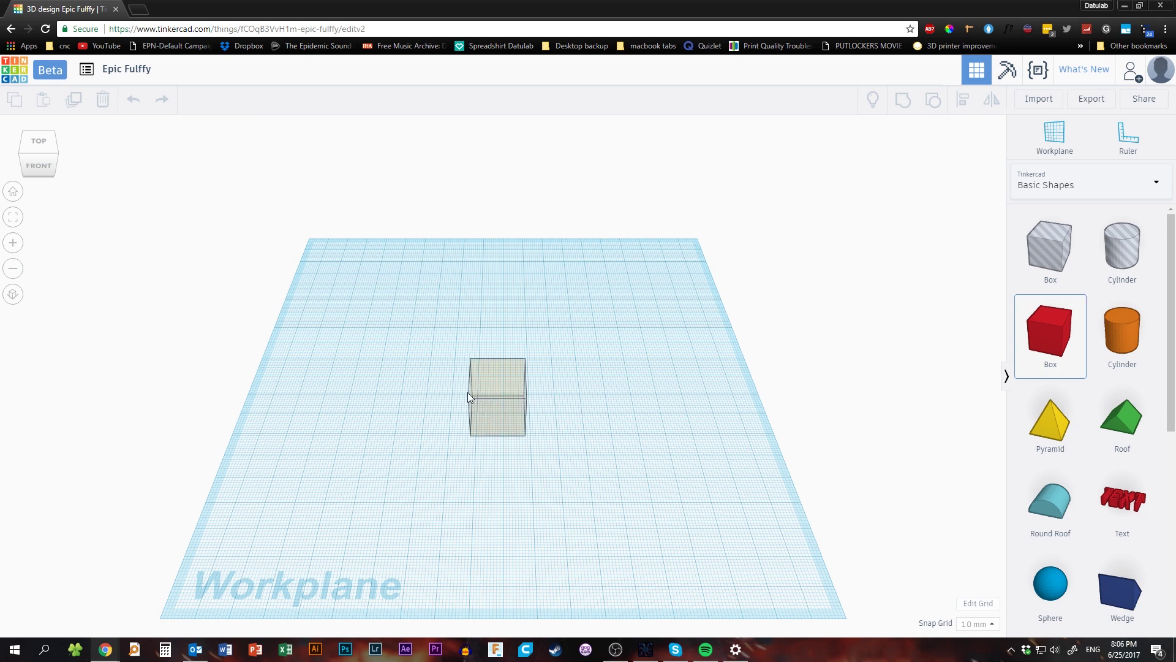
left_click(464, 388)
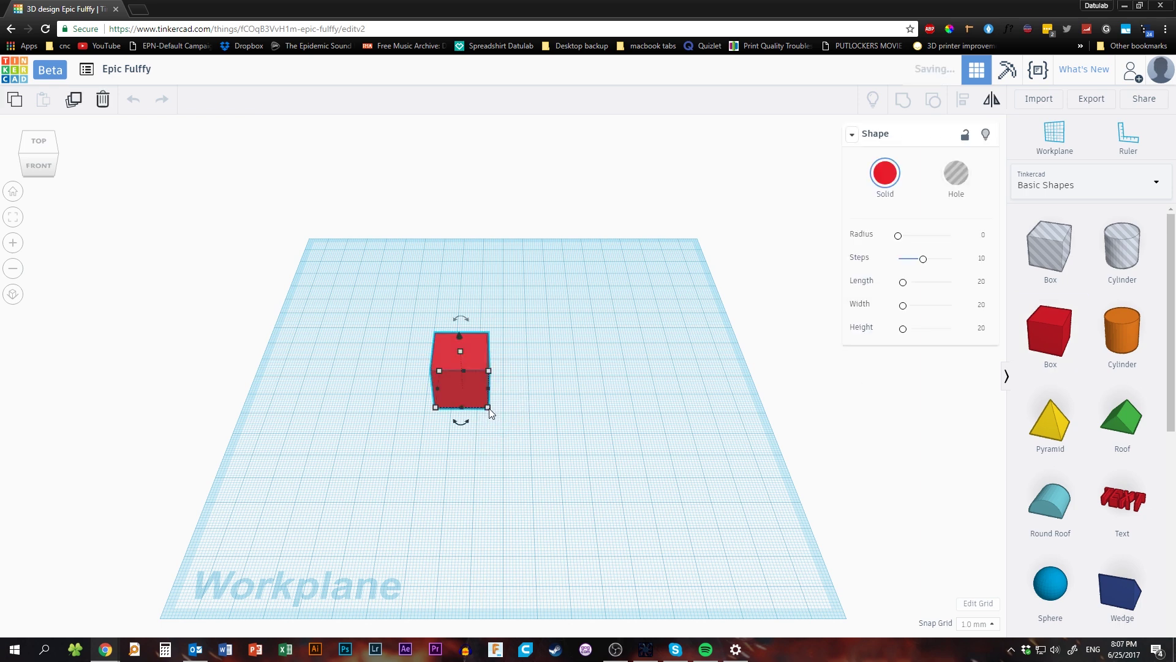
left_click_drag(488, 407, 637, 422)
left_click(678, 391)
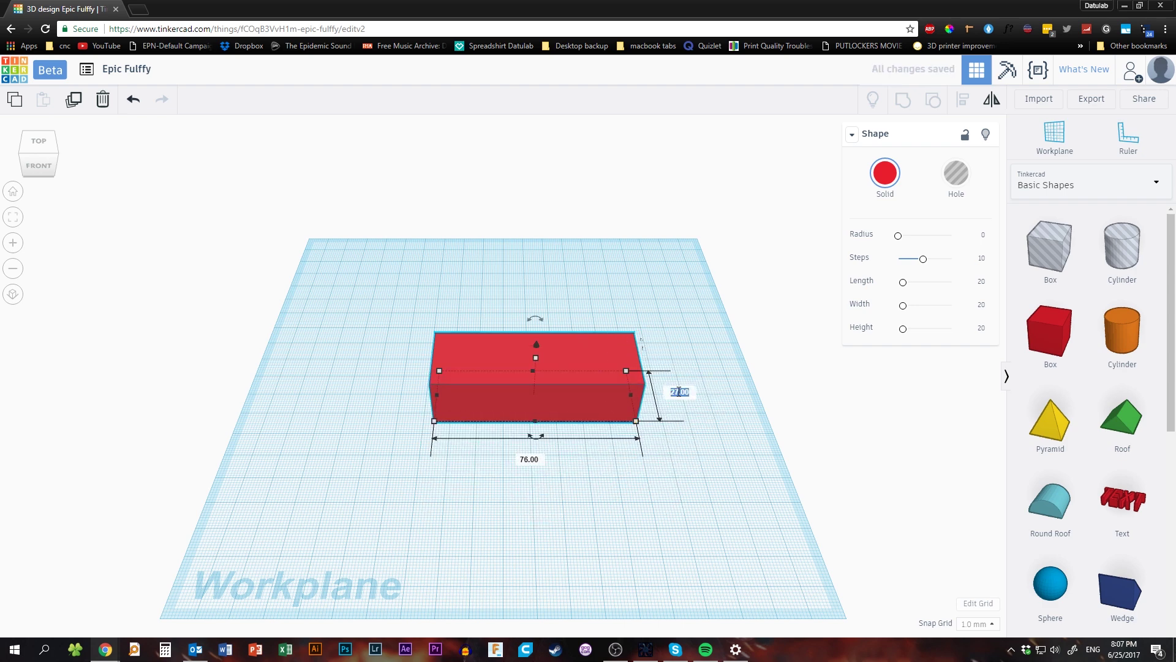
type("30")
key("Return")
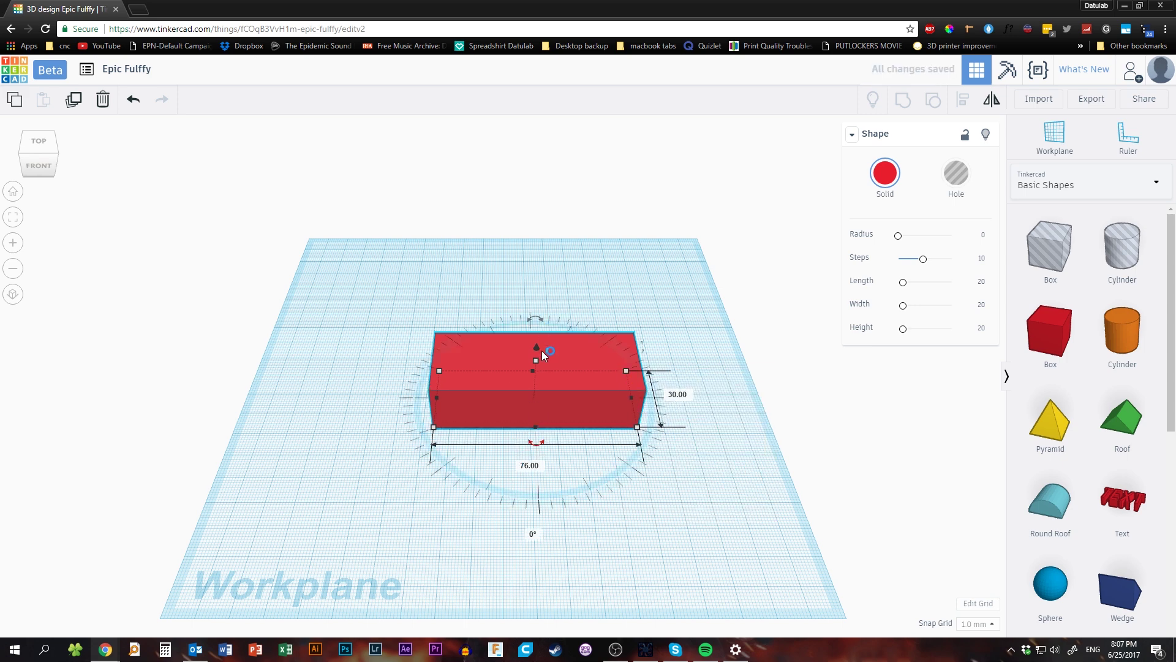
Step: Rotate the box, reselect it and drag its edge-rounding control
mouse_move(535, 315)
left_mouse_down()
mouse_move(572, 345)
mouse_move(542, 323)
left_mouse_up()
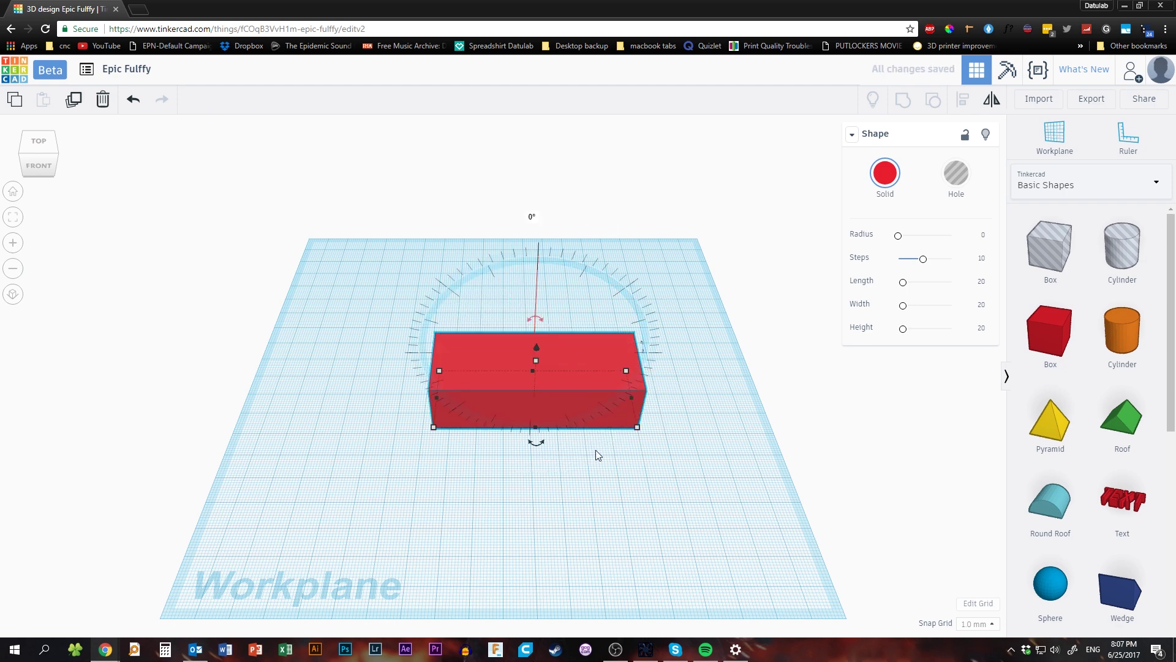
left_click(545, 431)
left_click(538, 388)
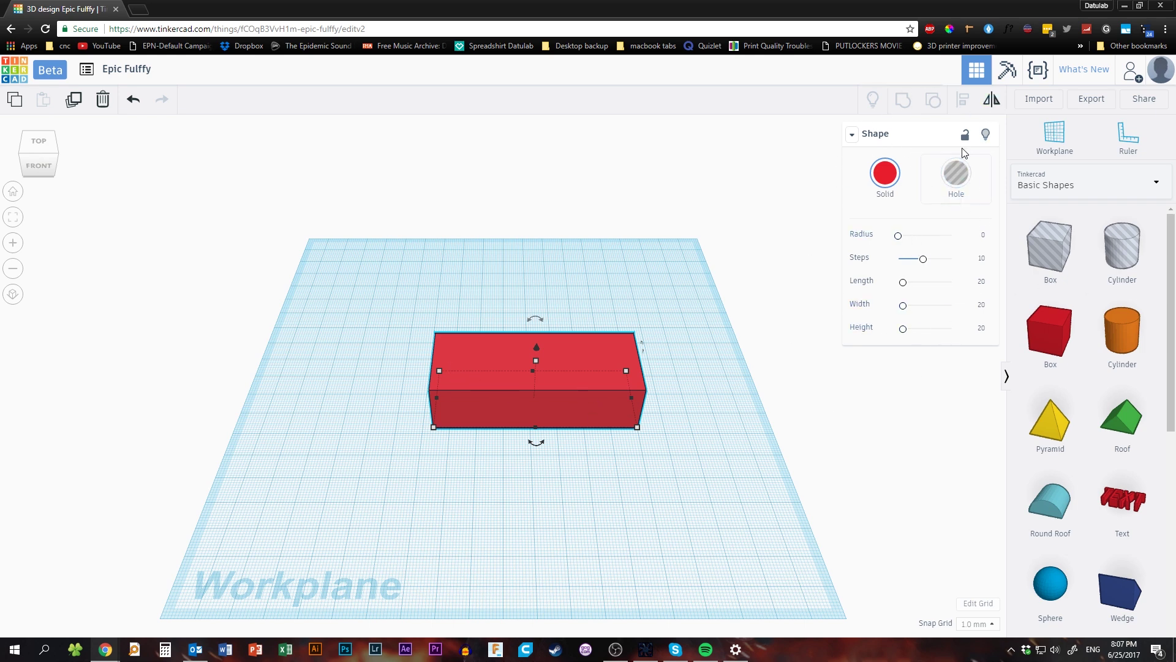
left_click_drag(901, 243, 876, 251)
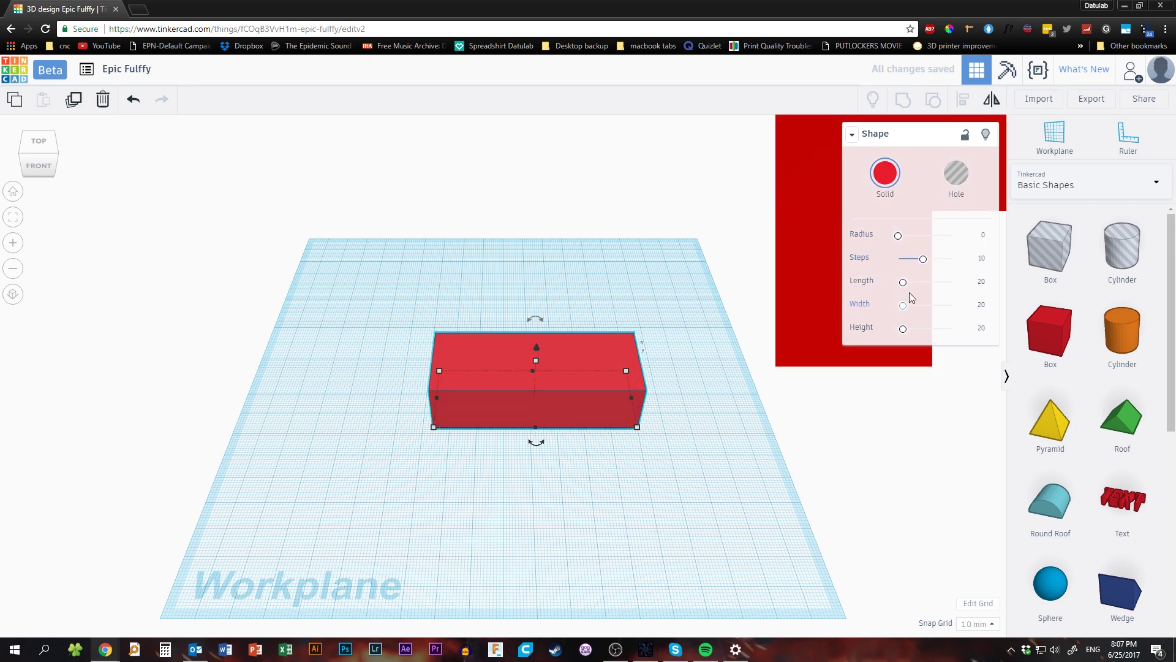
Step: Recolour the box from red to a darker gold, trying light cream first
left_click(885, 173)
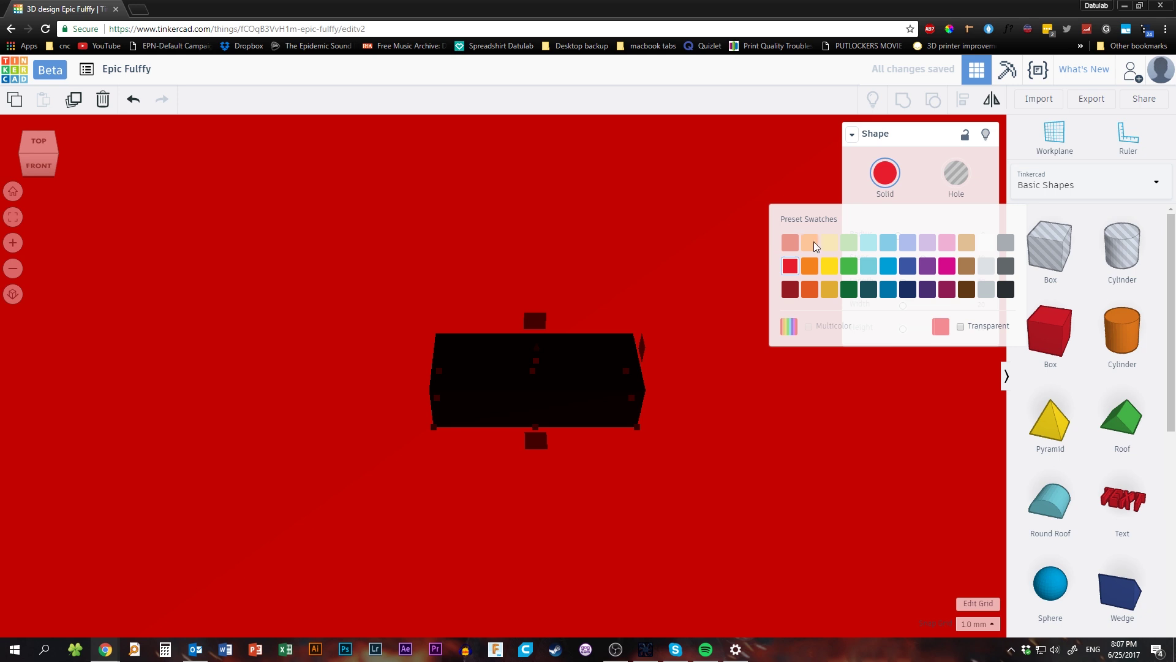
left_click(832, 245)
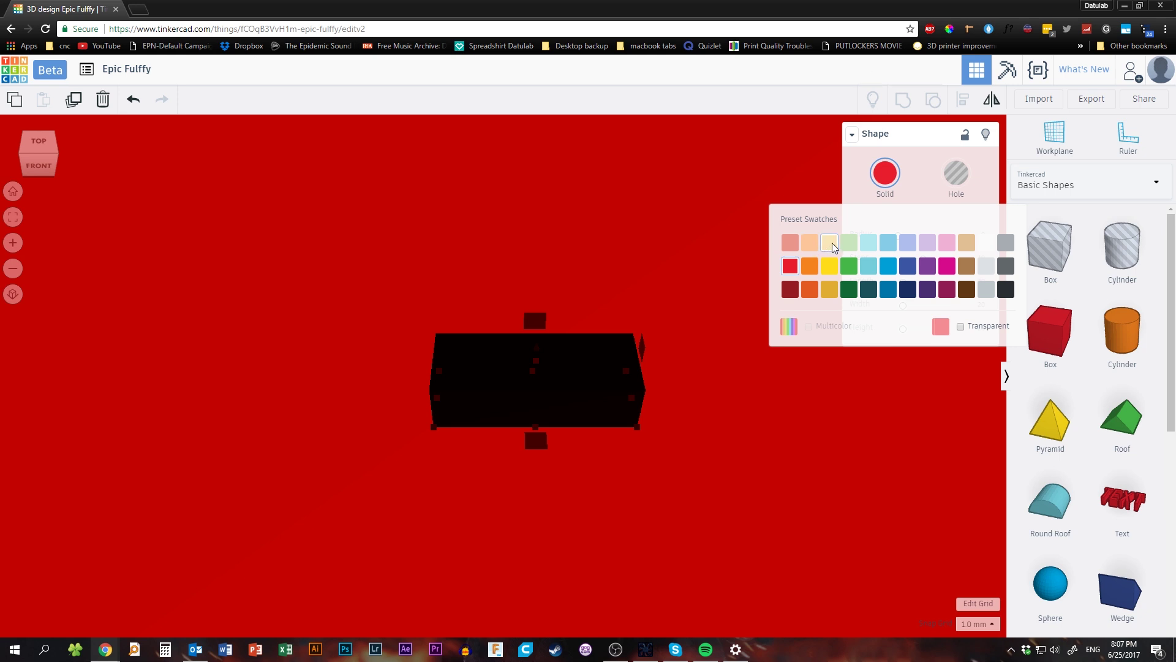
left_click(886, 173)
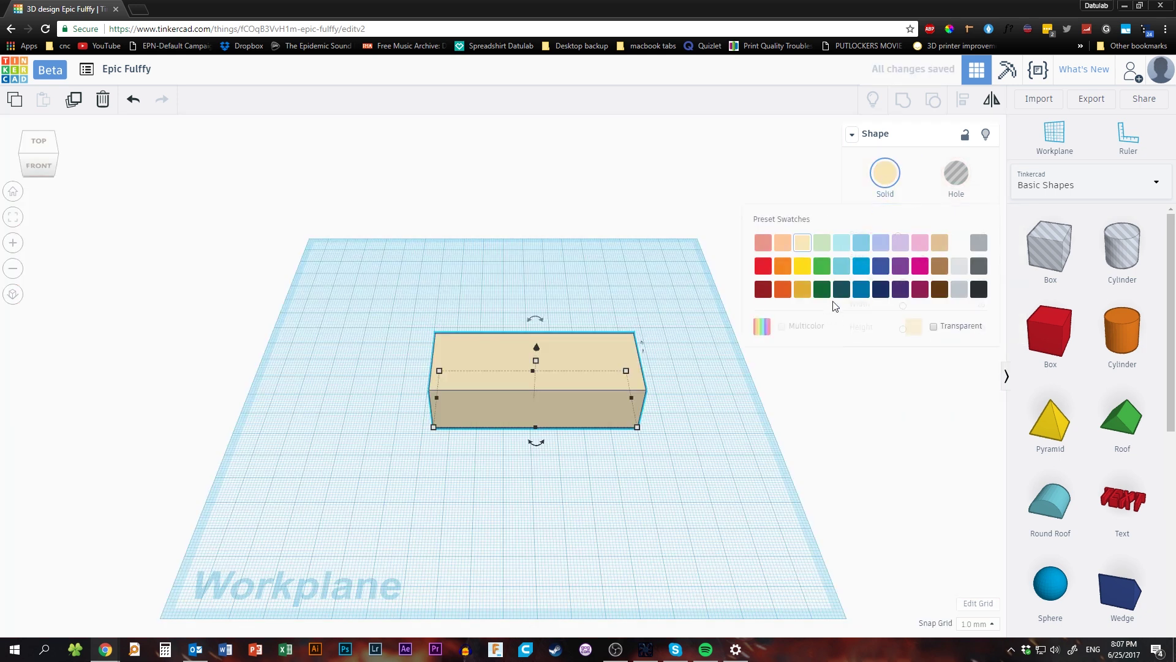
left_click(797, 290)
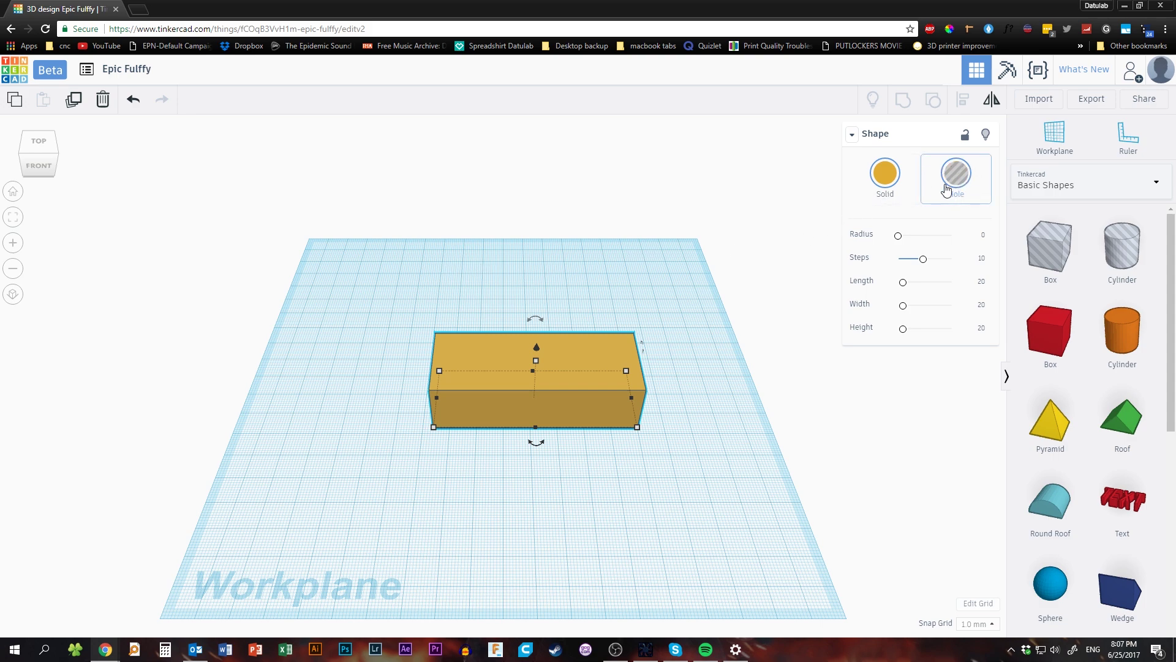
left_click(860, 434)
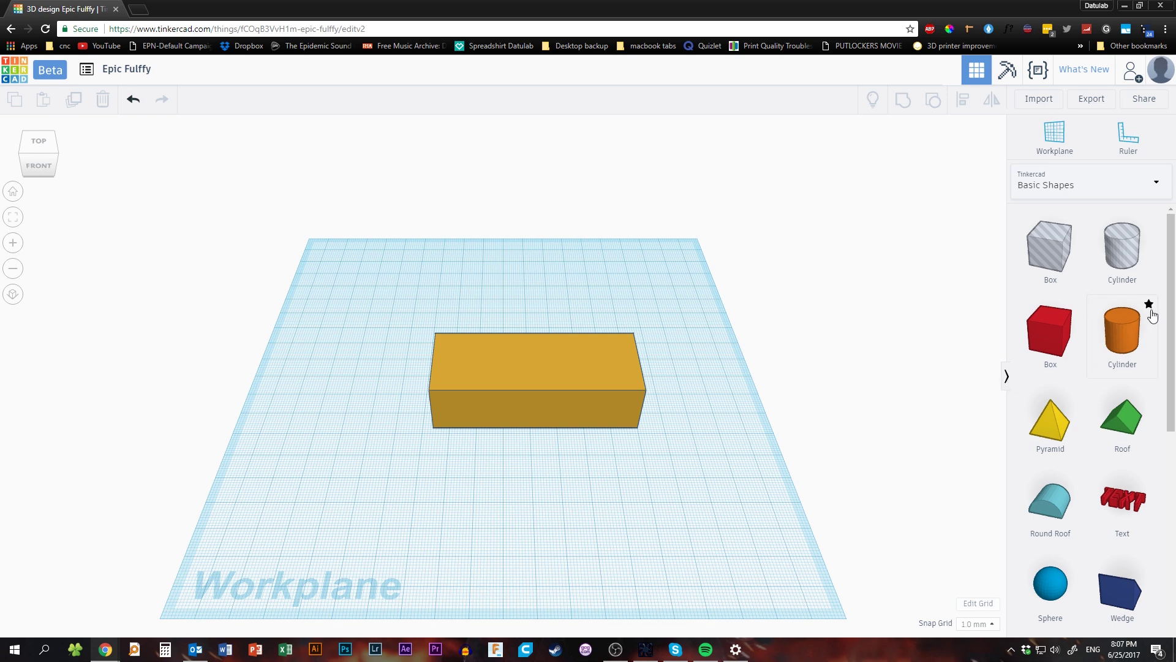
Step: Place a cylinder on the box's centre, raise it to 33 mm and lower it 4 mm
left_click_drag(1124, 328, 521, 405)
left_click(530, 402)
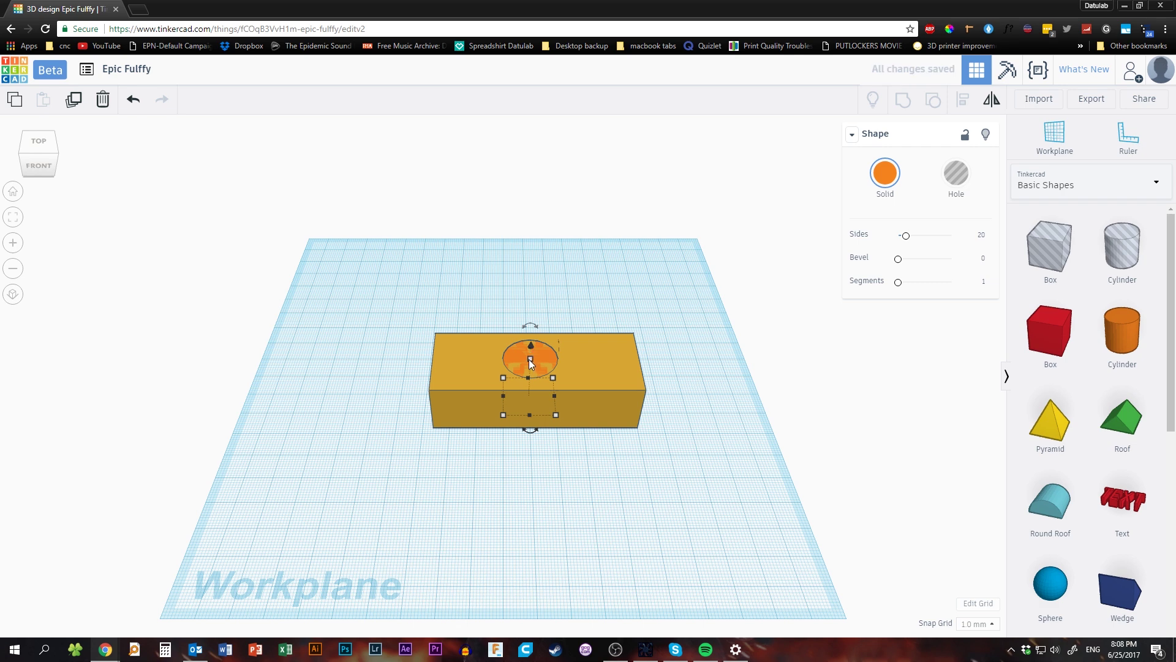
left_click_drag(531, 359, 528, 338)
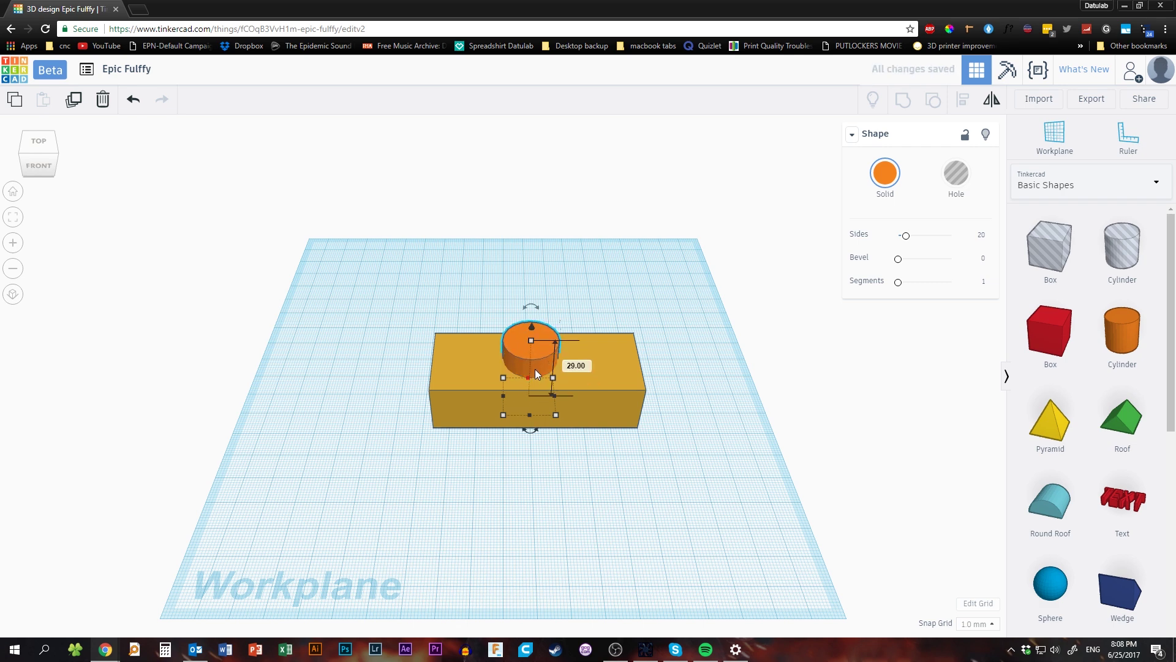
left_click_drag(531, 341, 531, 324)
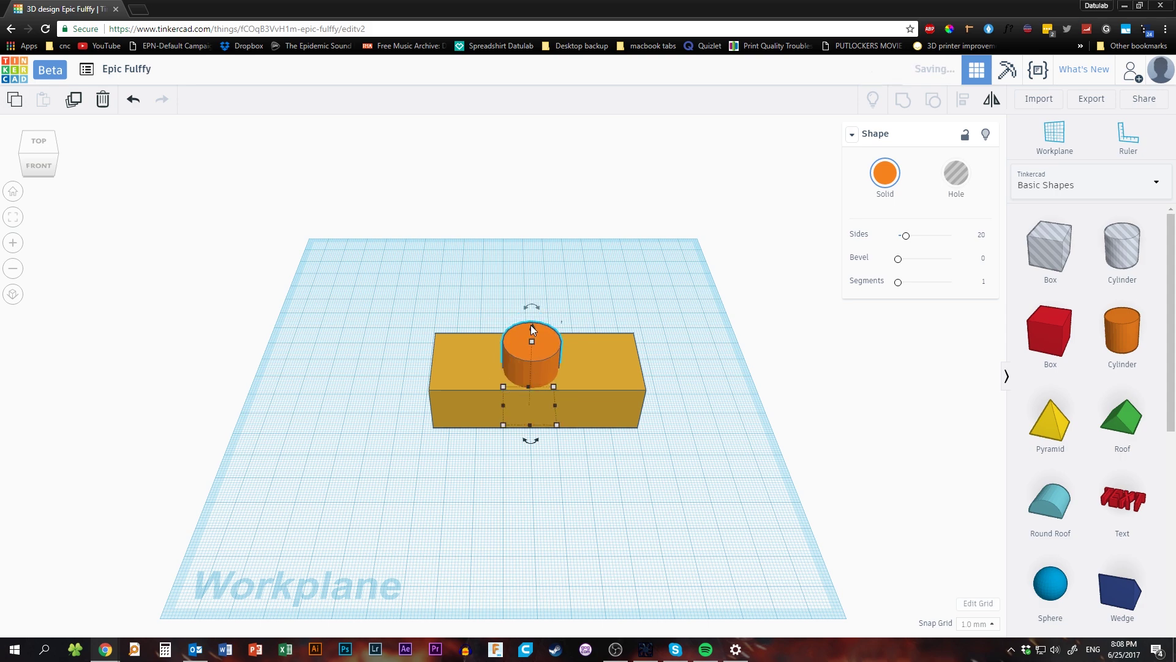
mouse_move(493, 486)
right_mouse_down()
mouse_move(517, 436)
mouse_move(502, 468)
right_mouse_up()
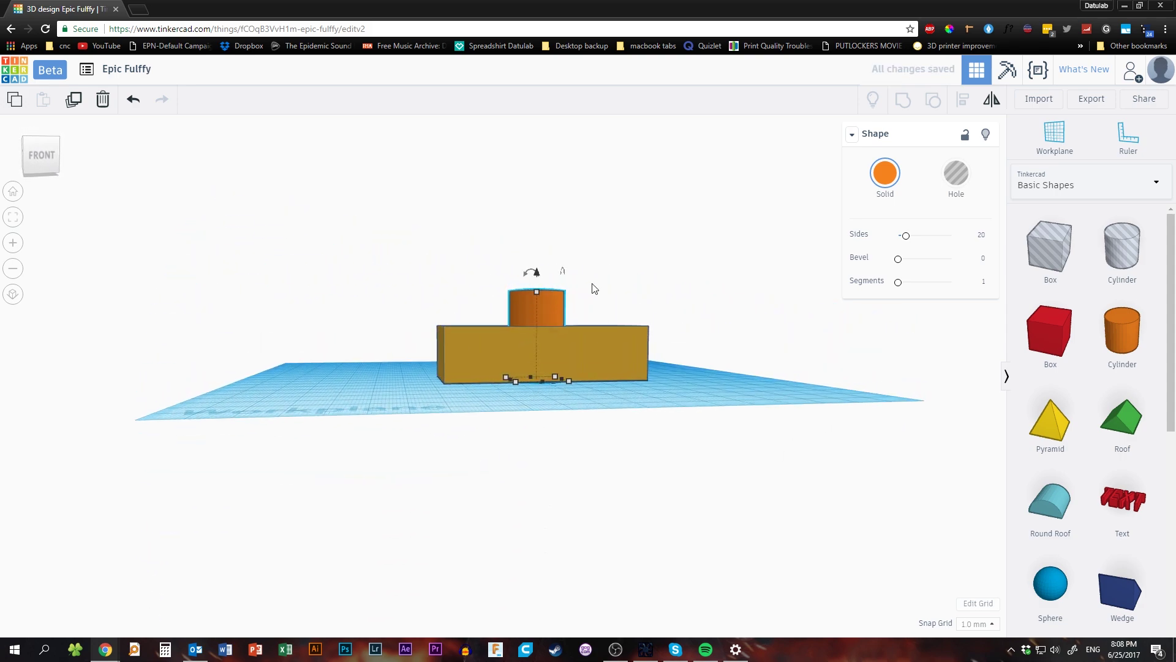
left_click_drag(537, 273, 535, 287)
right_click_drag(515, 433, 423, 518)
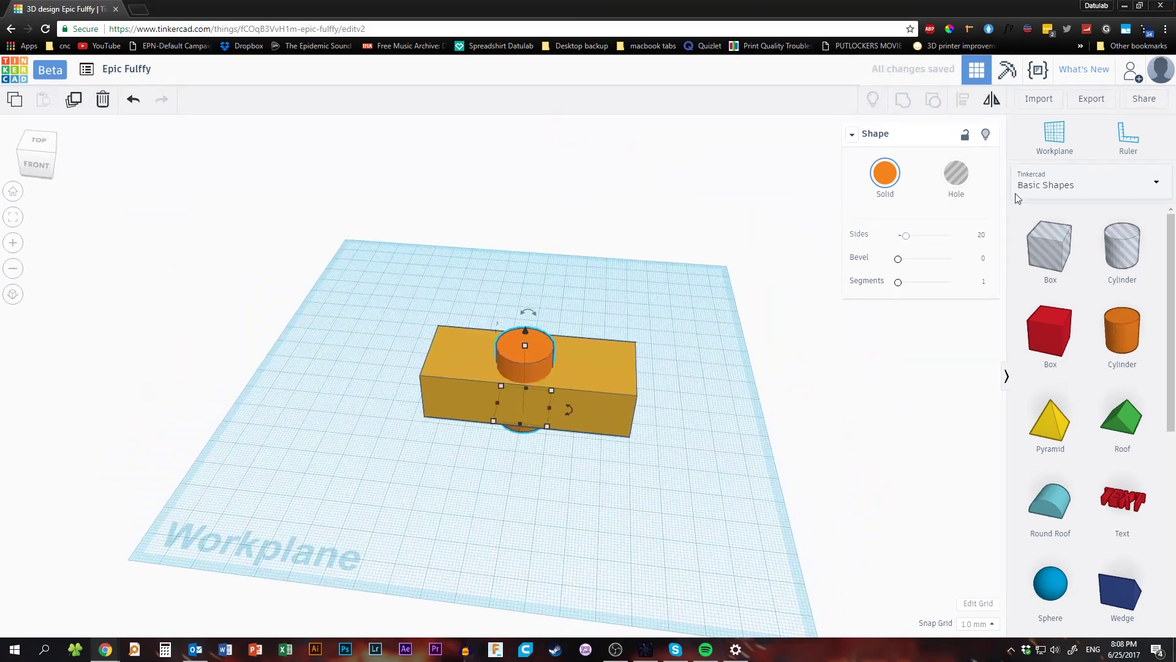
left_click(959, 188)
right_click_drag(603, 296, 583, 346)
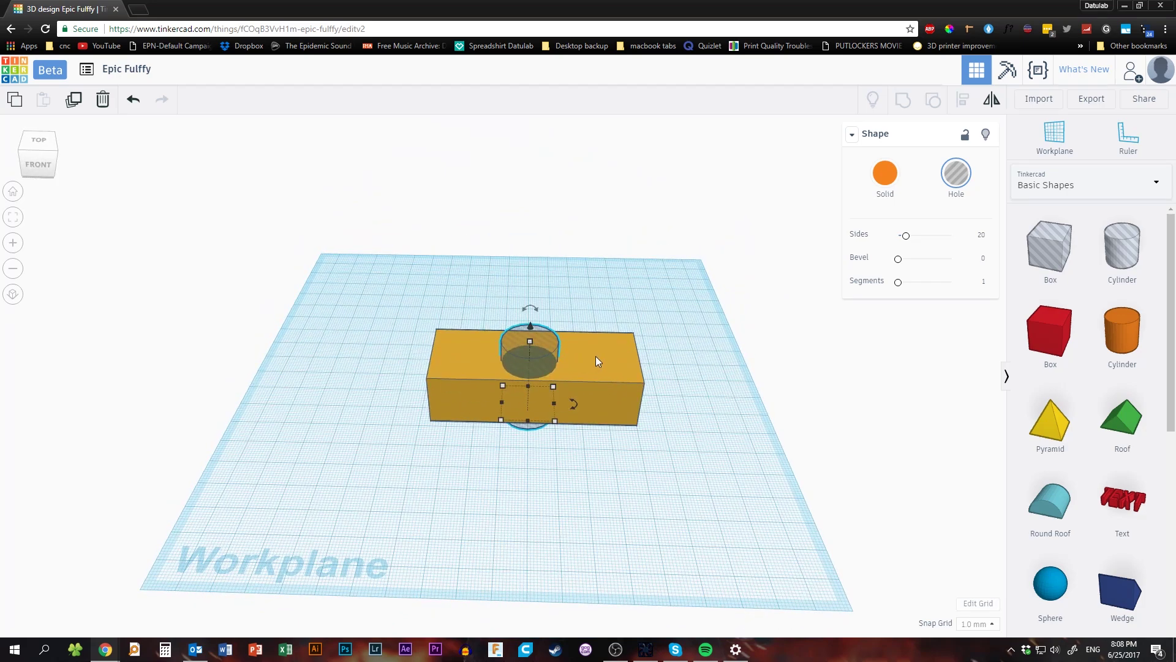
left_click(460, 355)
left_click(553, 339)
right_click_drag(376, 440, 481, 402)
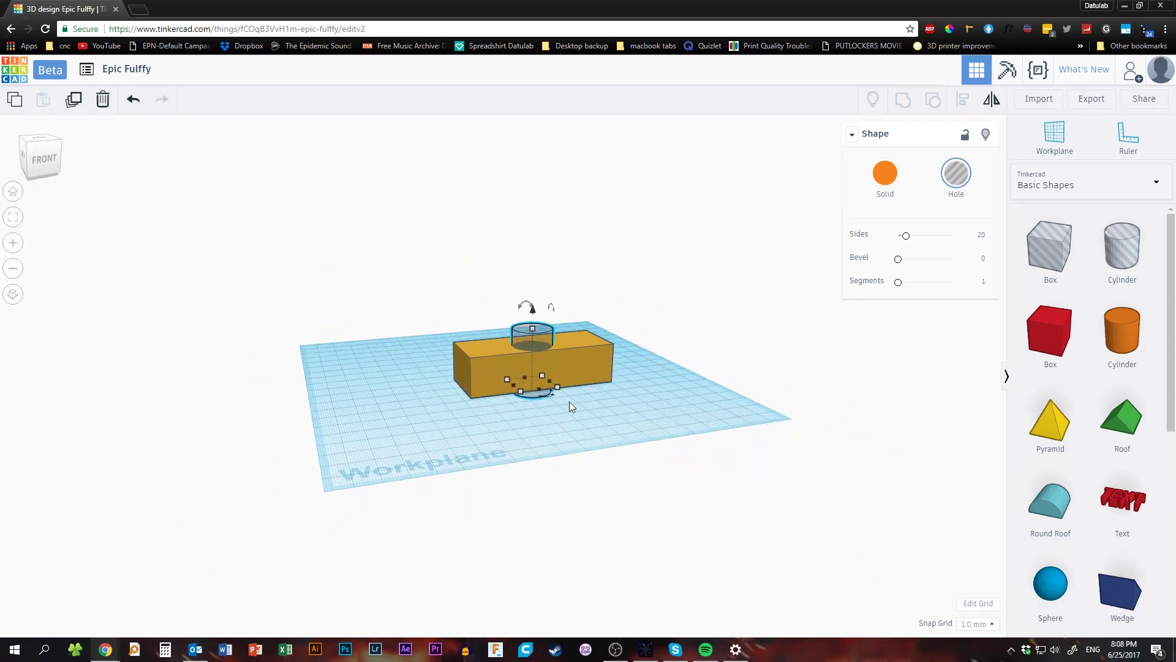
scroll(509, 387, "up", 2)
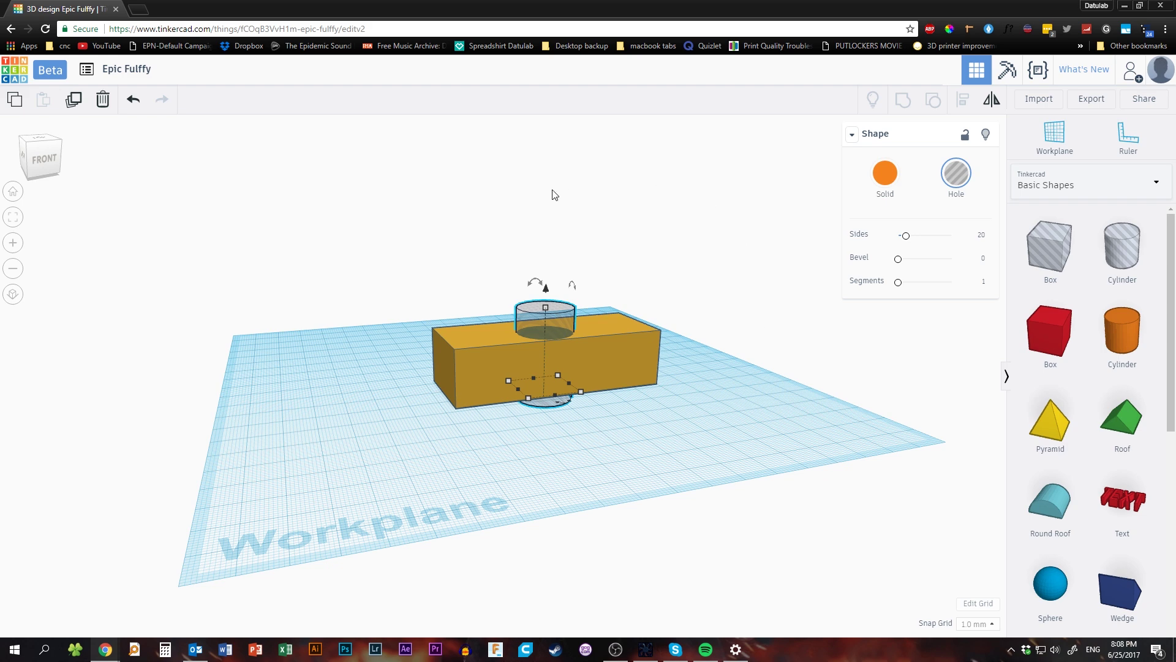
Step: Browse the Symbols and Connectors shape library categories
scroll(1045, 380, "down", 8)
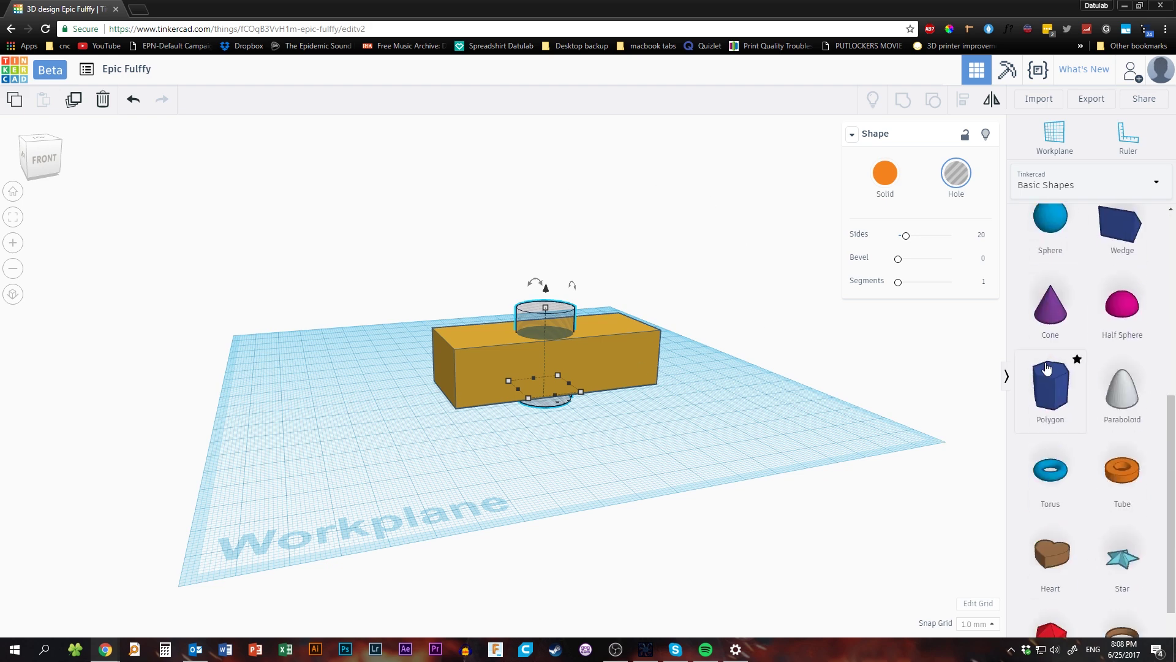
scroll(1047, 453, "up", 7)
scroll(1047, 464, "up", 1)
left_click(1058, 182)
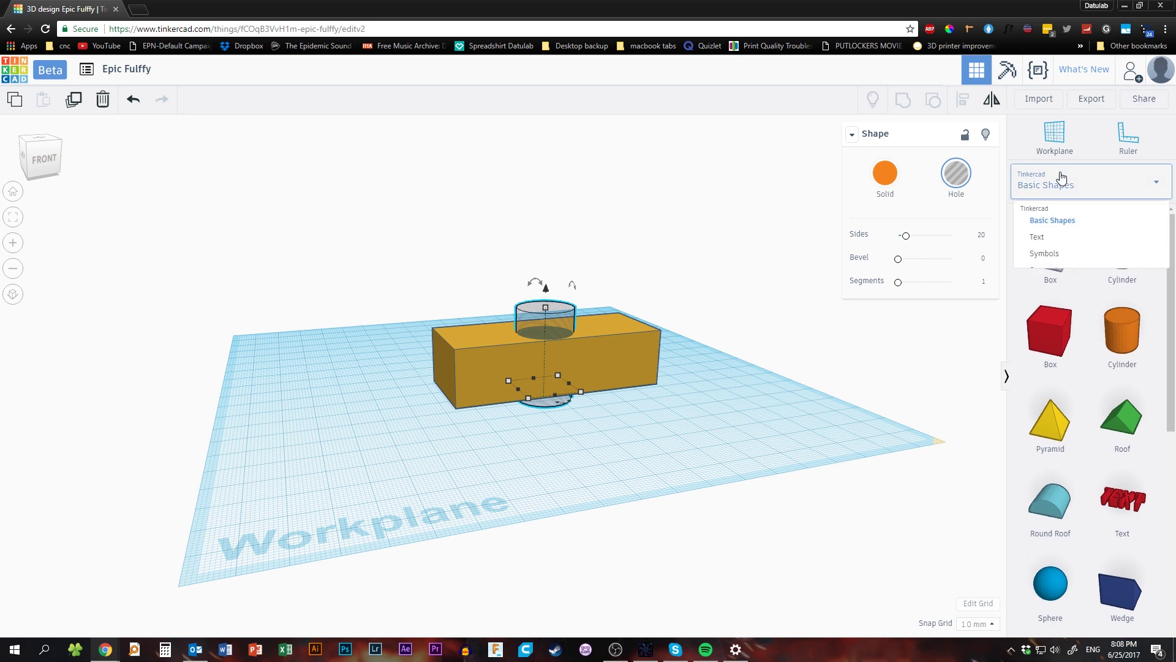
left_click(1056, 260)
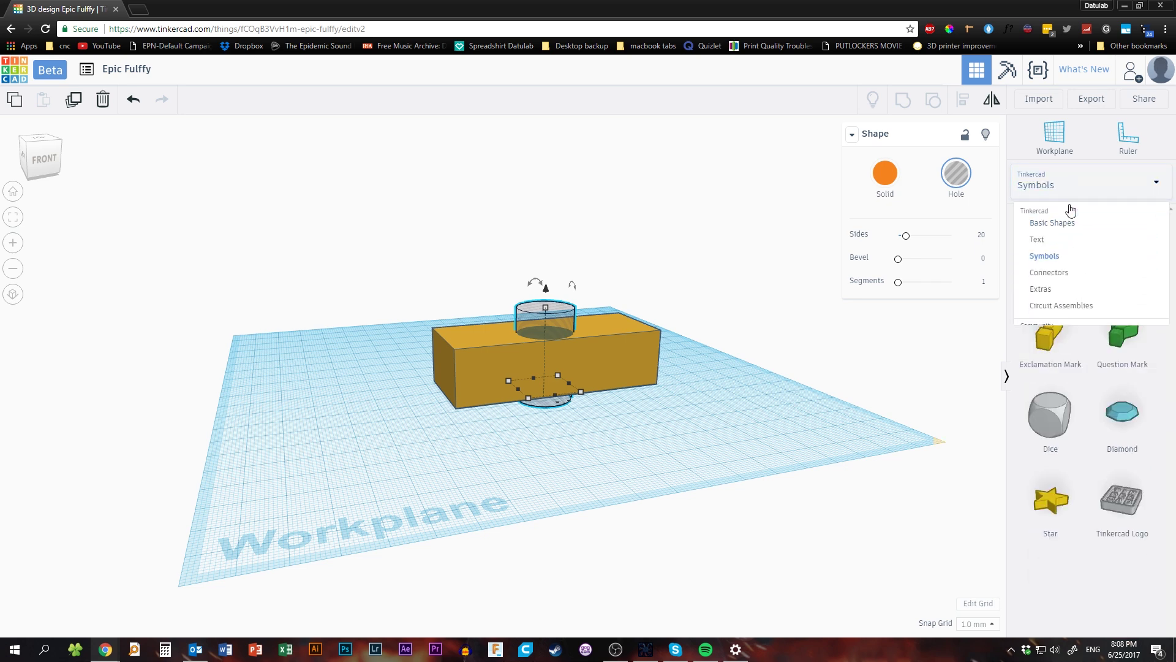
left_click(1072, 187)
left_click(1068, 277)
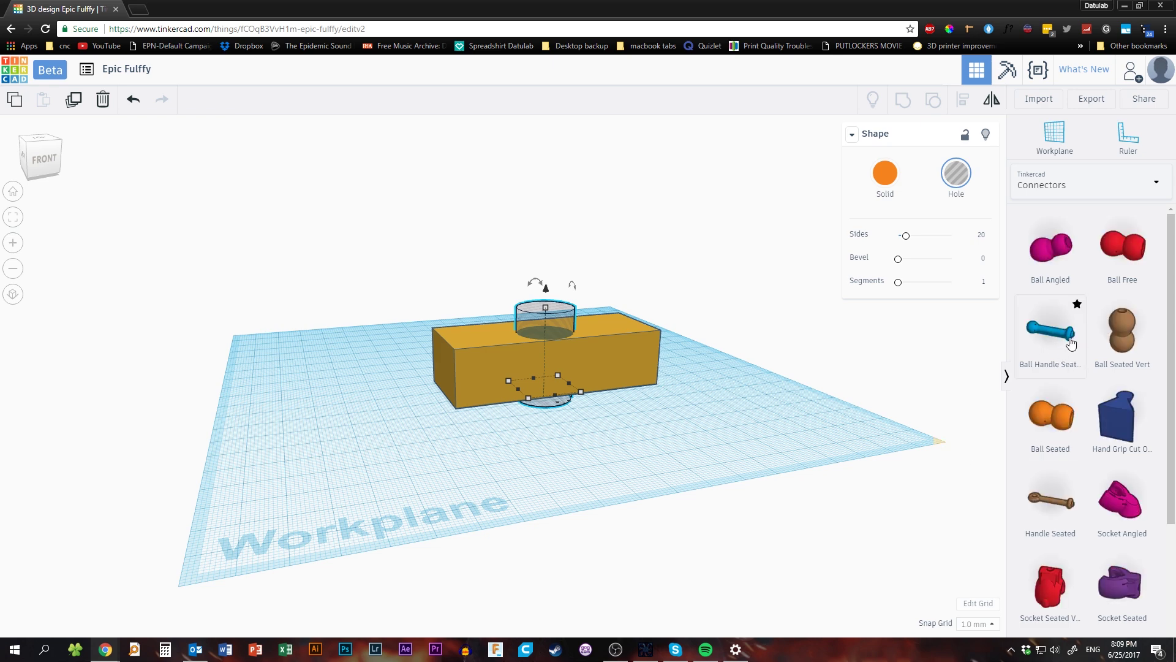
Step: Show the Featured Shape Generators collection and scroll through its shapes
left_click(1062, 185)
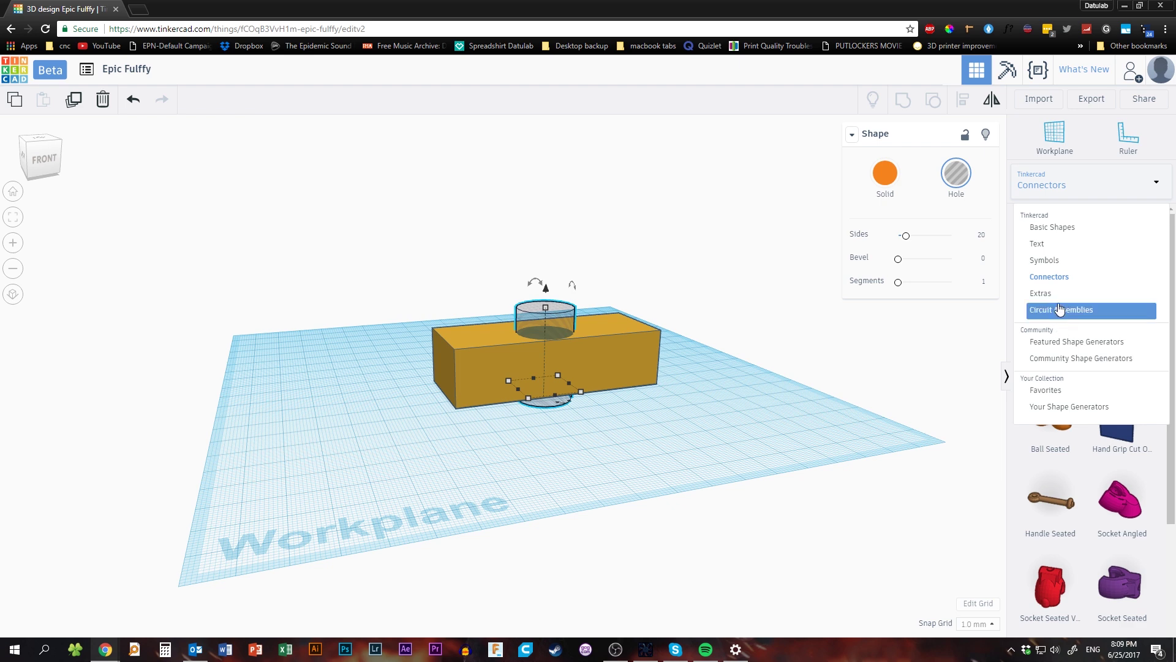
left_click(1063, 344)
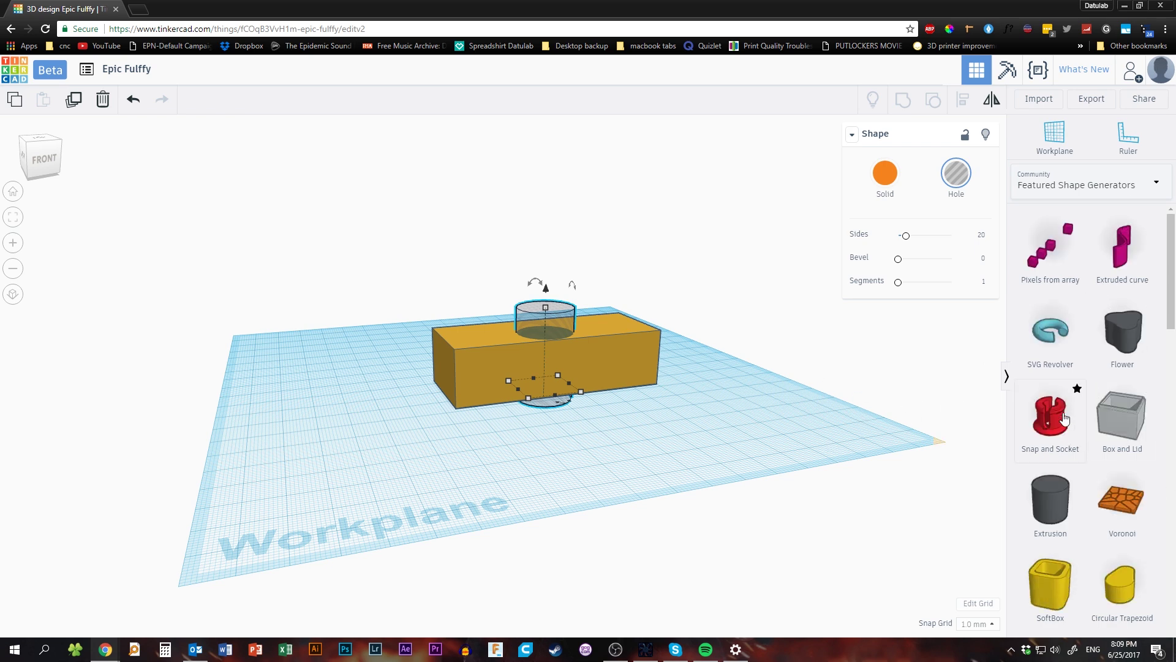
scroll(1064, 483, "down", 3)
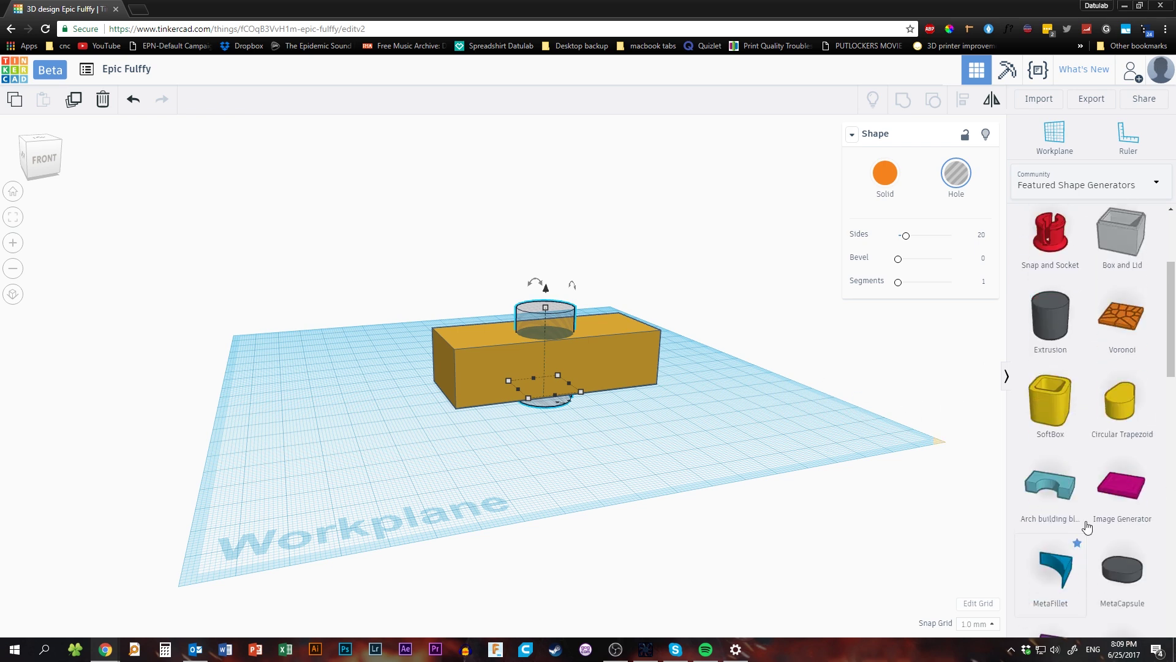
scroll(1078, 508, "down", 2)
scroll(1066, 393, "up", 1)
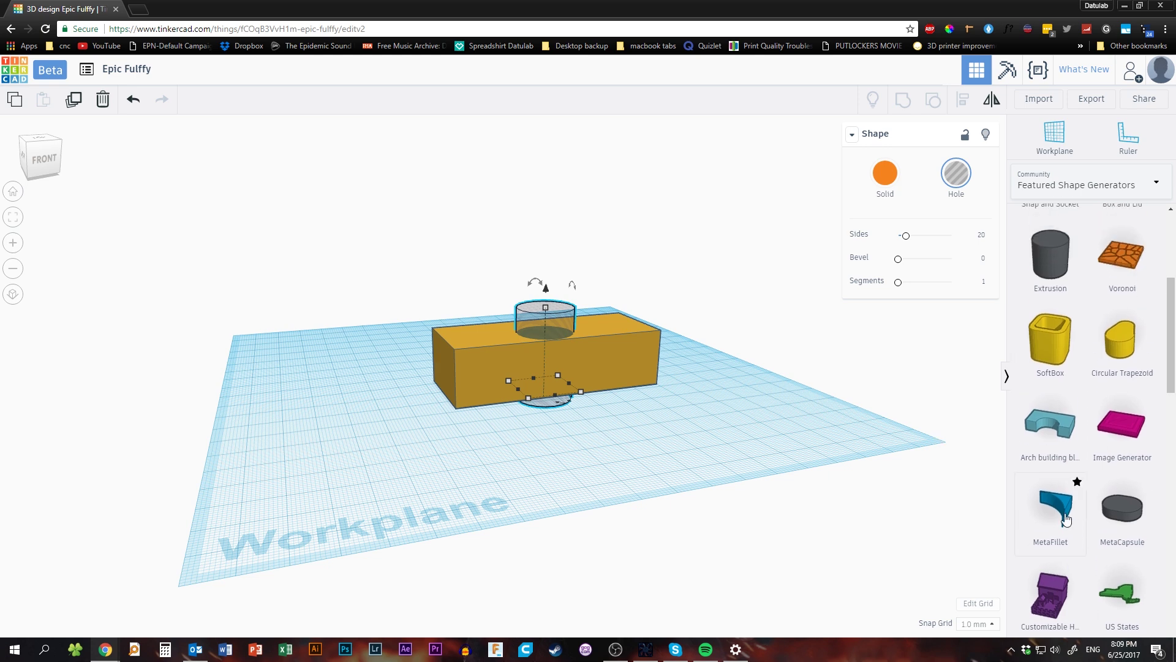
scroll(1043, 453, "down", 1)
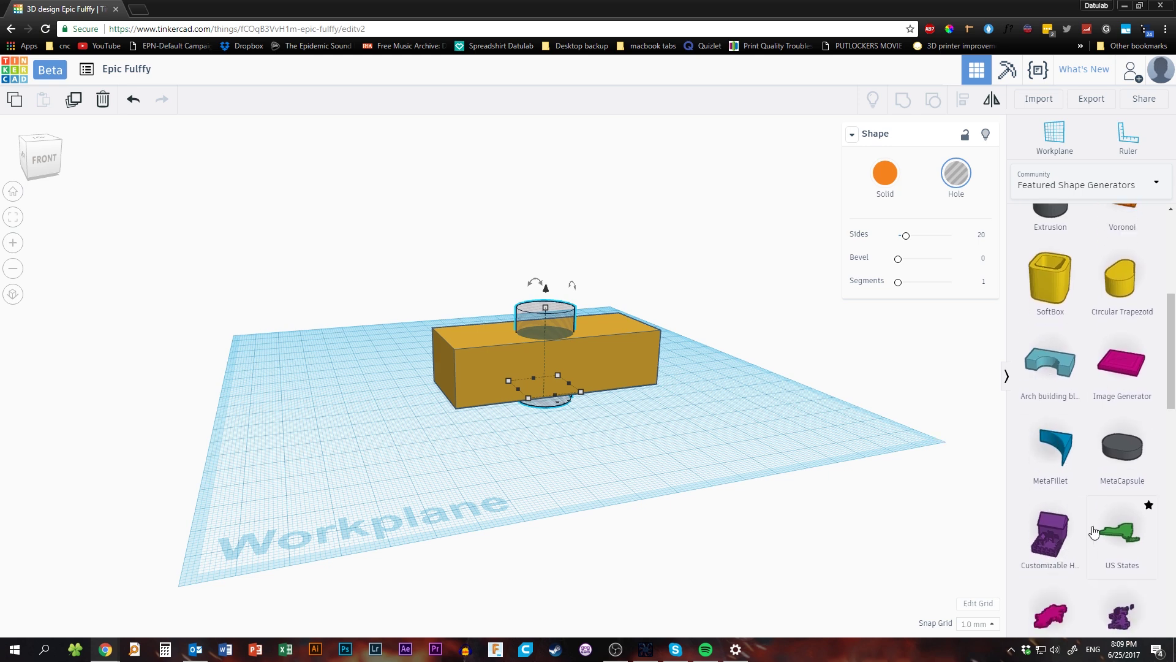
Step: Add a US States (New York) shape in front of the box, then close Chrome
left_click_drag(1126, 539, 660, 468)
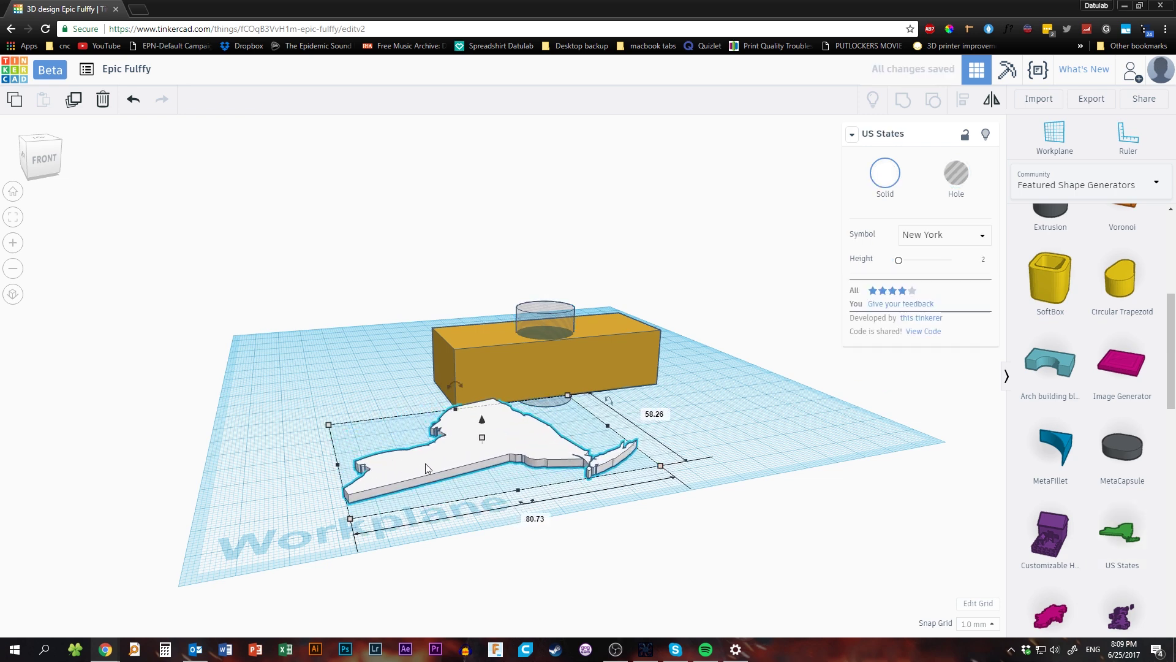
mouse_move(426, 463)
left_mouse_down()
mouse_move(478, 399)
mouse_move(473, 421)
mouse_move(406, 465)
left_mouse_up()
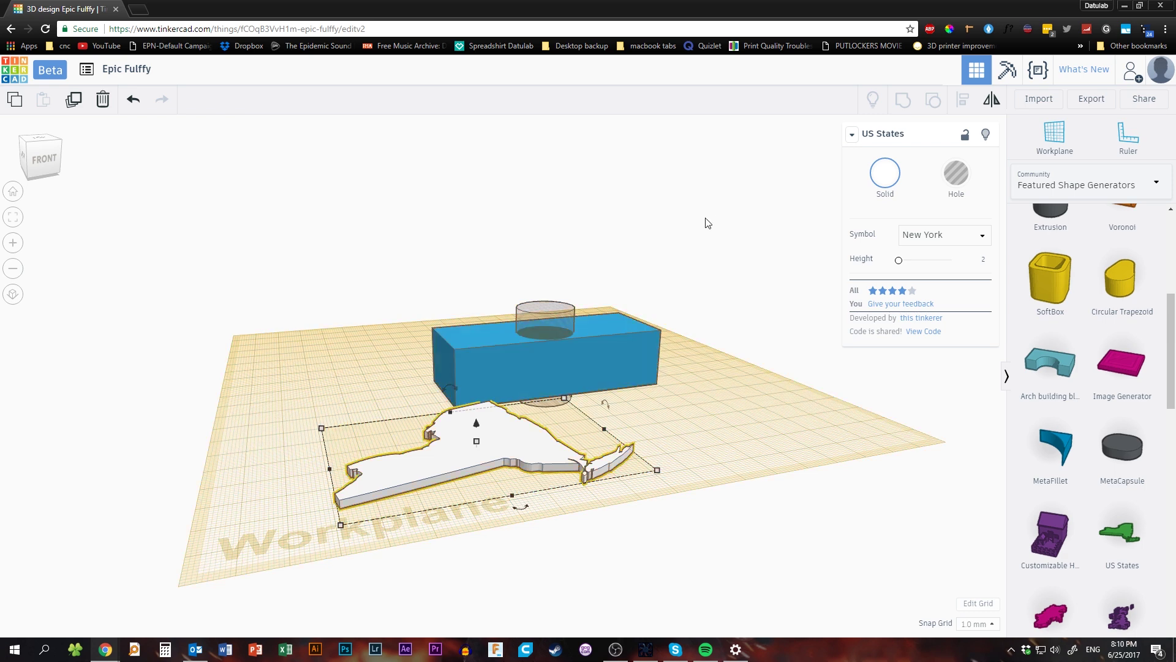
left_click(1166, 7)
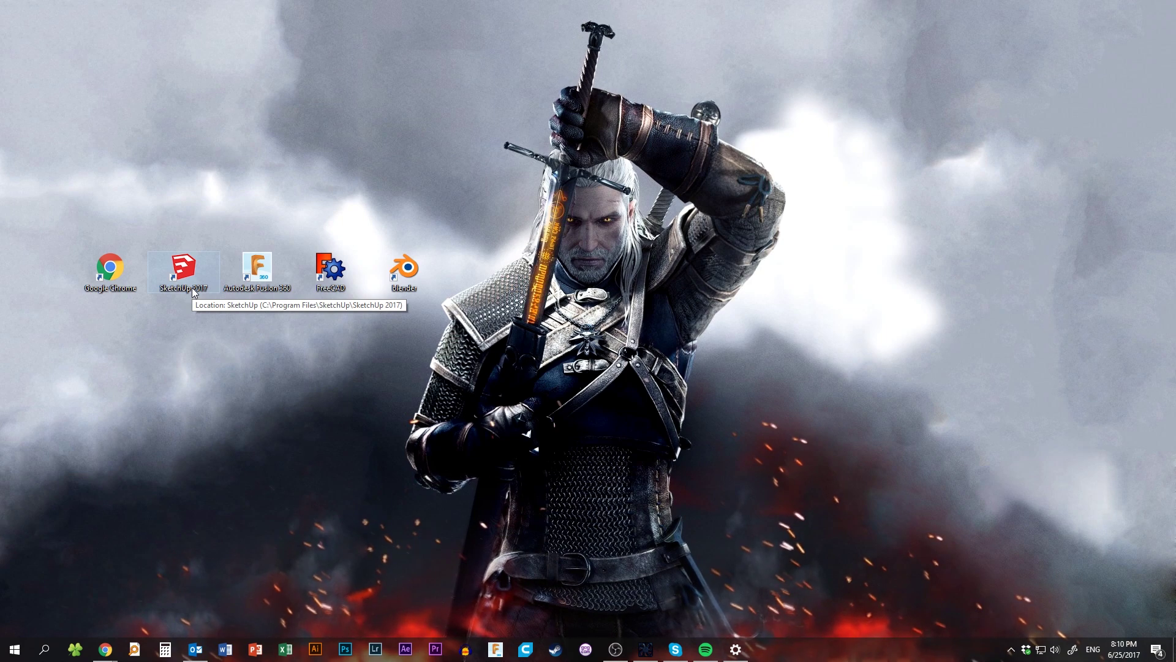
Step: Launch SketchUp 2017 and keep the Architectural Design - Millimeters template for the new model
double_click(183, 272)
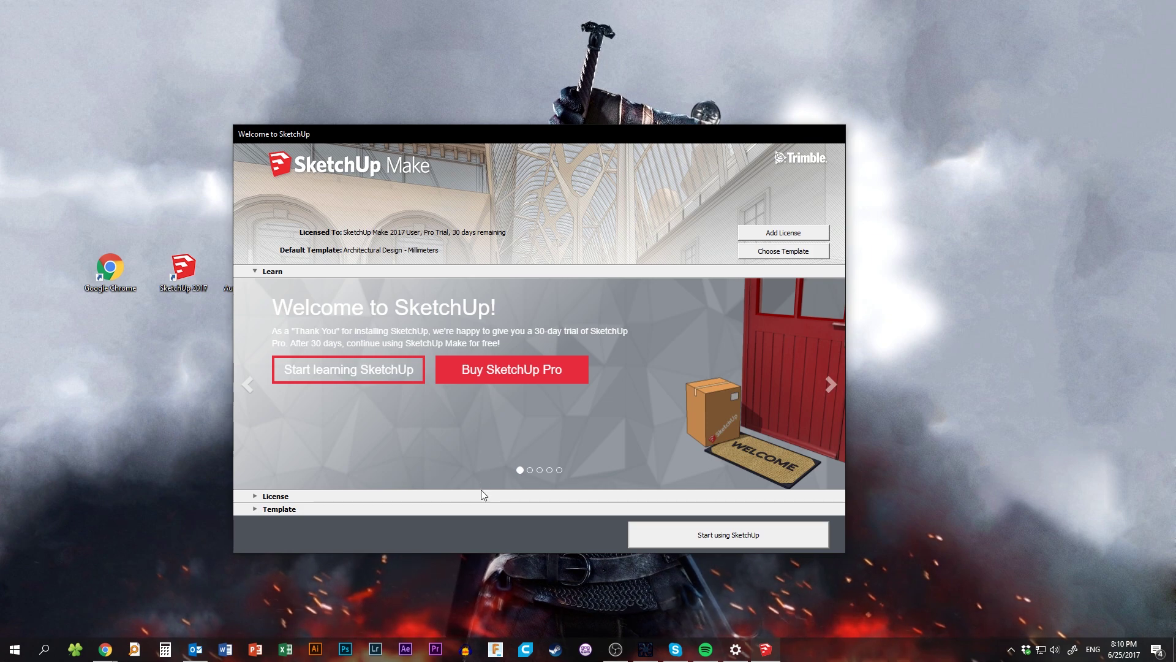
left_click(259, 508)
scroll(331, 440, "down", 3)
scroll(331, 439, "up", 1)
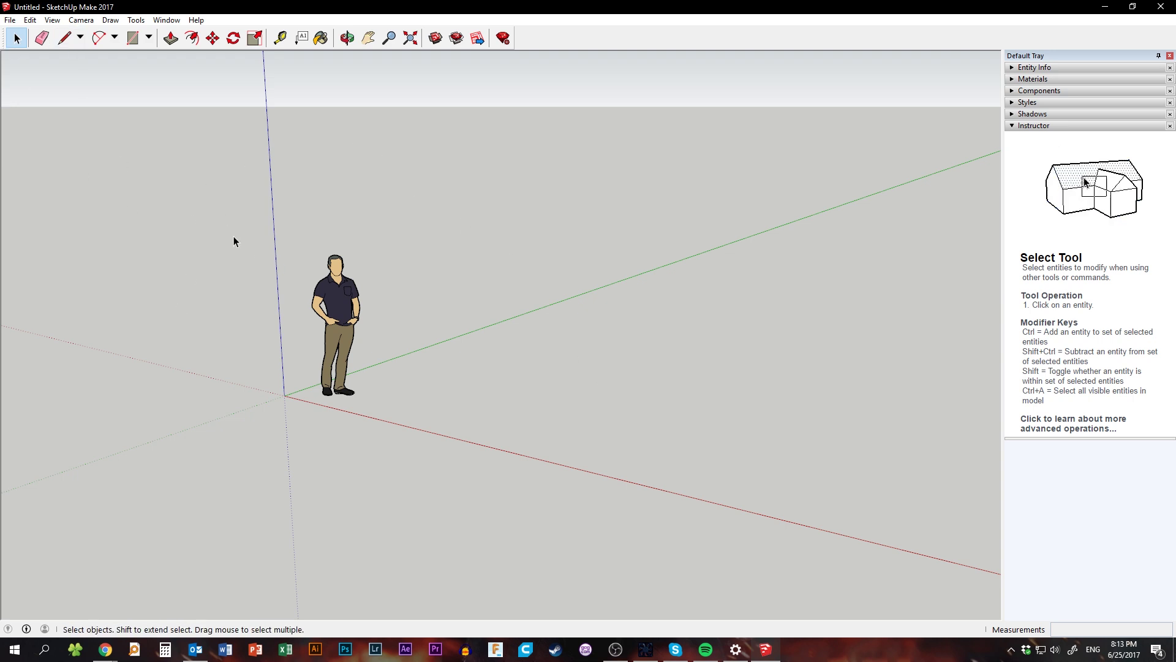
Step: Delete the person figure and draw a closed five-sided flag outline starting at the origin
left_click(350, 302)
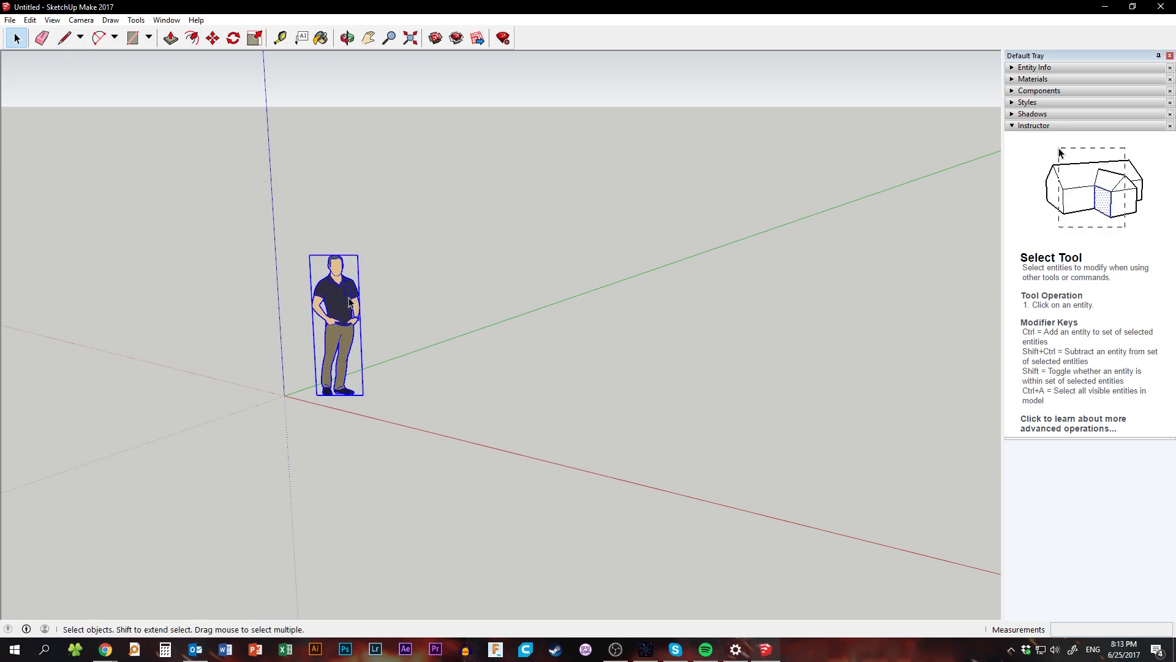
key("Delete")
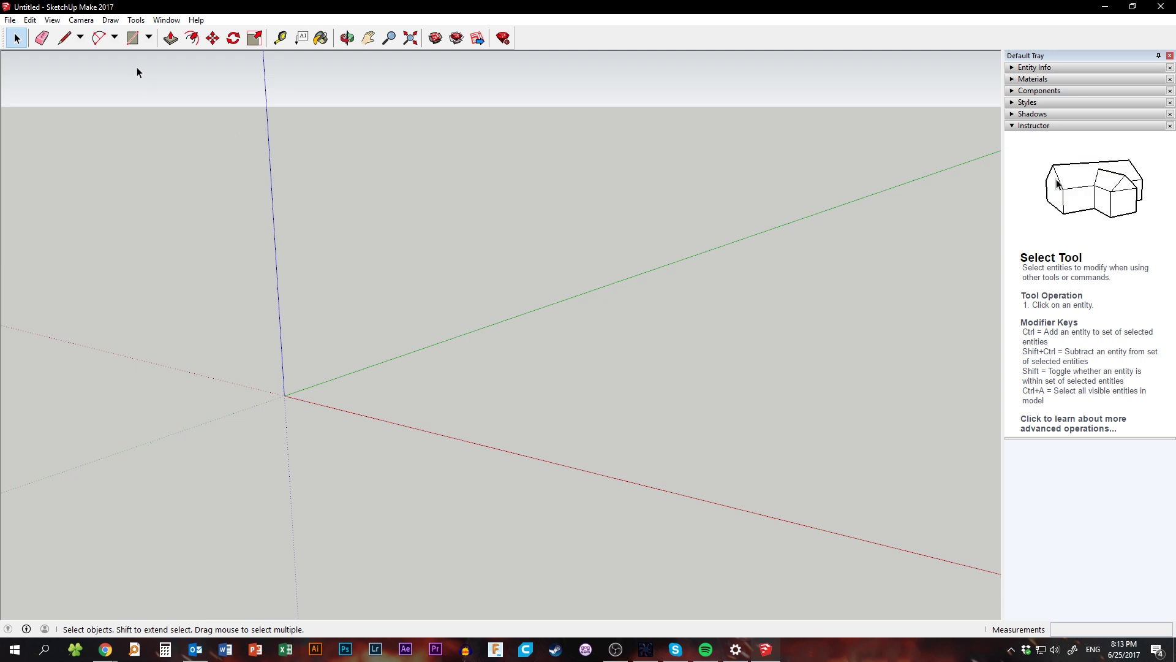
left_click(64, 38)
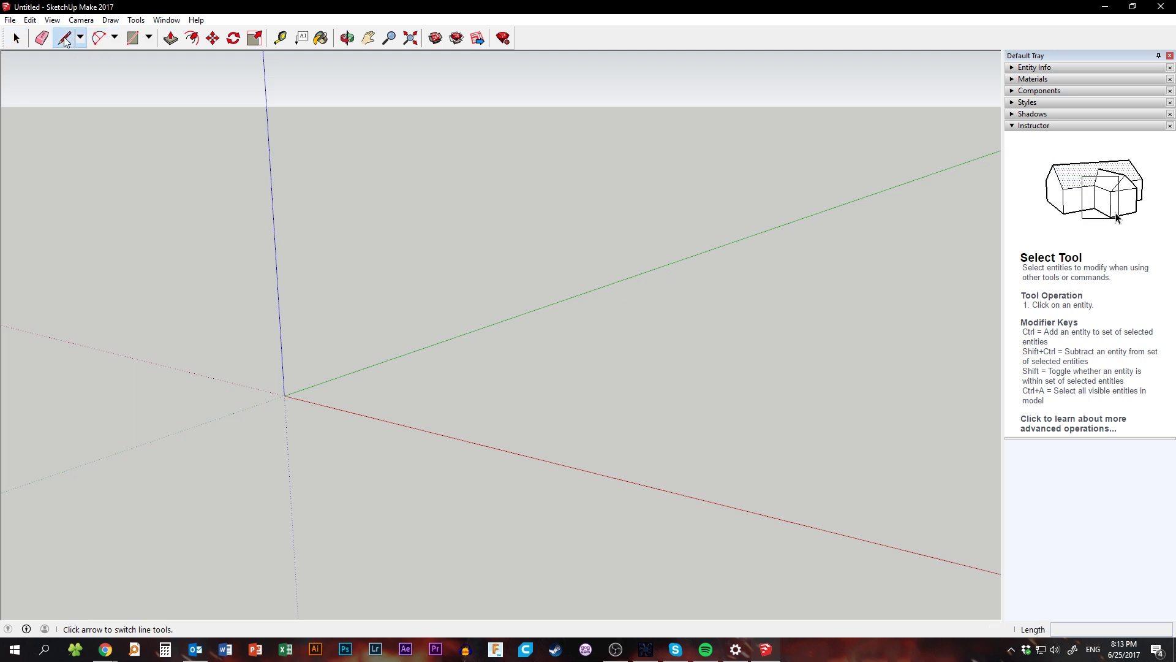
left_click(284, 395)
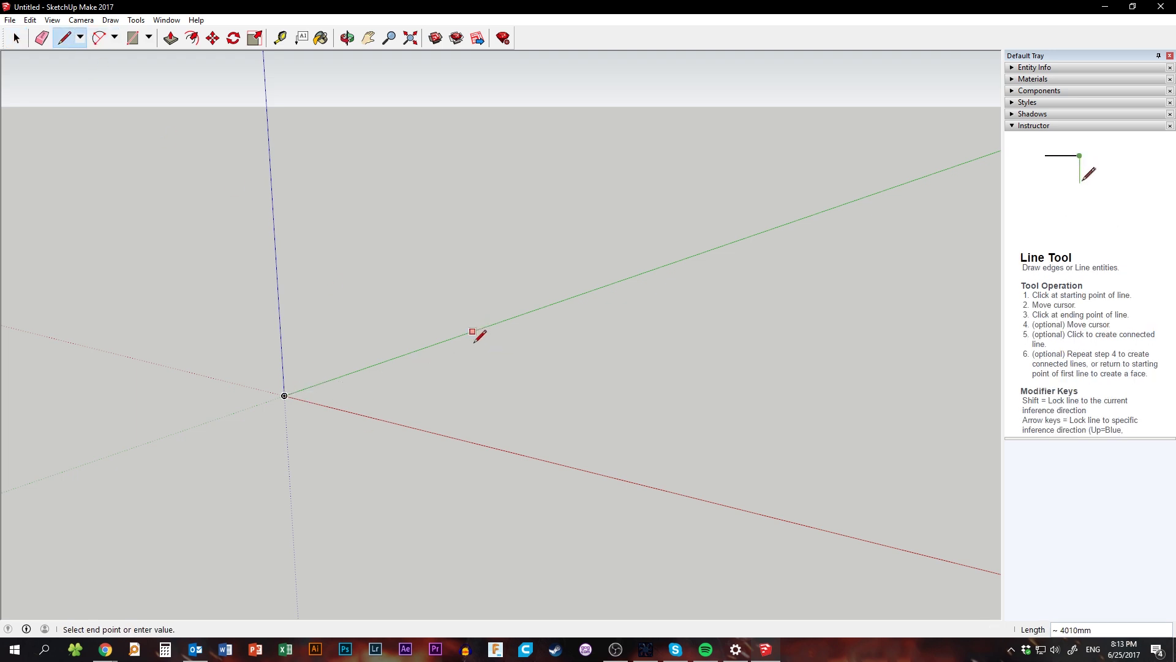
left_click(483, 327)
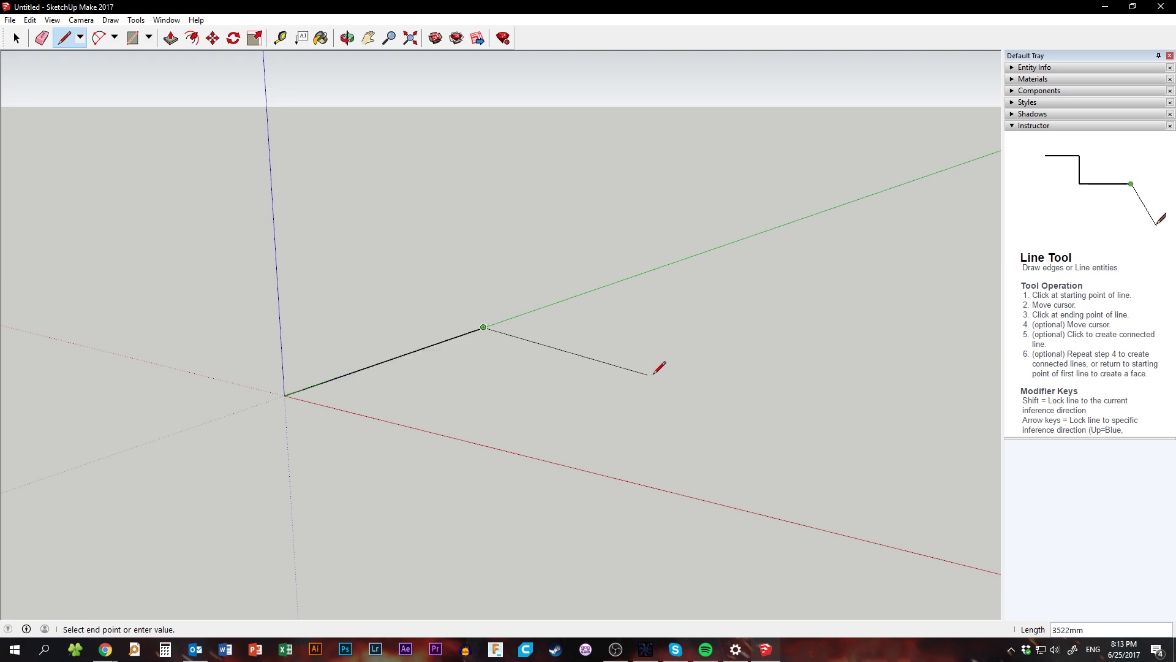
left_click(709, 364)
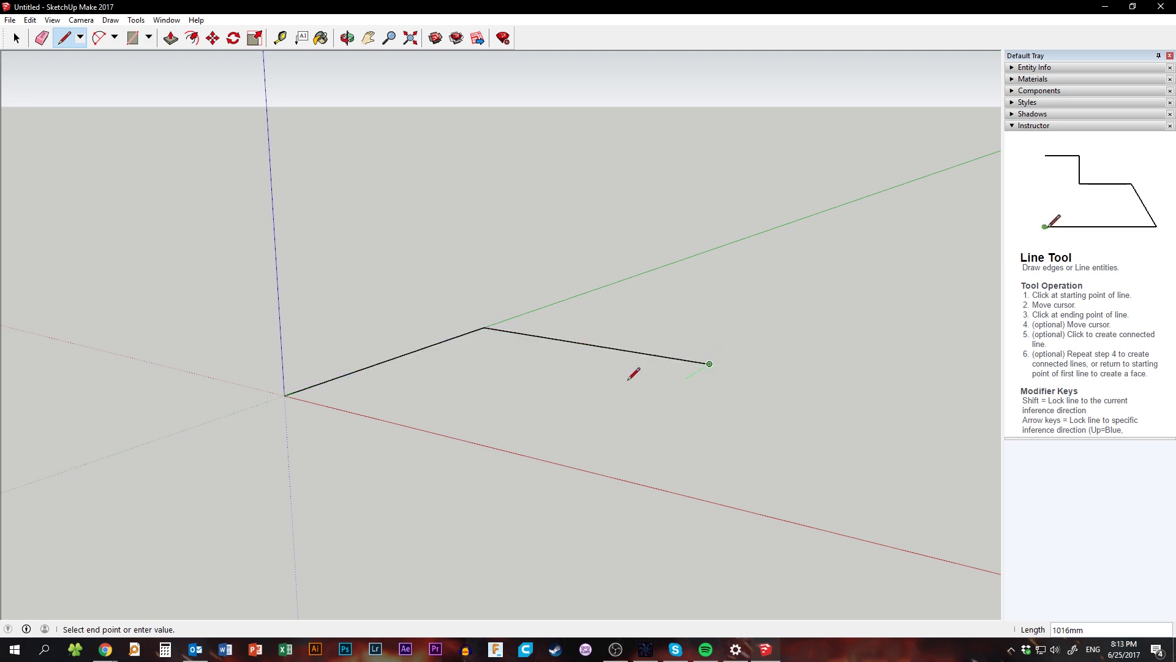
left_click(516, 365)
left_click(528, 439)
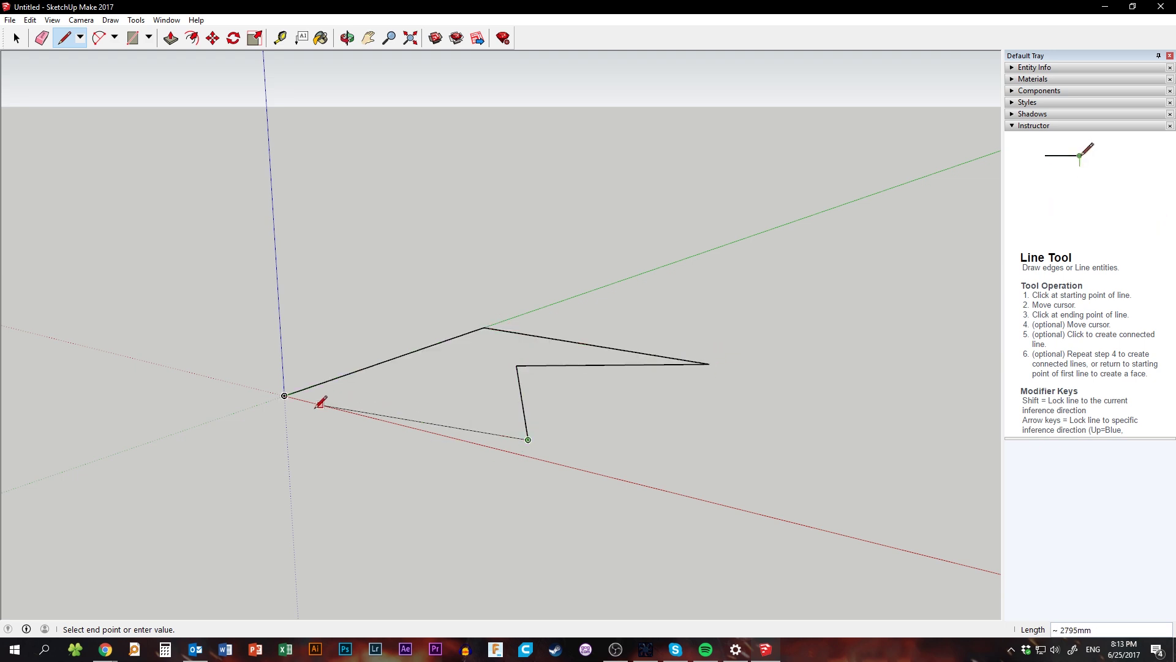
left_click(285, 395)
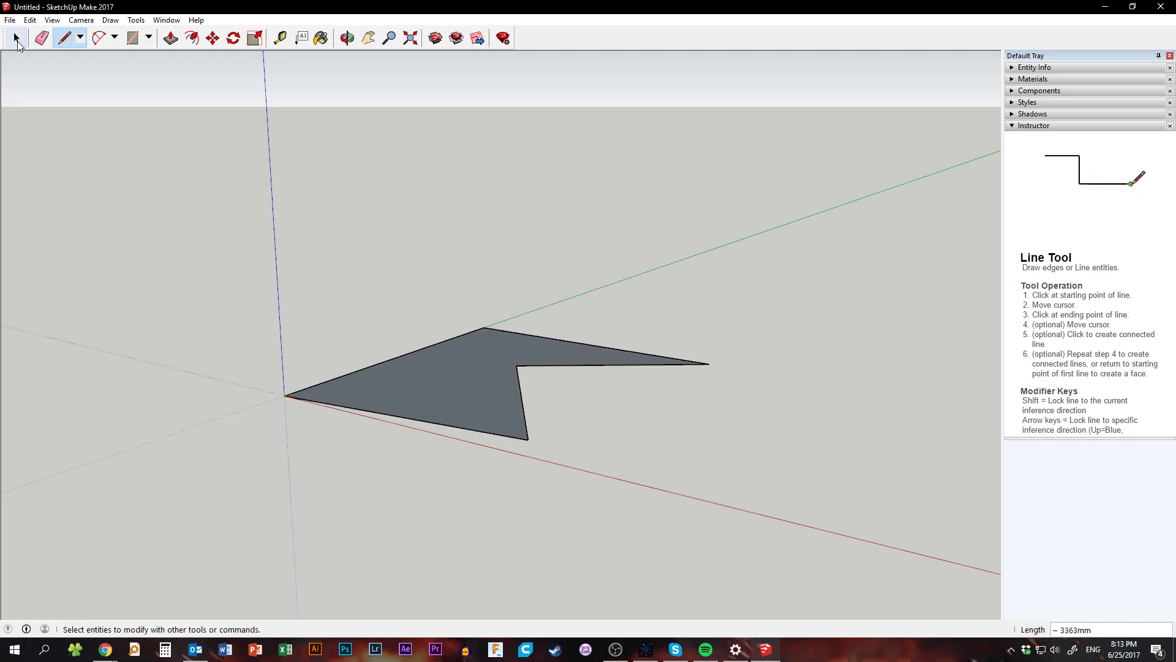
Step: Push/pull the arrow-shaped face up about 2484 mm, then return to the Select tool
left_click(171, 39)
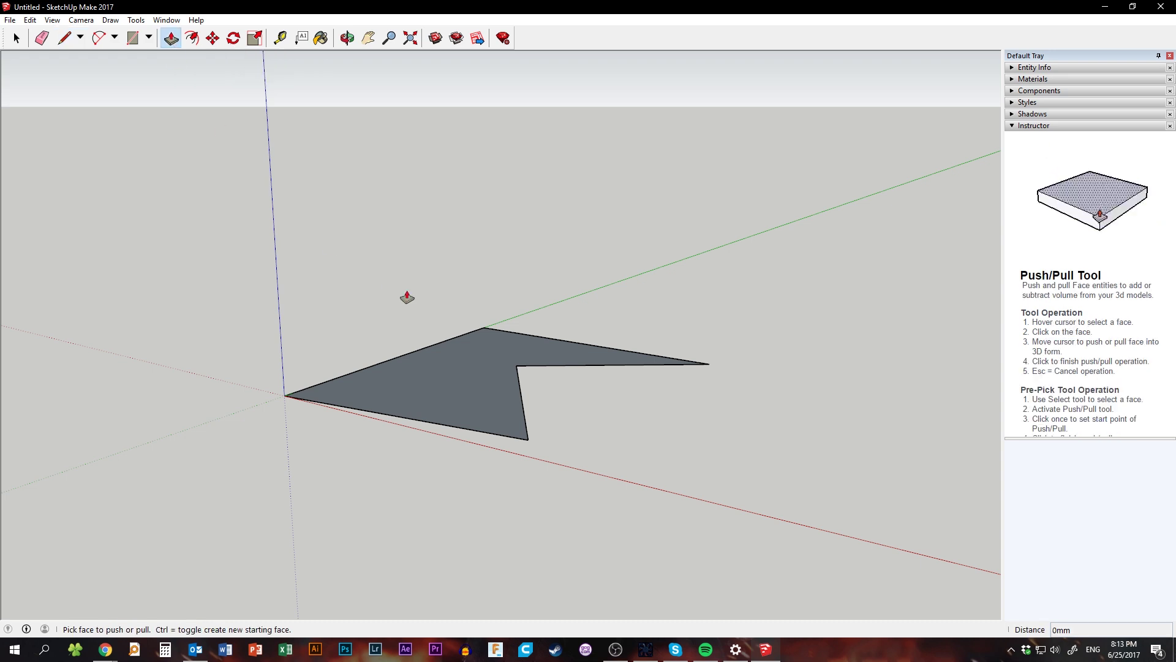
left_click_drag(444, 369, 434, 197)
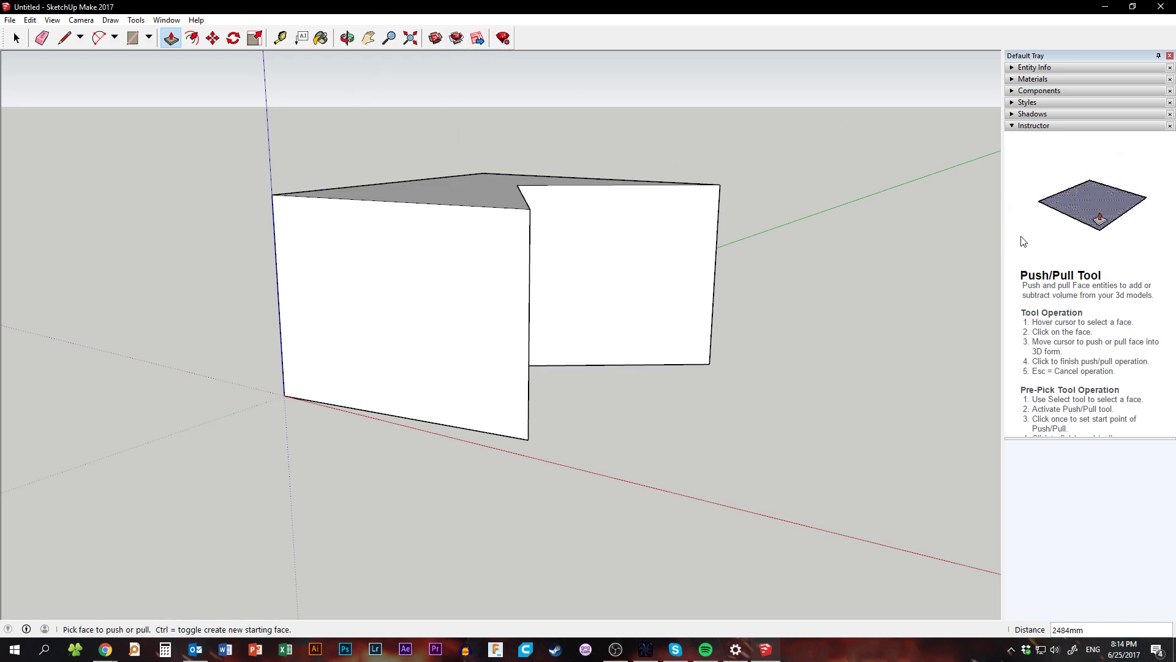
left_click(13, 40)
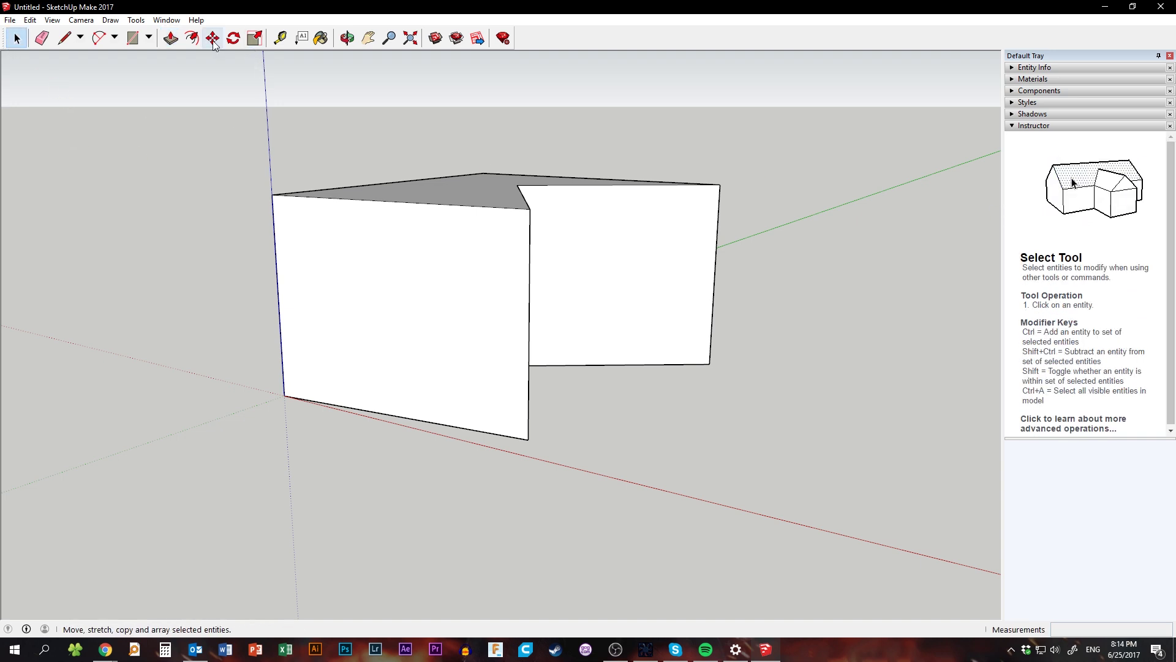
Step: Scale the solid's top face inward along the green and red axes, committing 0.34 on red
left_click(255, 39)
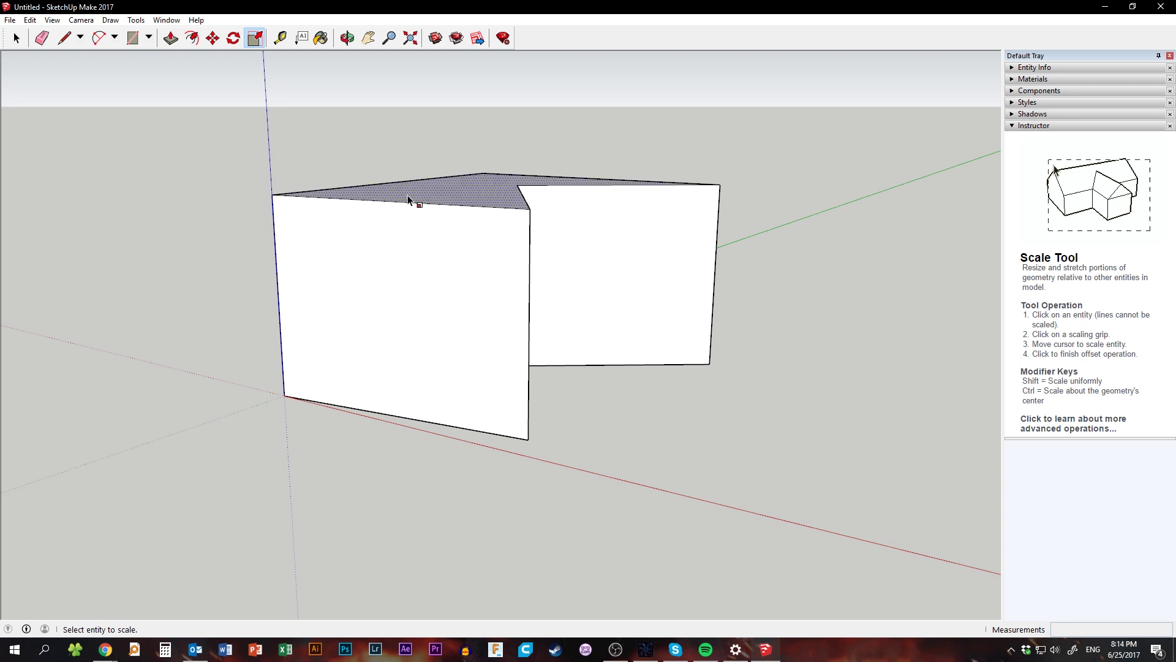
left_click(408, 200)
left_click(397, 202)
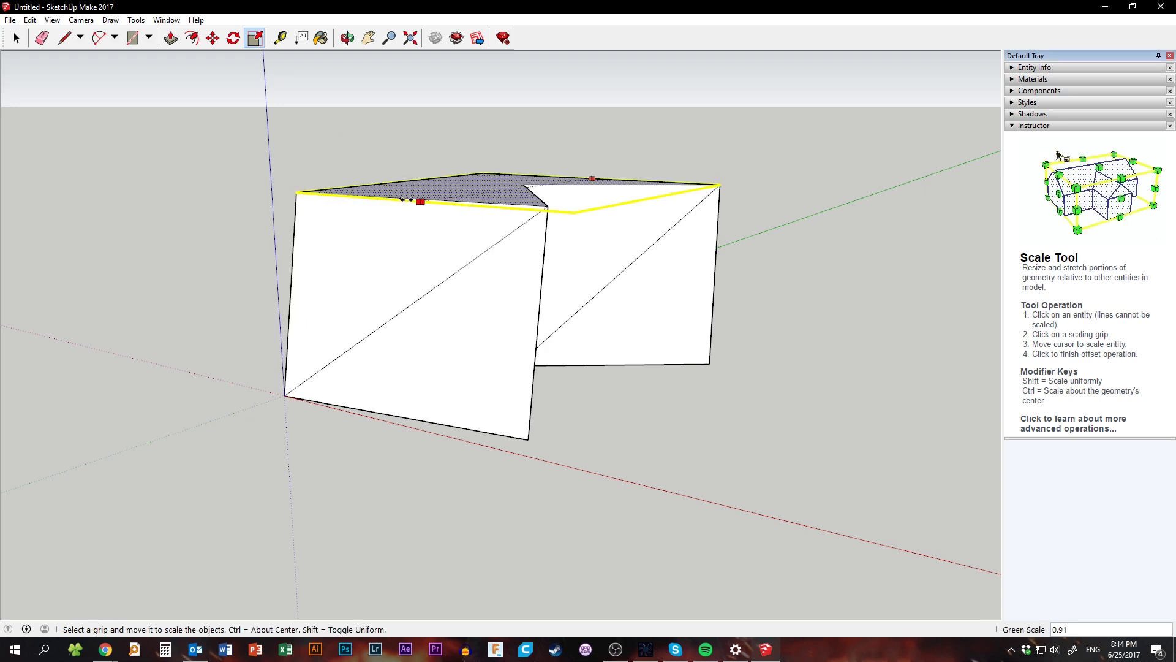
left_click(494, 186)
left_click(682, 189)
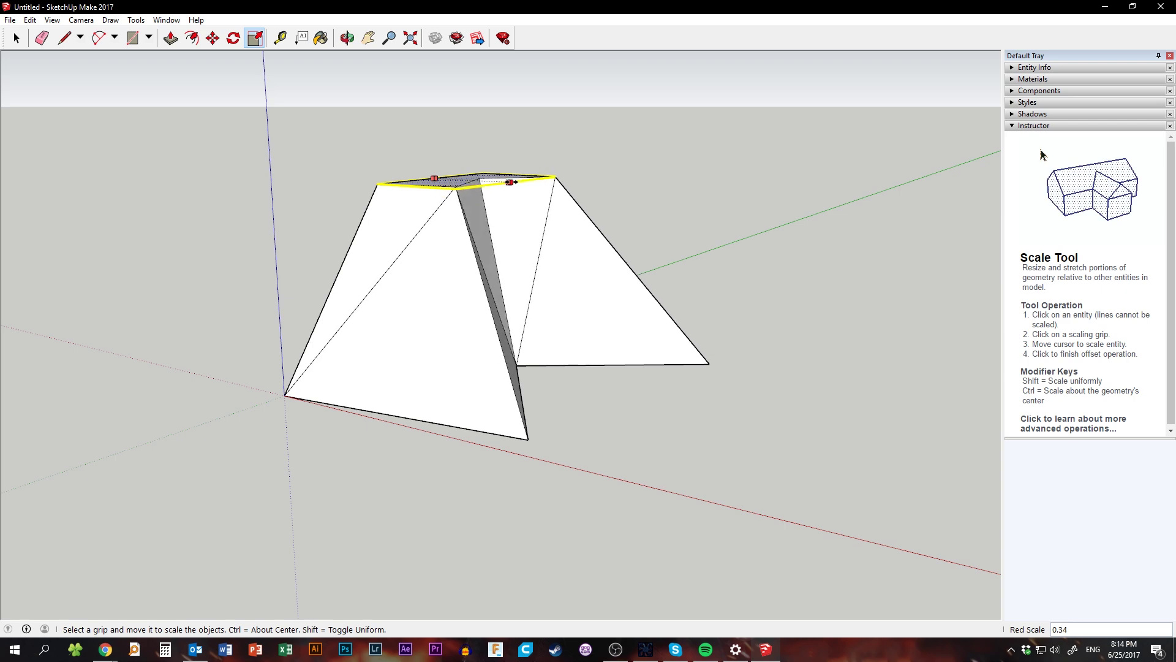
left_click(510, 181)
left_click(17, 38)
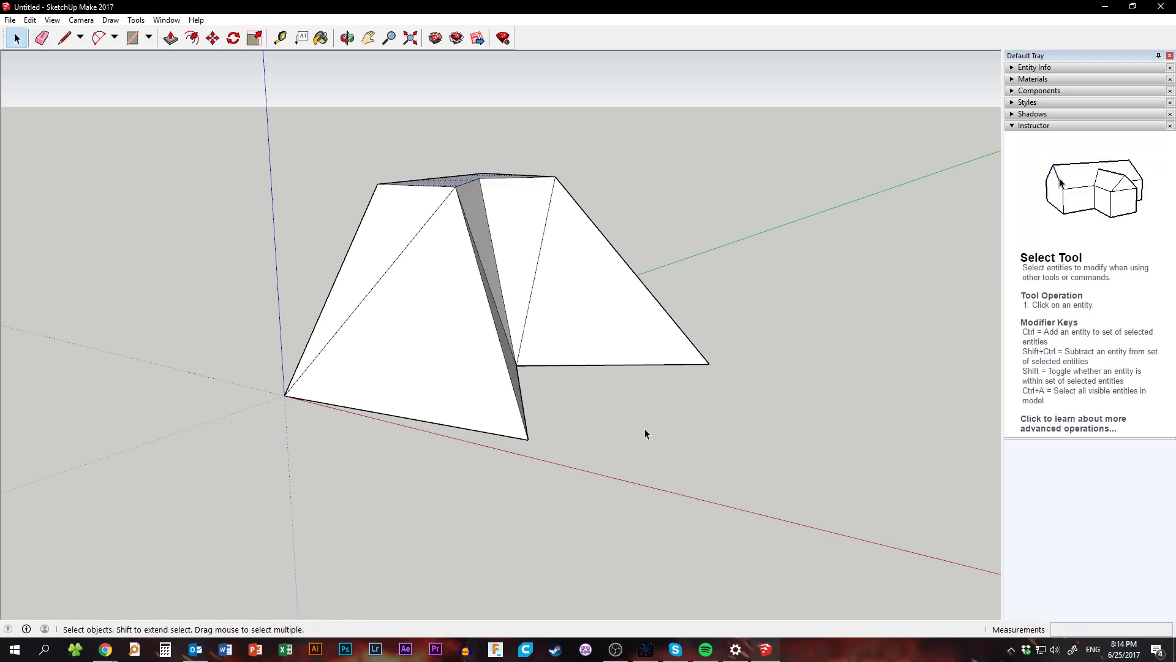
middle_click_drag(644, 434, 239, 285)
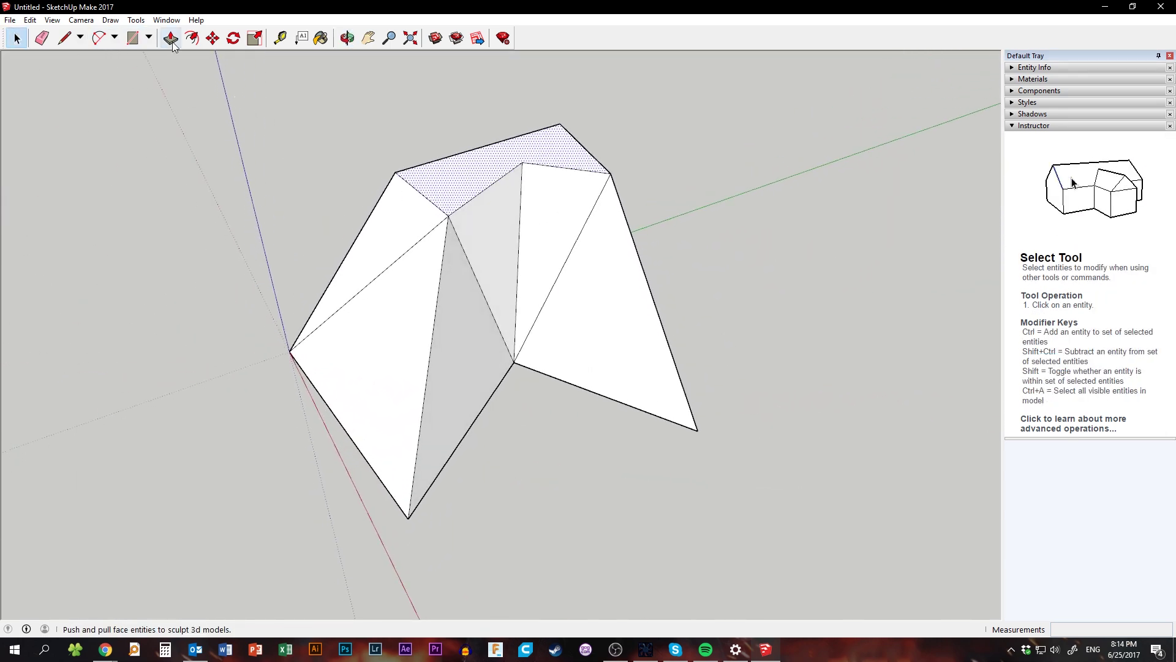
Step: Offset the top face's edges inward to create an inner outline face
left_click(192, 38)
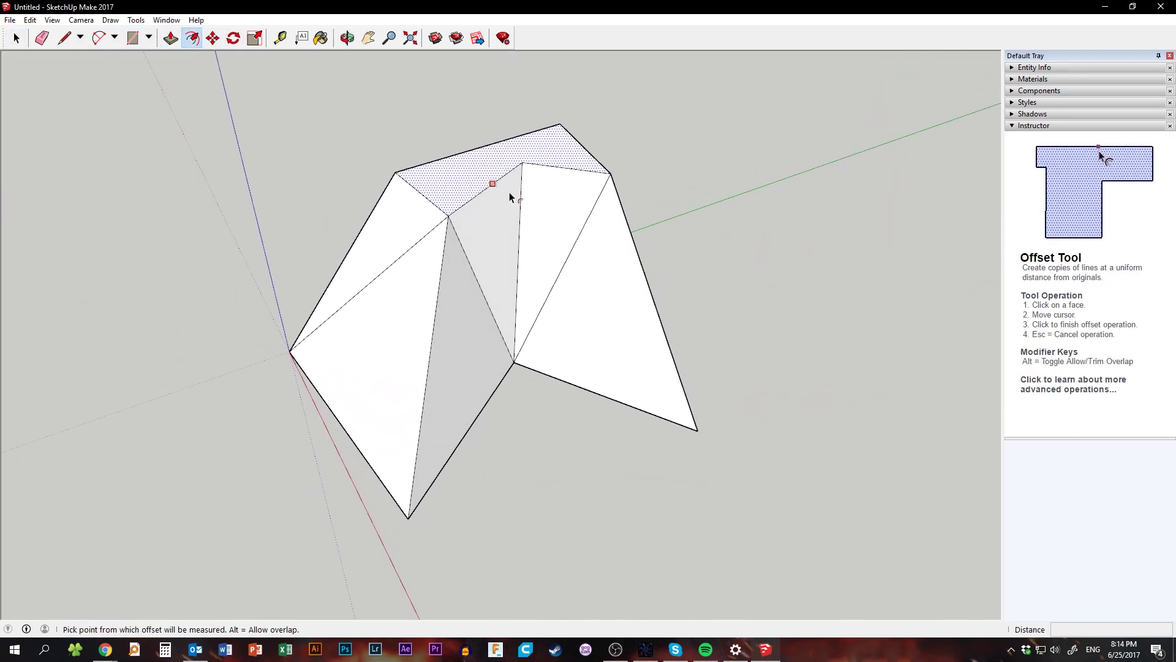
left_click(477, 194)
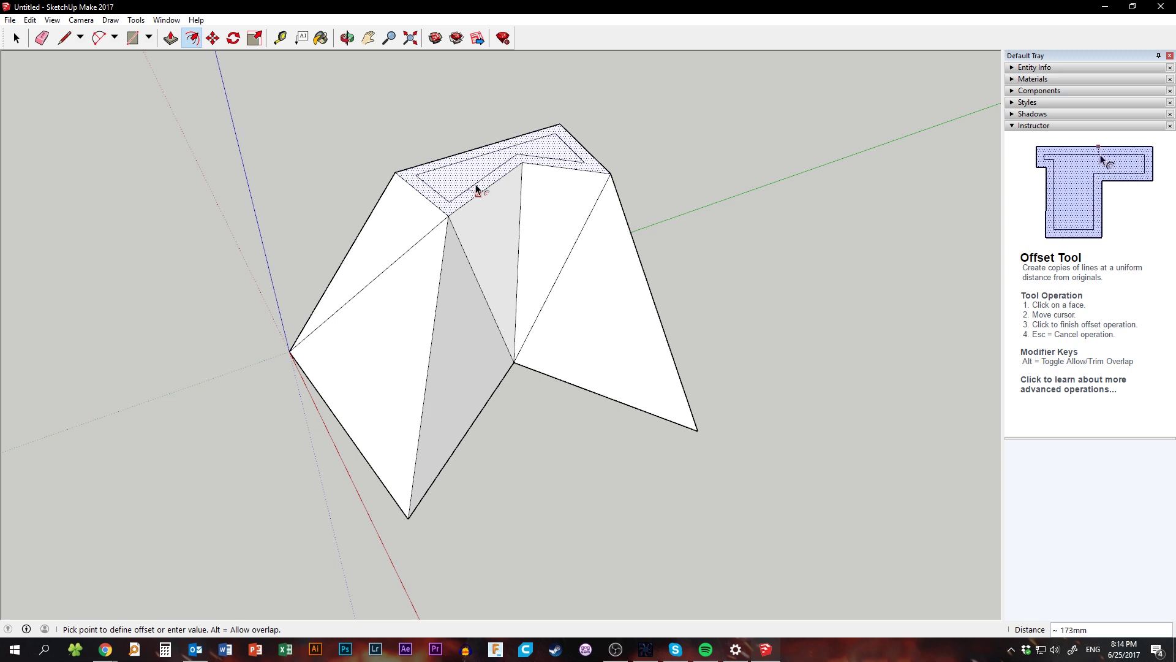
left_click(477, 190)
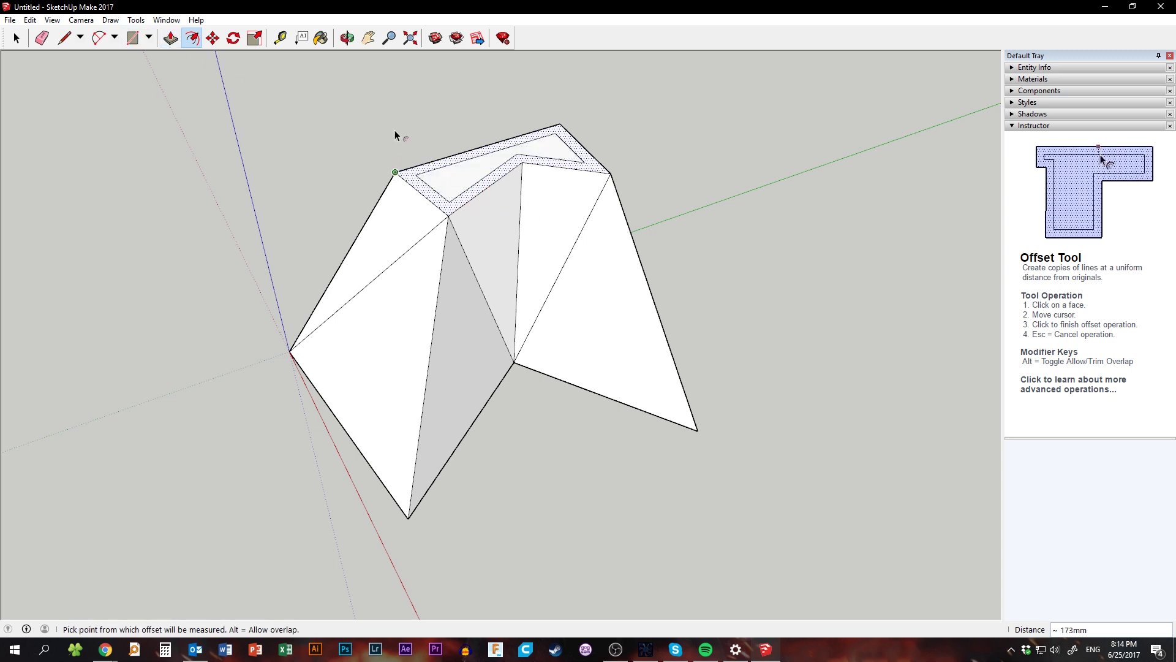
Step: Push the inner offset face 342 mm down into the solid to form the pocket
left_click(17, 40)
left_click(482, 179)
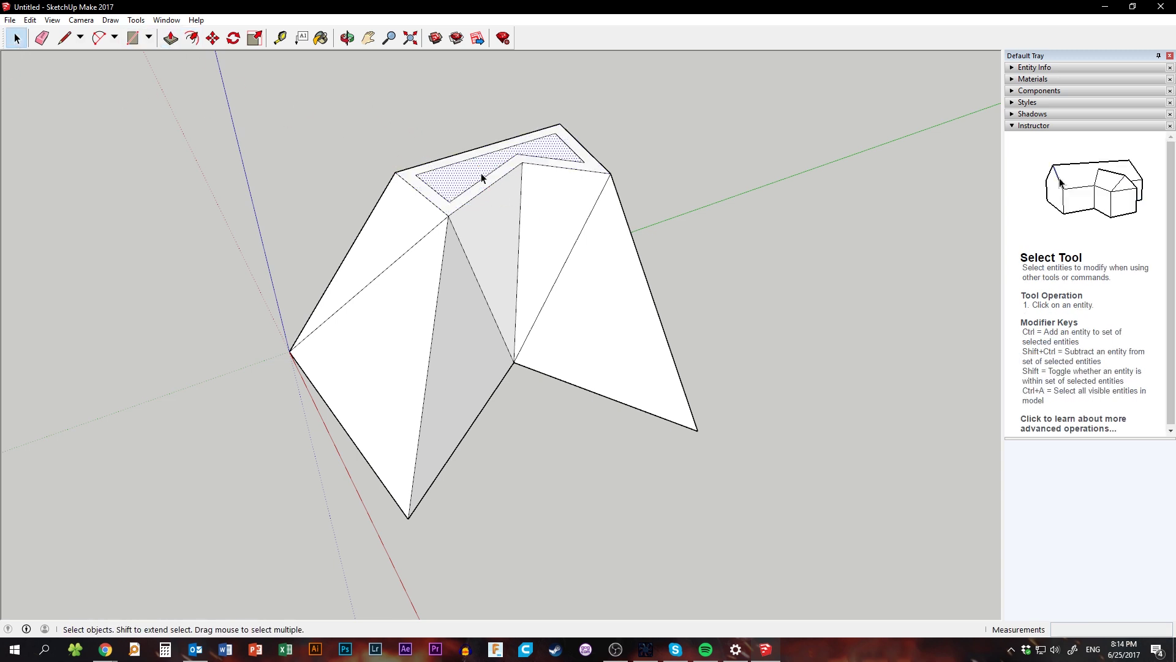
key("p")
left_click(474, 174)
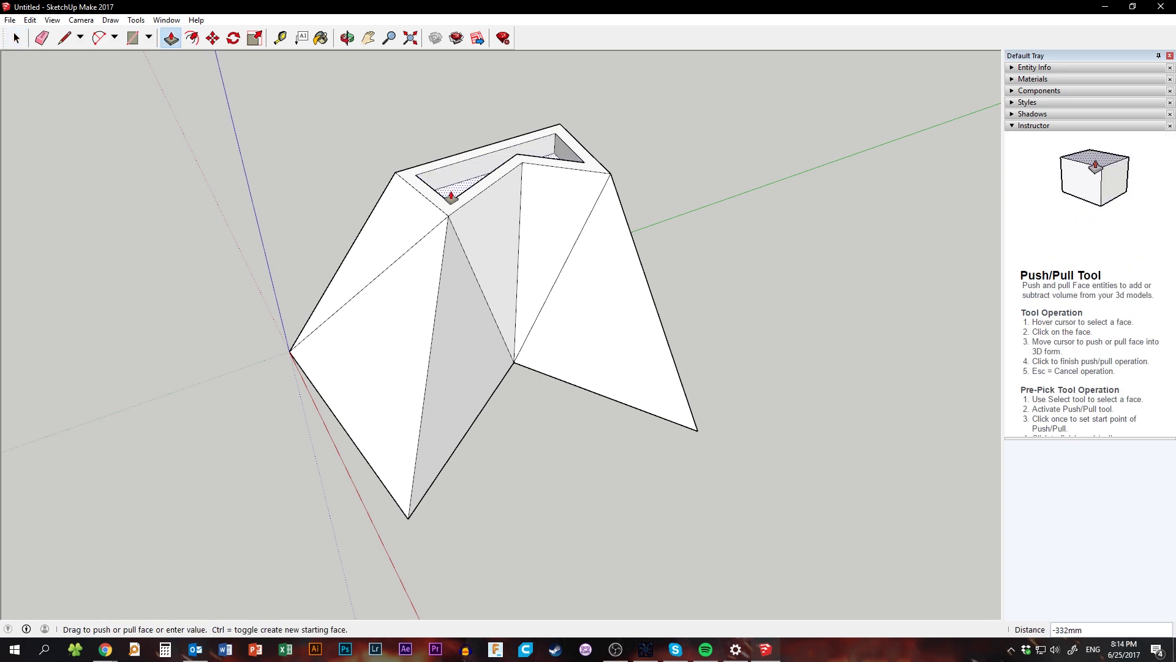
left_click(451, 197)
middle_click_drag(261, 204, 500, 186)
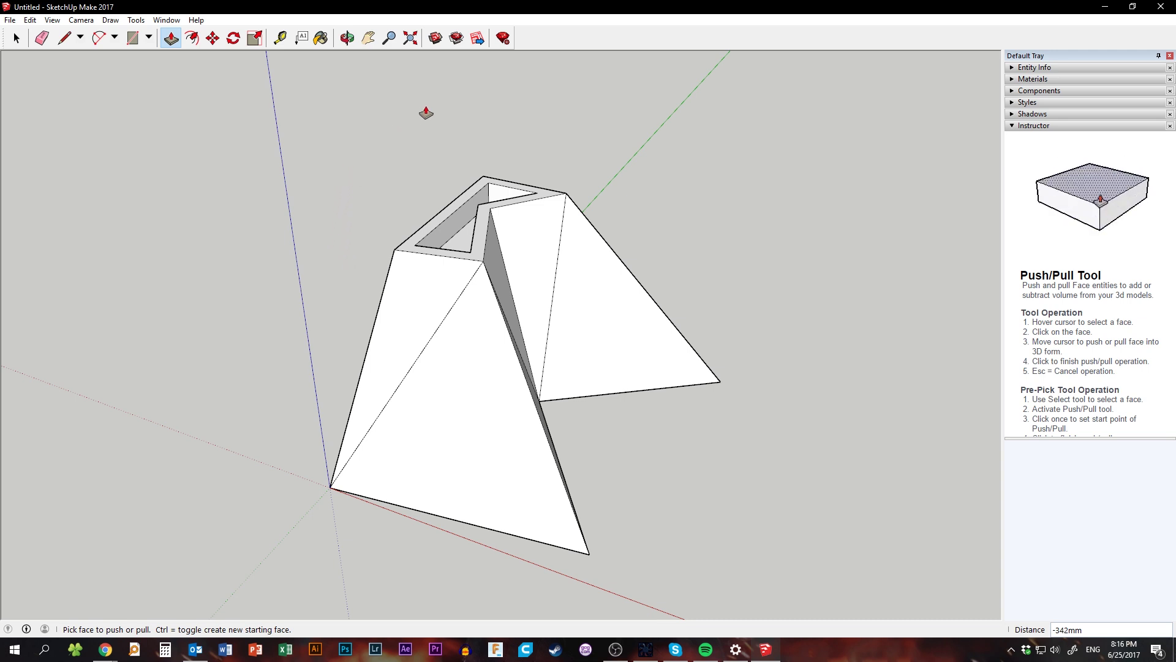
Step: Download the SketchUp STL extension from the Extension Warehouse's top extensions
left_click(457, 38)
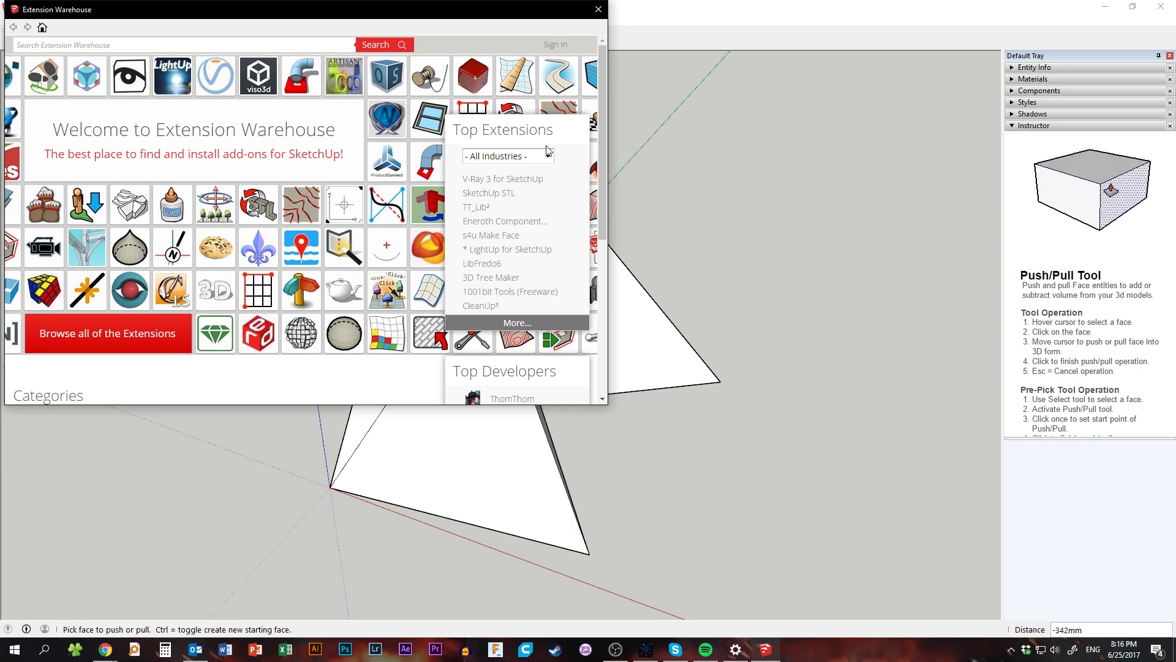
left_click(509, 193)
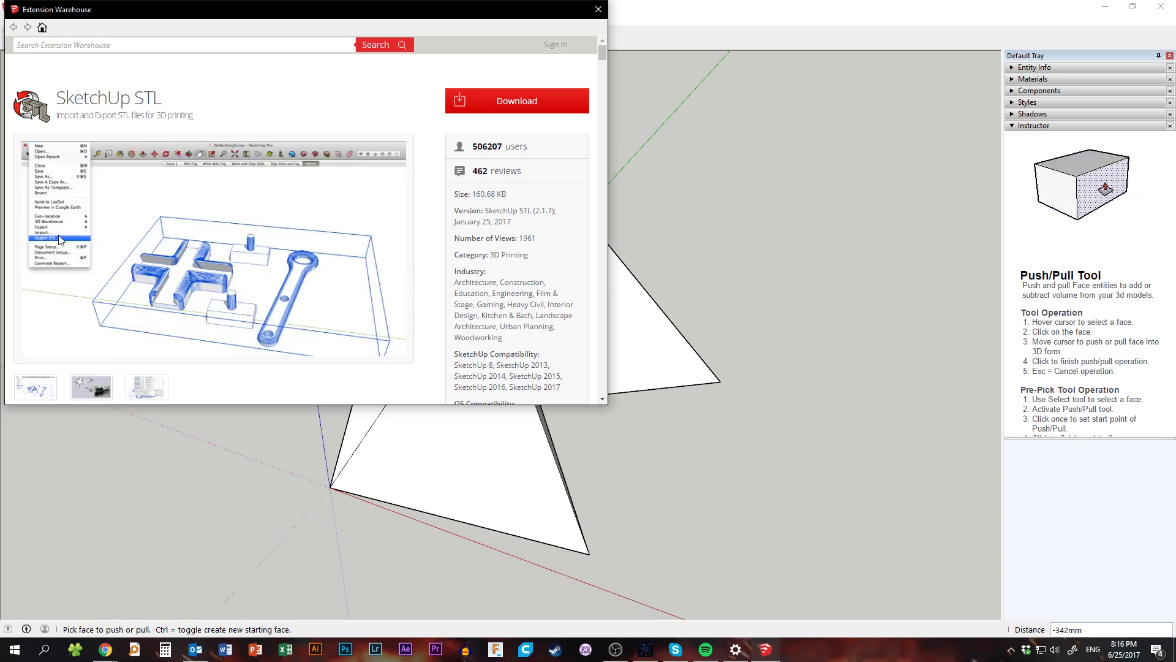
left_click(489, 103)
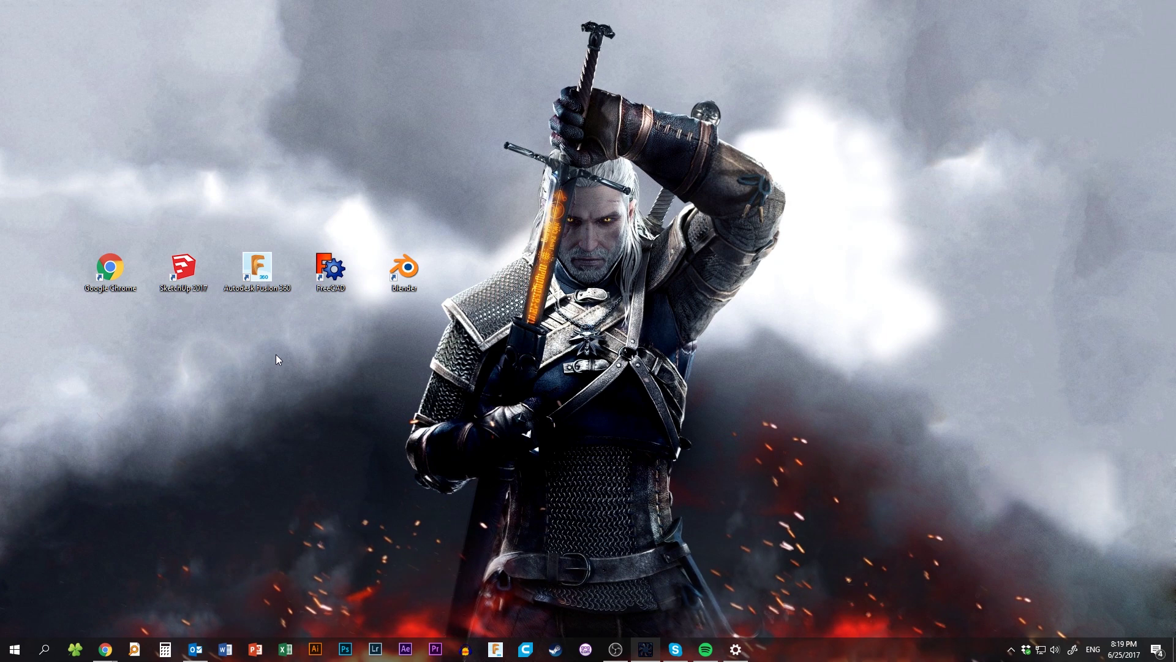
Step: Launch Autodesk Fusion 360 from its desktop shortcut
double_click(273, 277)
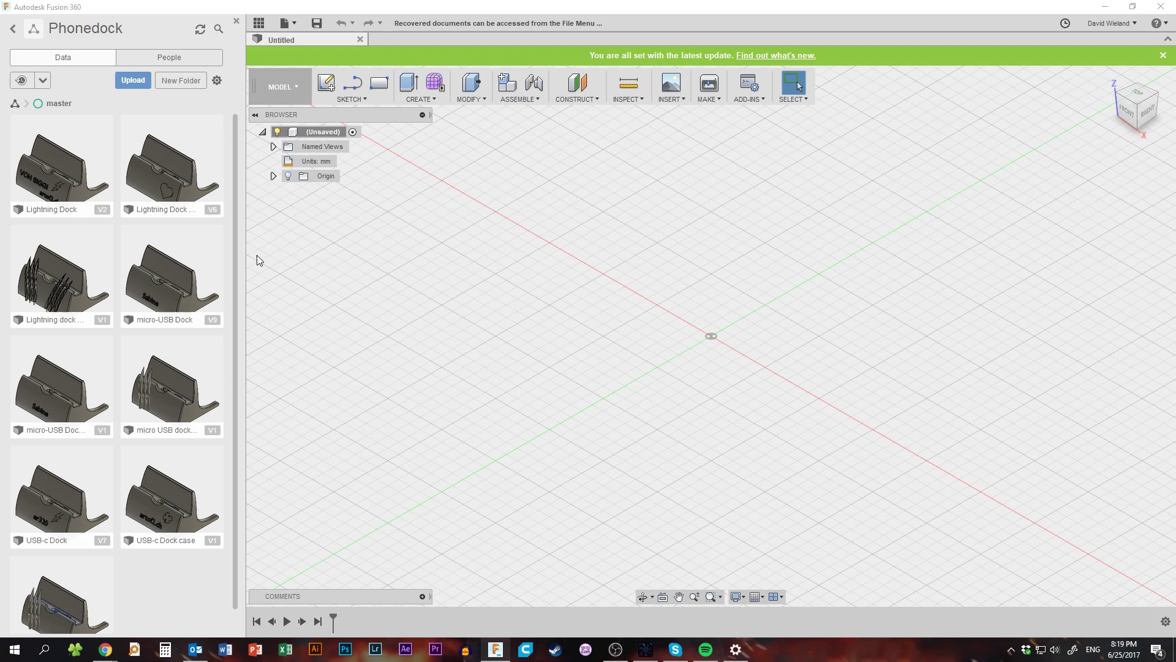
Step: Close the project data panel and dismiss the green latest-update banner
left_click(13, 28)
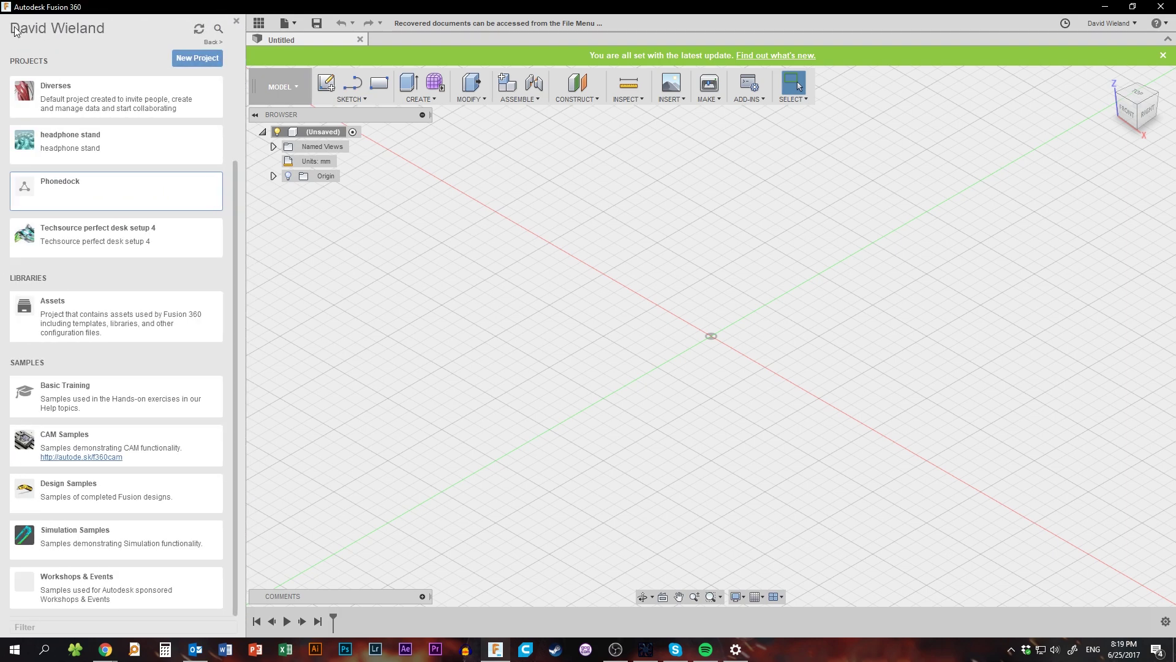
left_click(226, 21)
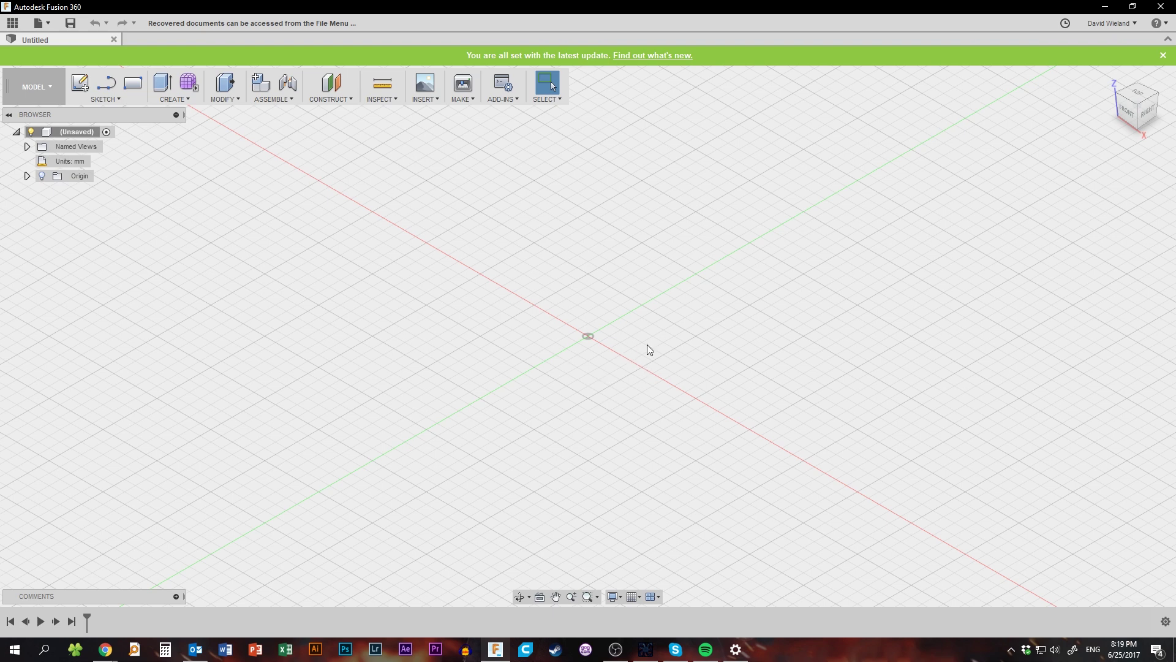
left_click(1162, 55)
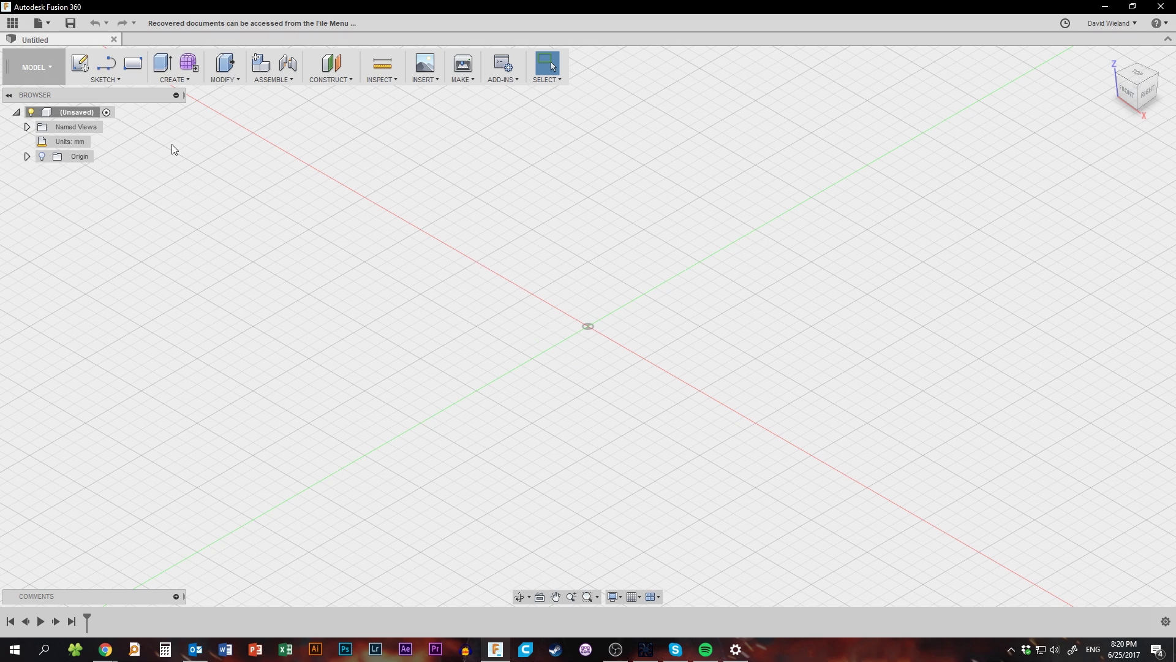
Step: Look through the SKETCH and CREATE command lists, then choose Create Sketch
left_click(107, 80)
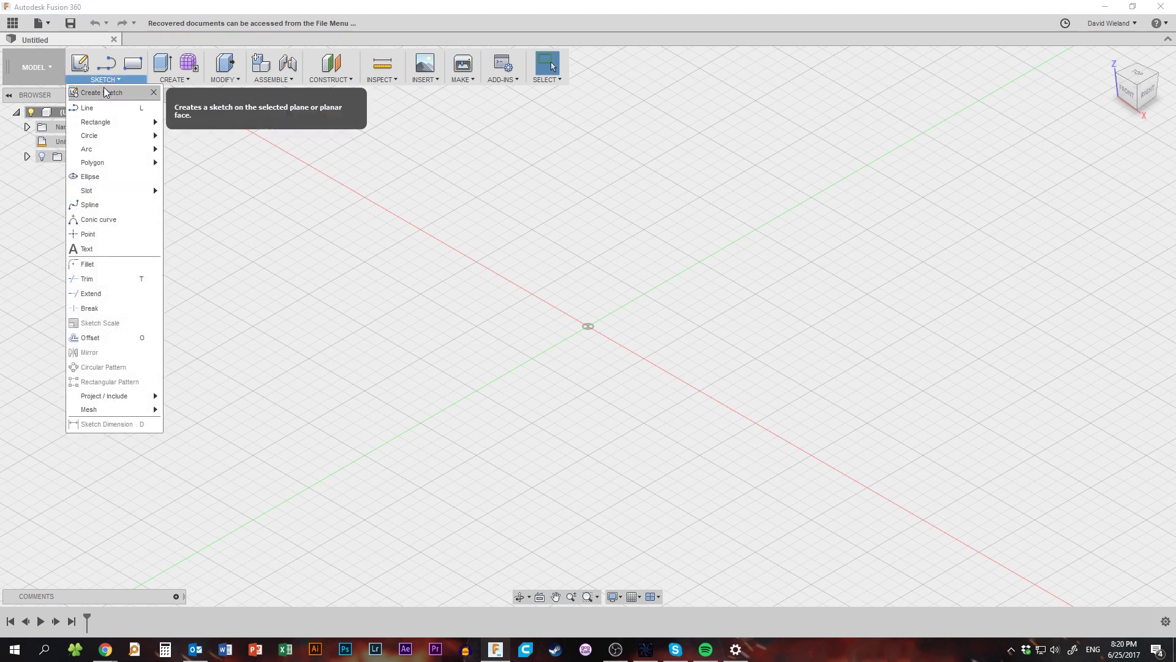
left_click(189, 76)
left_click(180, 78)
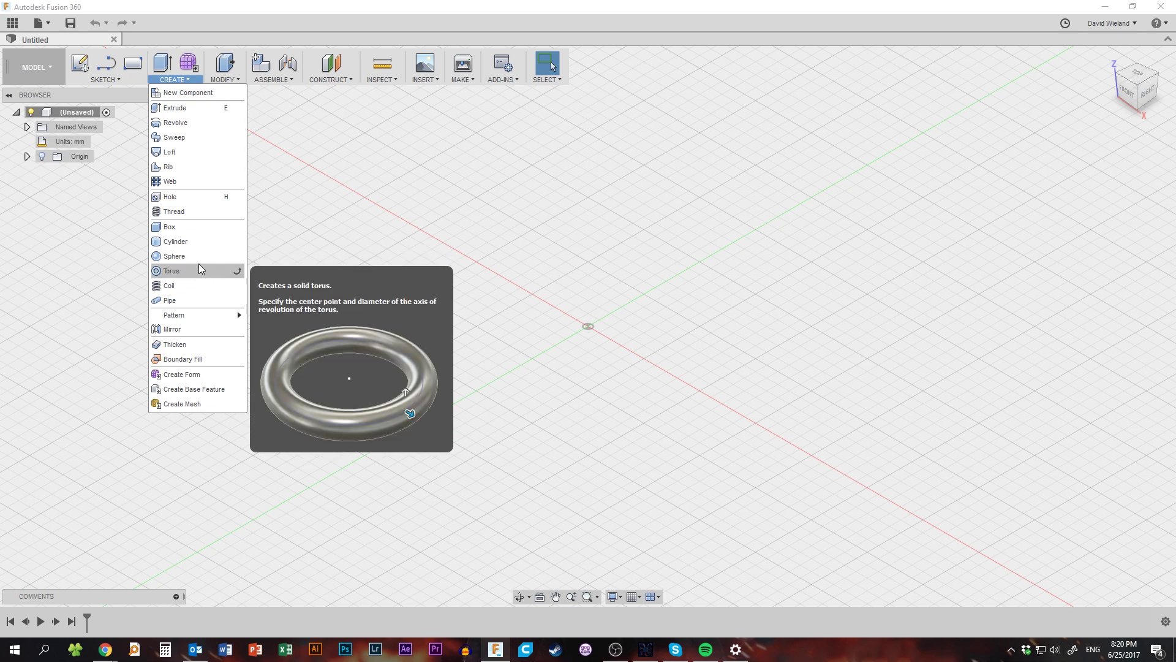
left_click(100, 80)
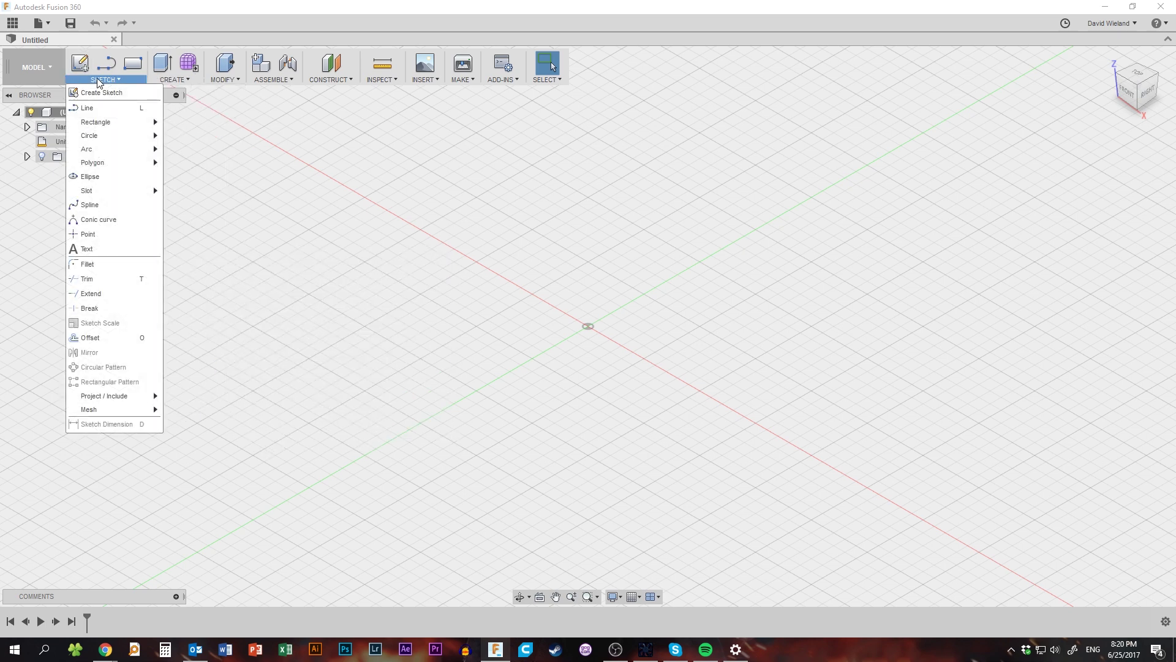
left_click(100, 93)
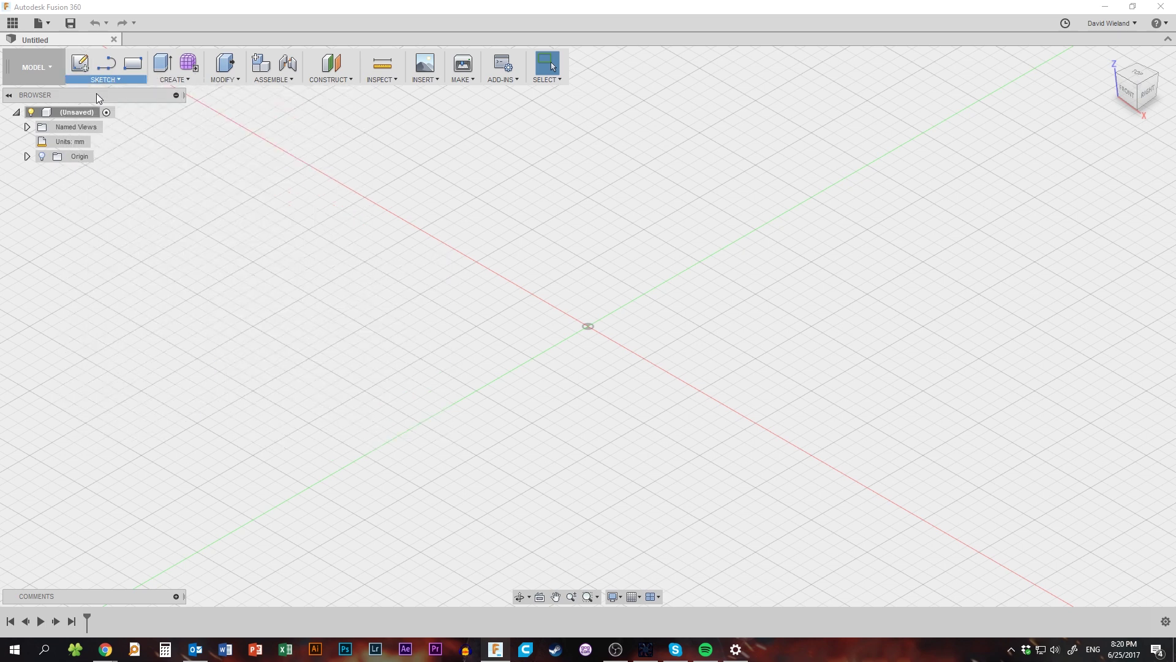
Step: On the top plane, draw the notched five-sided flag outline with lines starting at the origin
left_click(655, 324)
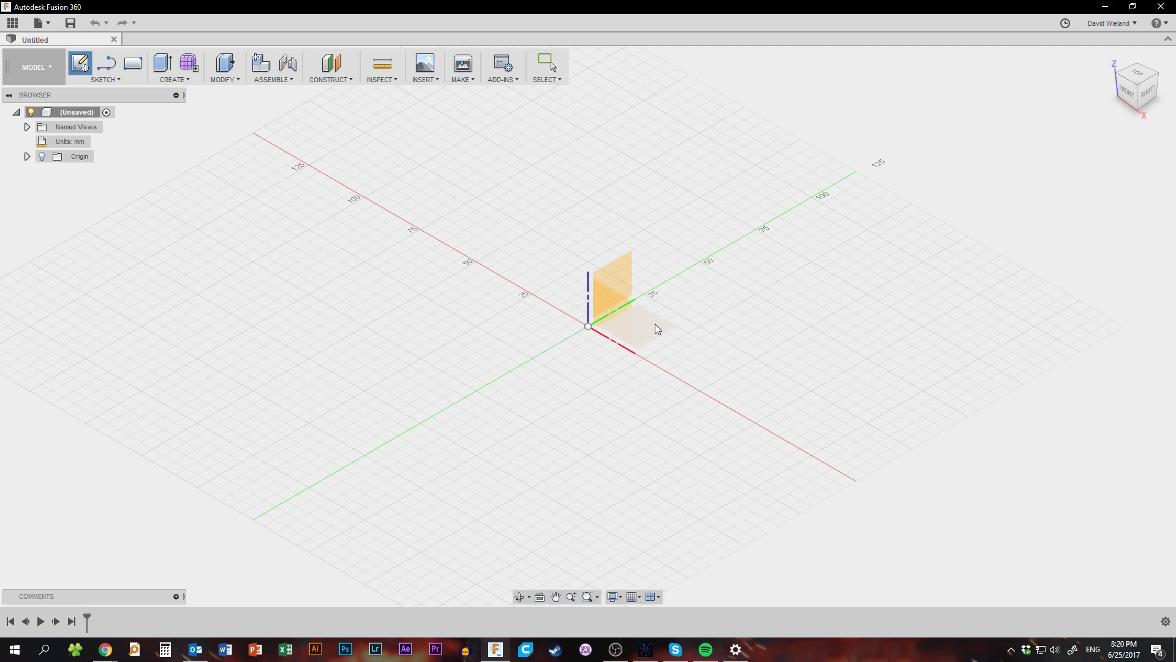
left_click(105, 79)
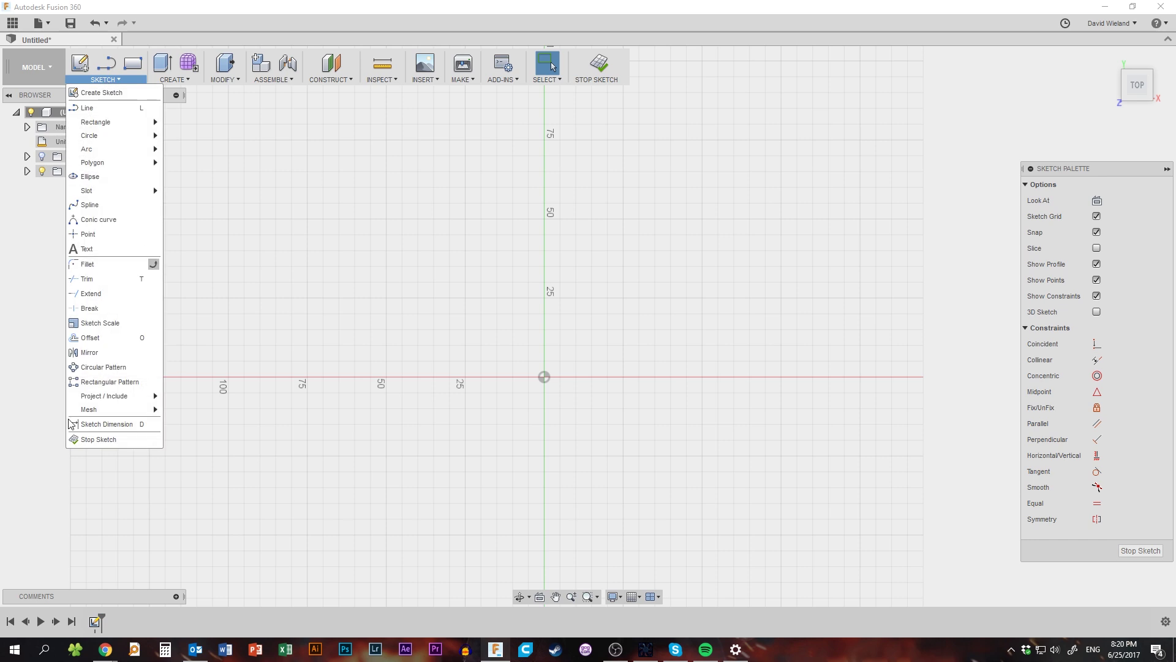
left_click(89, 109)
left_click(544, 376)
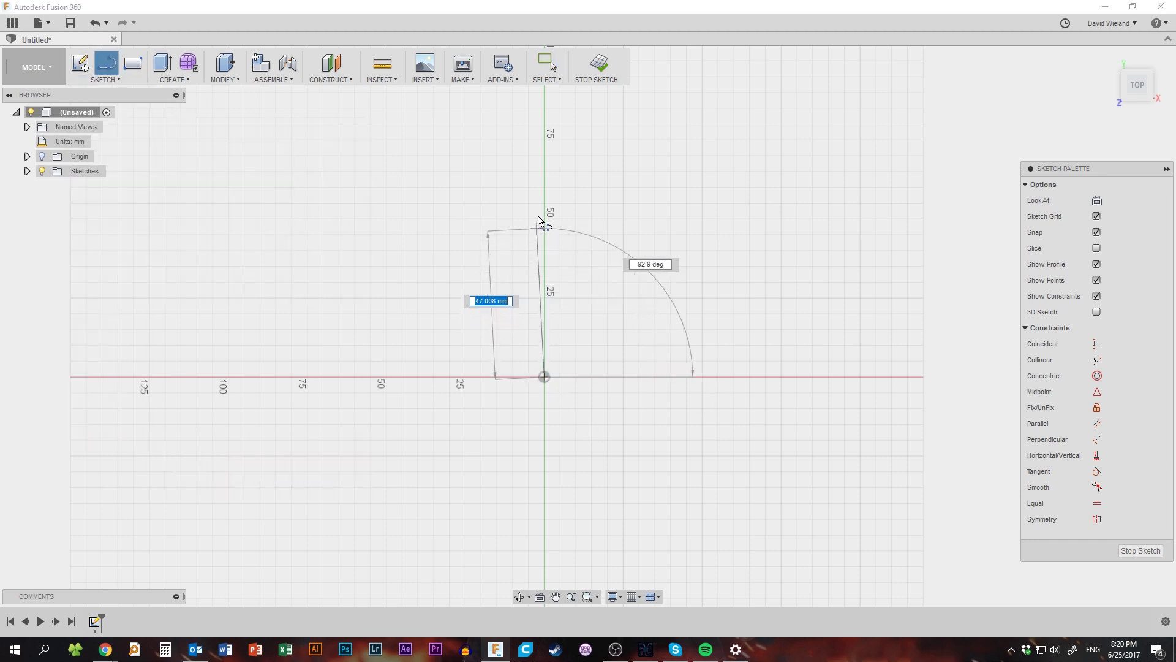
left_click(544, 219)
left_click(702, 219)
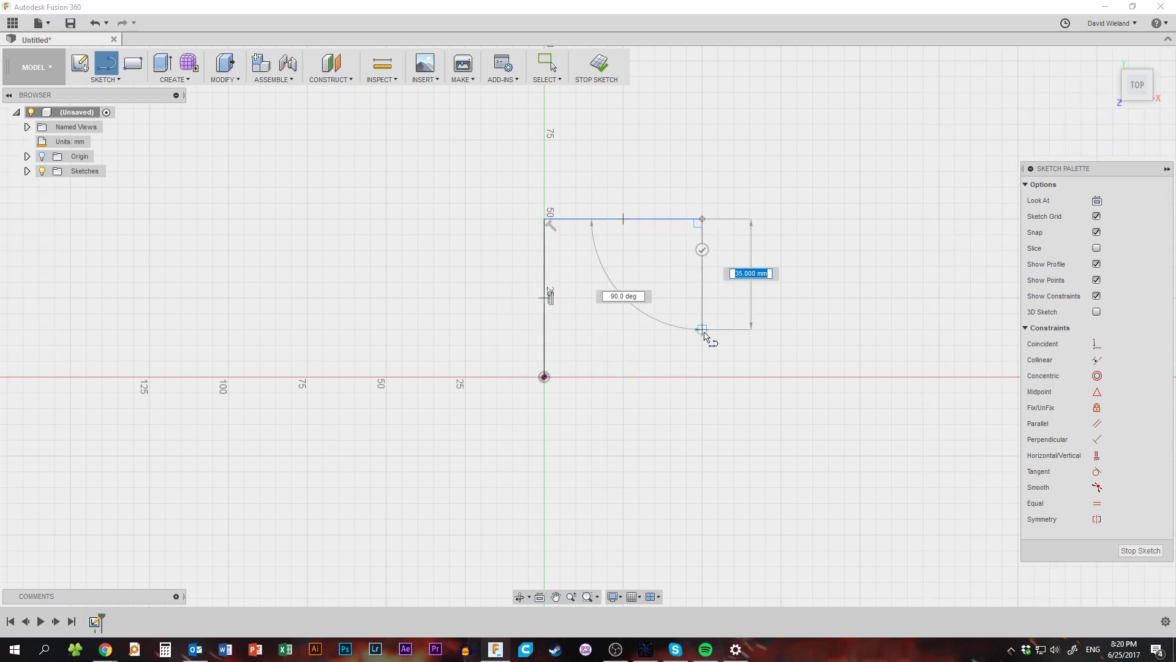
left_click(655, 298)
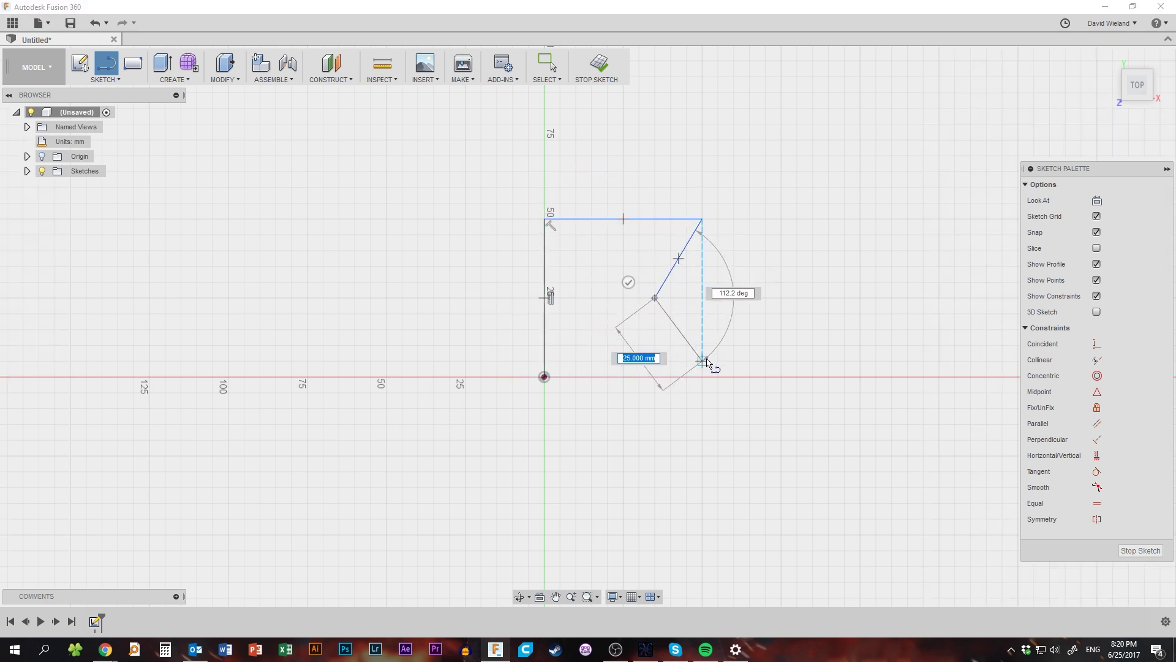
left_click(715, 366)
left_click(544, 376)
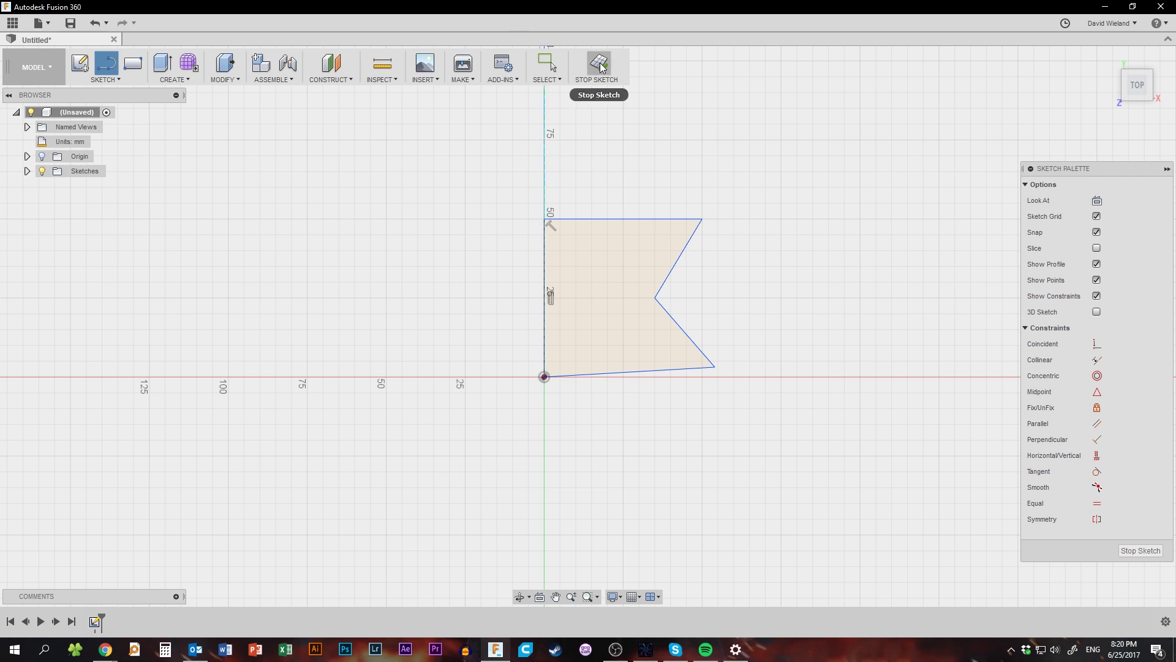
Step: Draw a closed four-sided loop inside the flag and finish the sketch
left_click(575, 250)
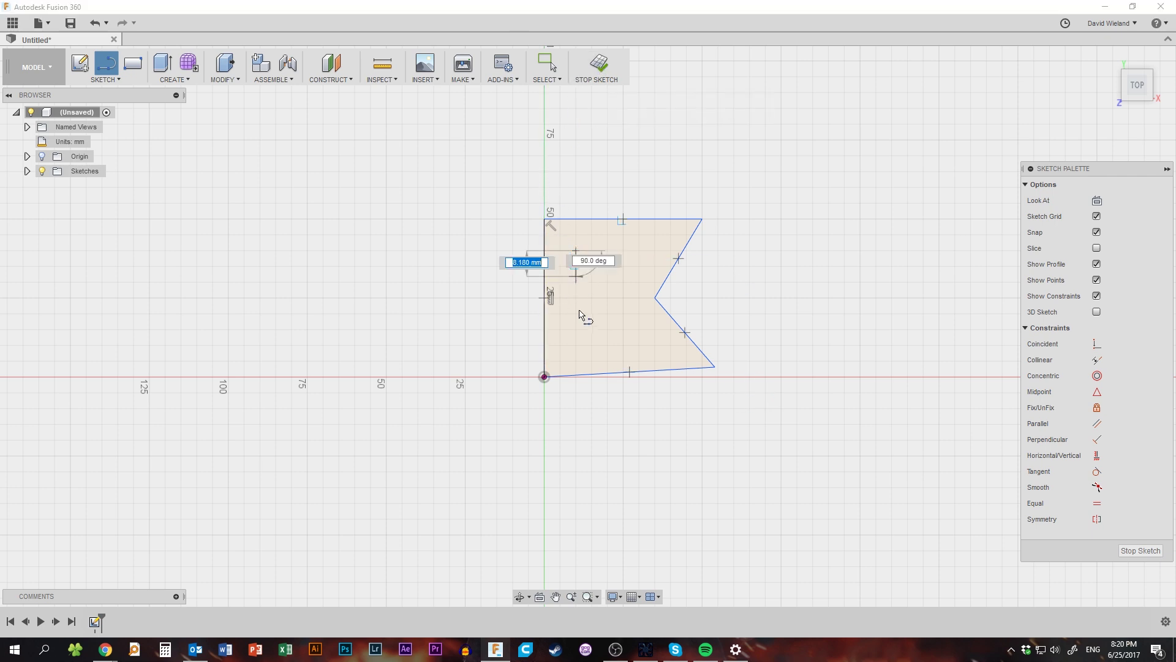
left_click(576, 332)
left_click(629, 324)
left_click(618, 249)
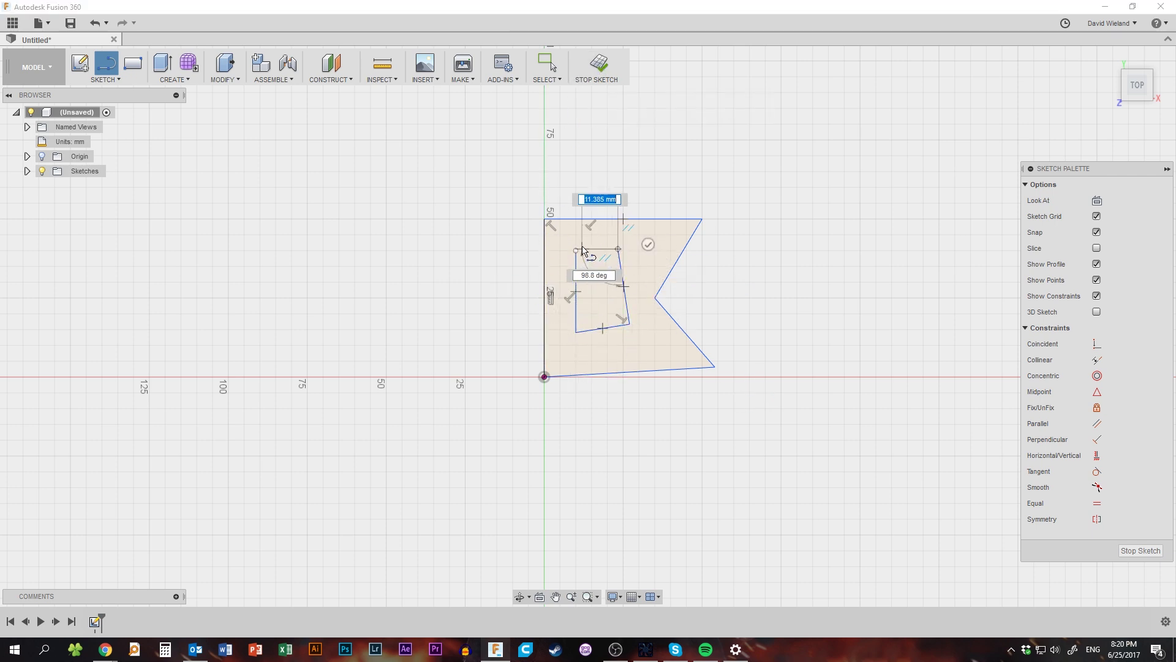
left_click(576, 250)
left_click(597, 65)
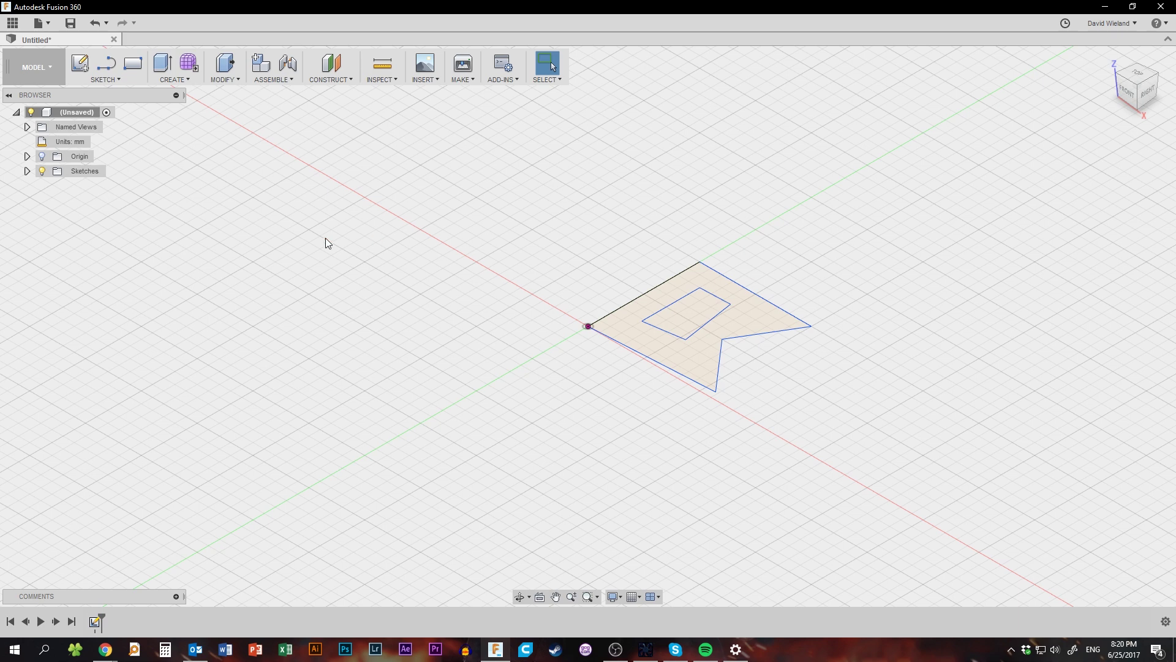
left_click(164, 66)
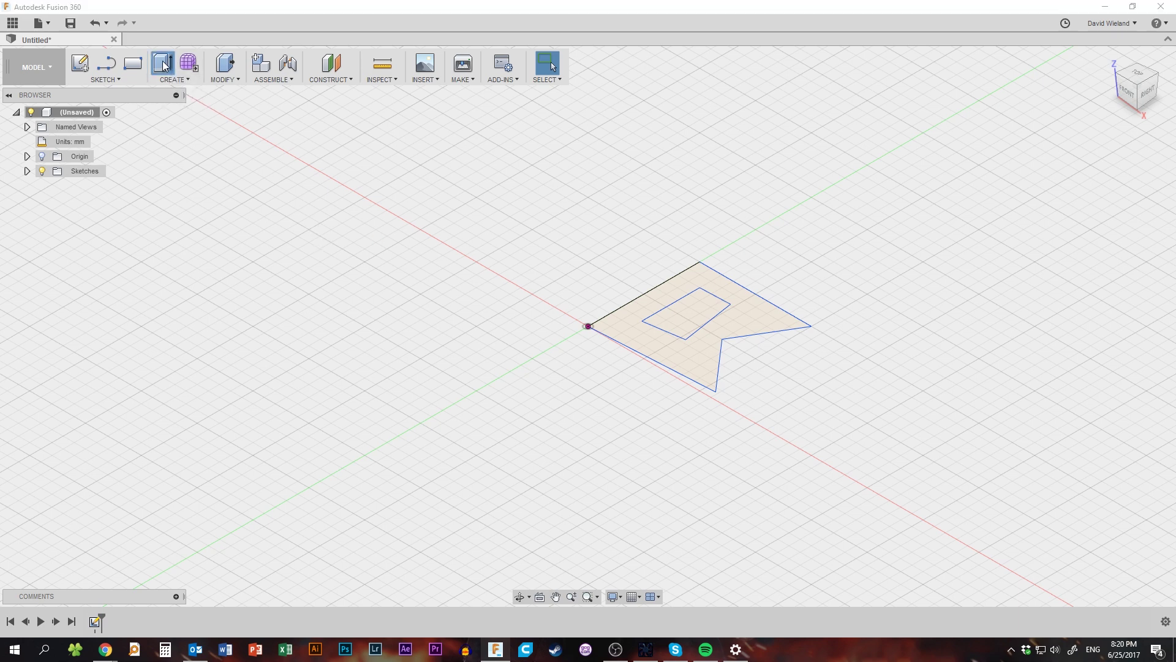
left_click(686, 362)
left_click_drag(703, 316, 703, 190)
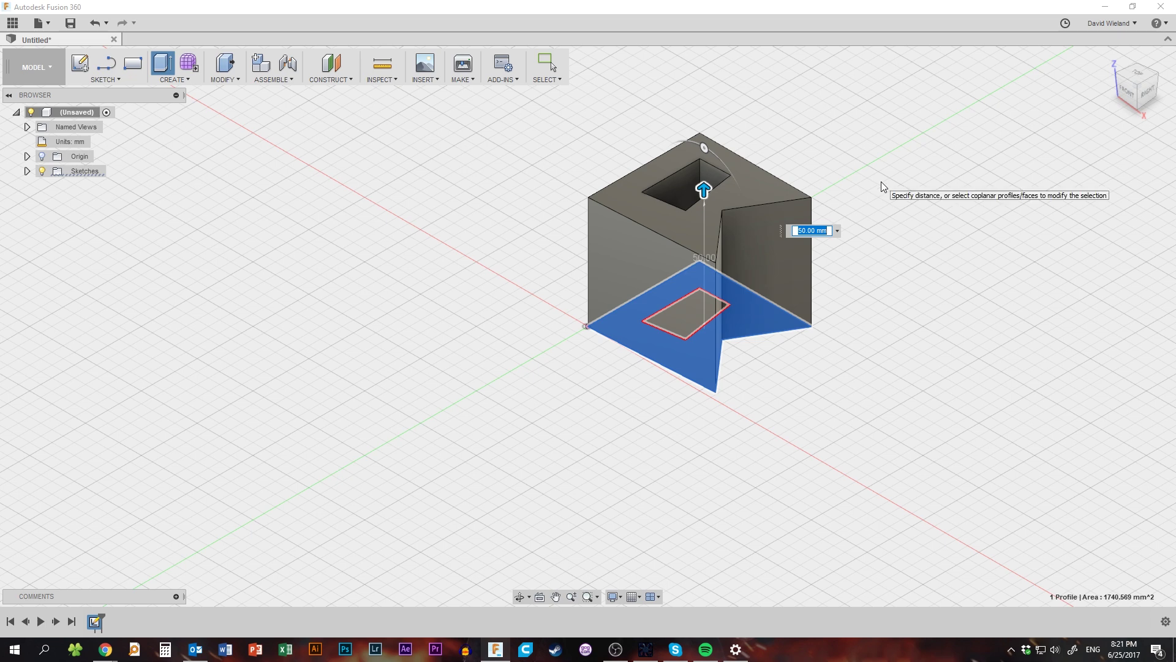
key("Return")
middle_click_drag(891, 231, 708, 263)
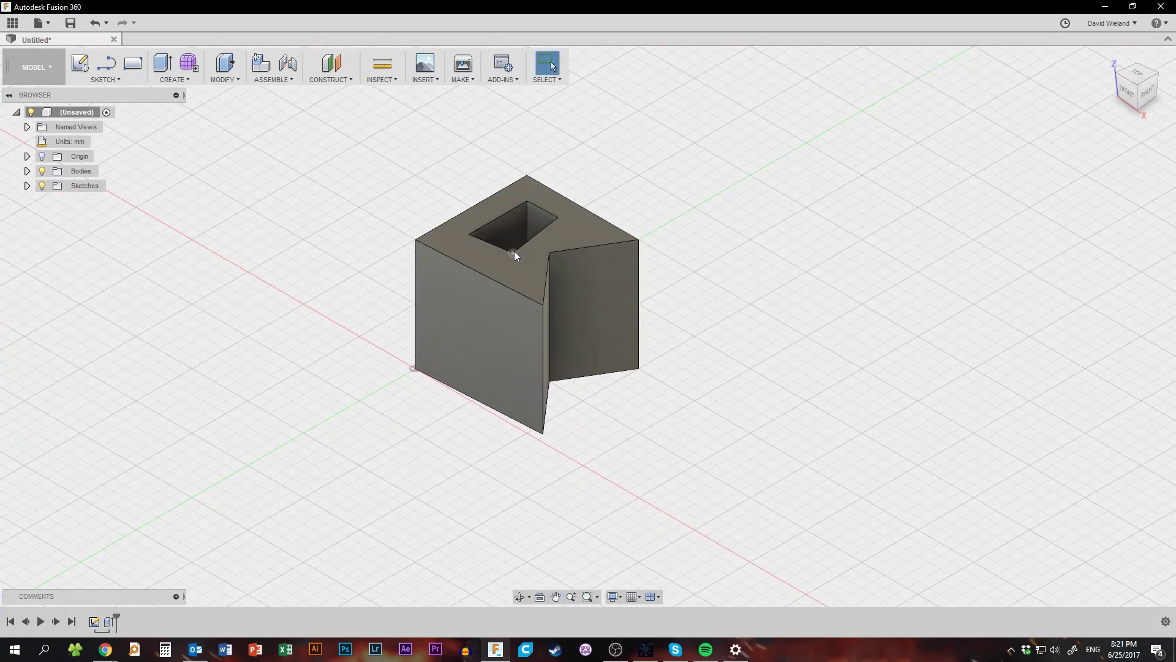
left_click(224, 80)
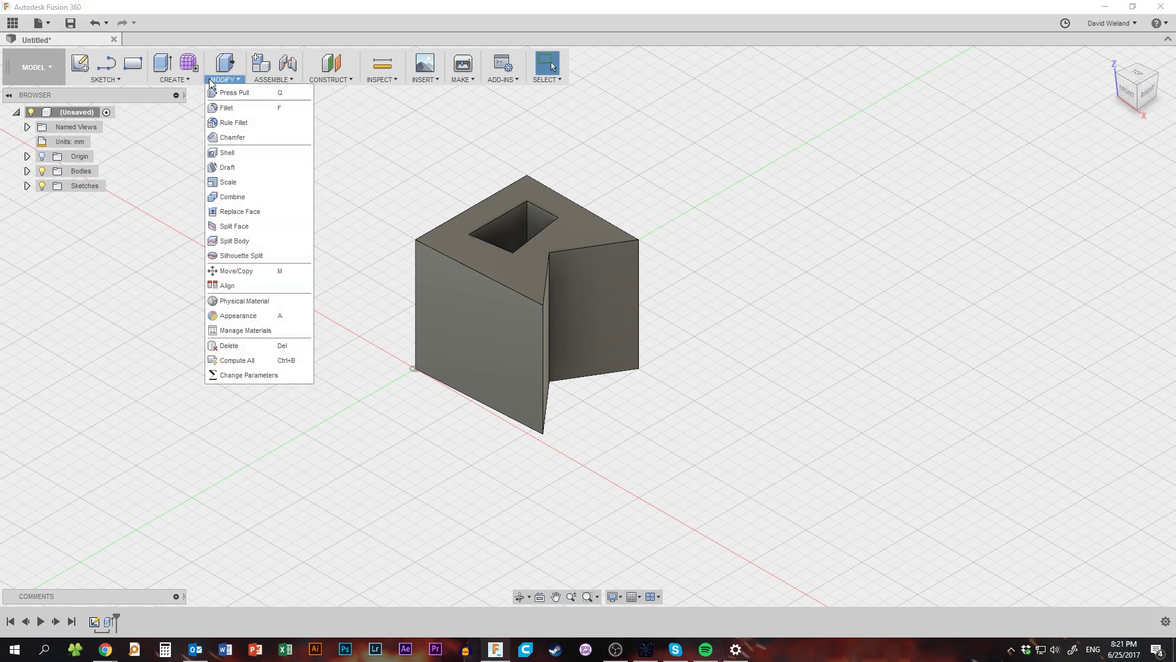
left_click(25, 77)
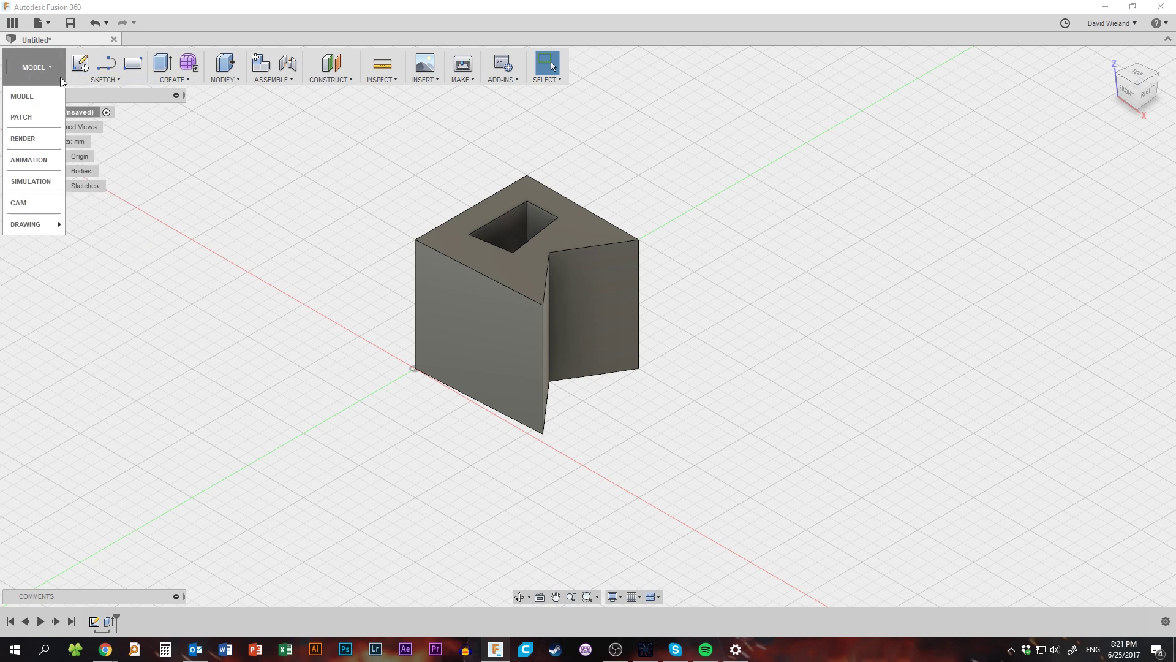
mouse_move(38, 222)
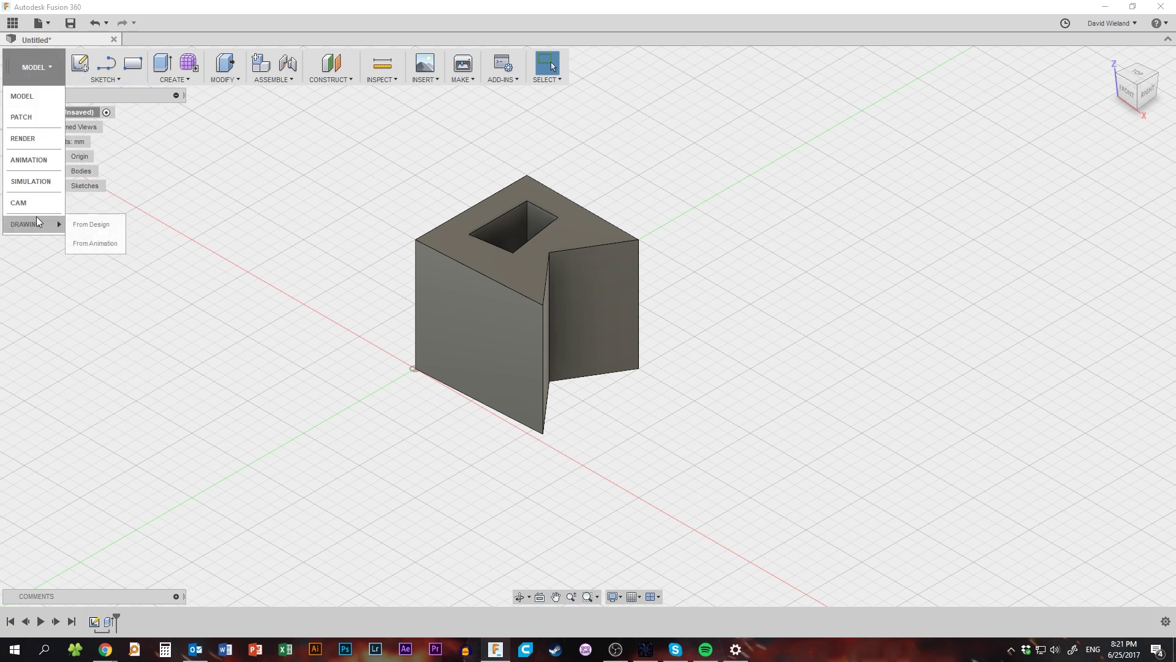
left_click(176, 221)
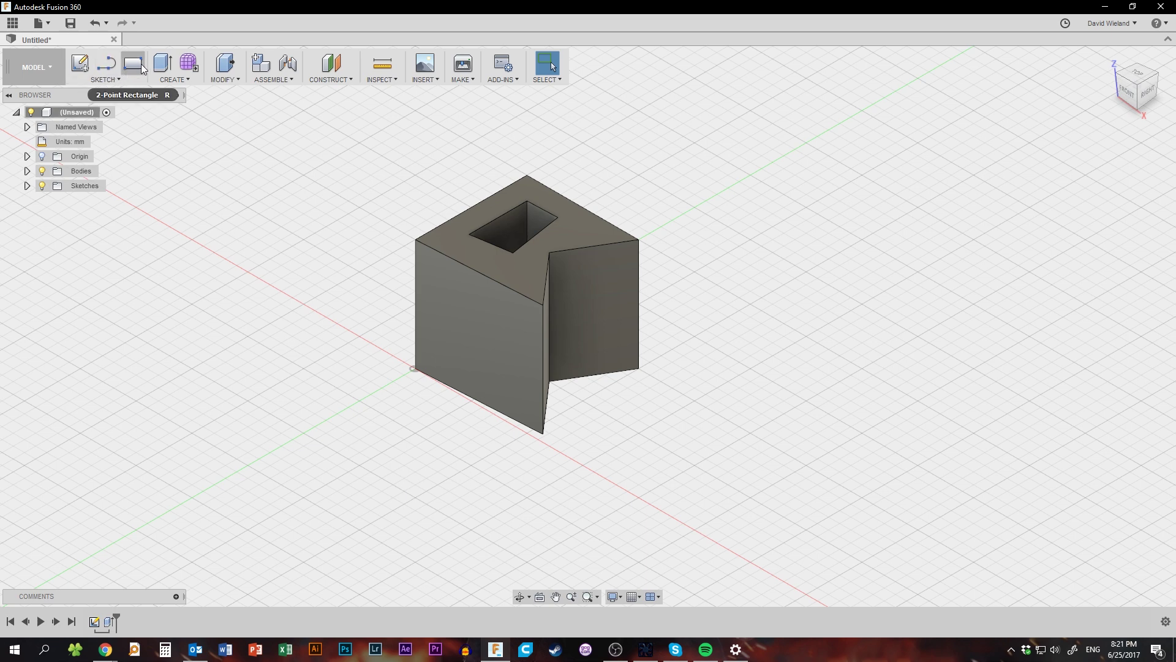
Step: Cut a 10 mm diameter cylinder 30 mm deep into the block's top face near the notch
left_click(188, 81)
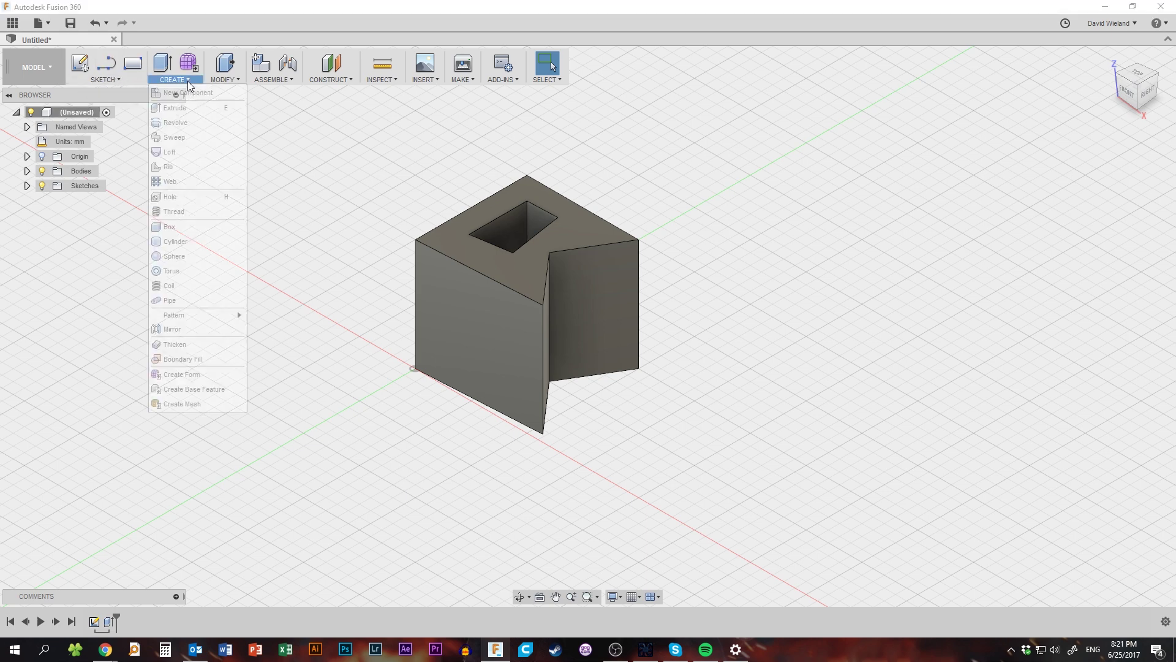
left_click(180, 242)
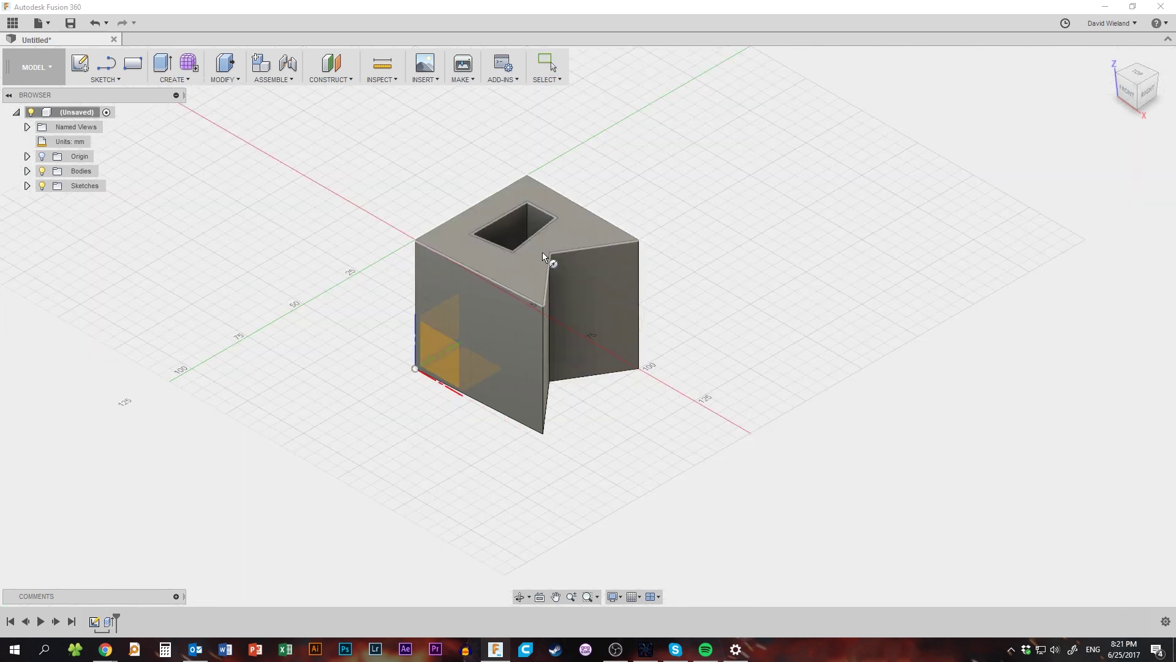
left_click(524, 272)
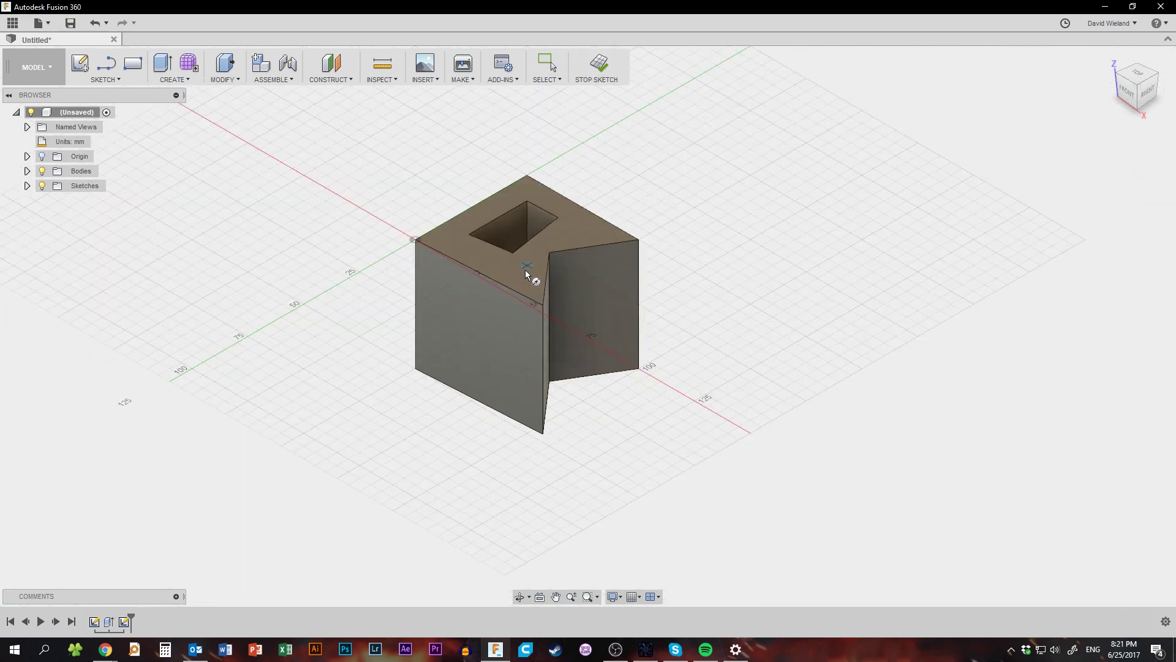
left_click(526, 279)
left_click(513, 266)
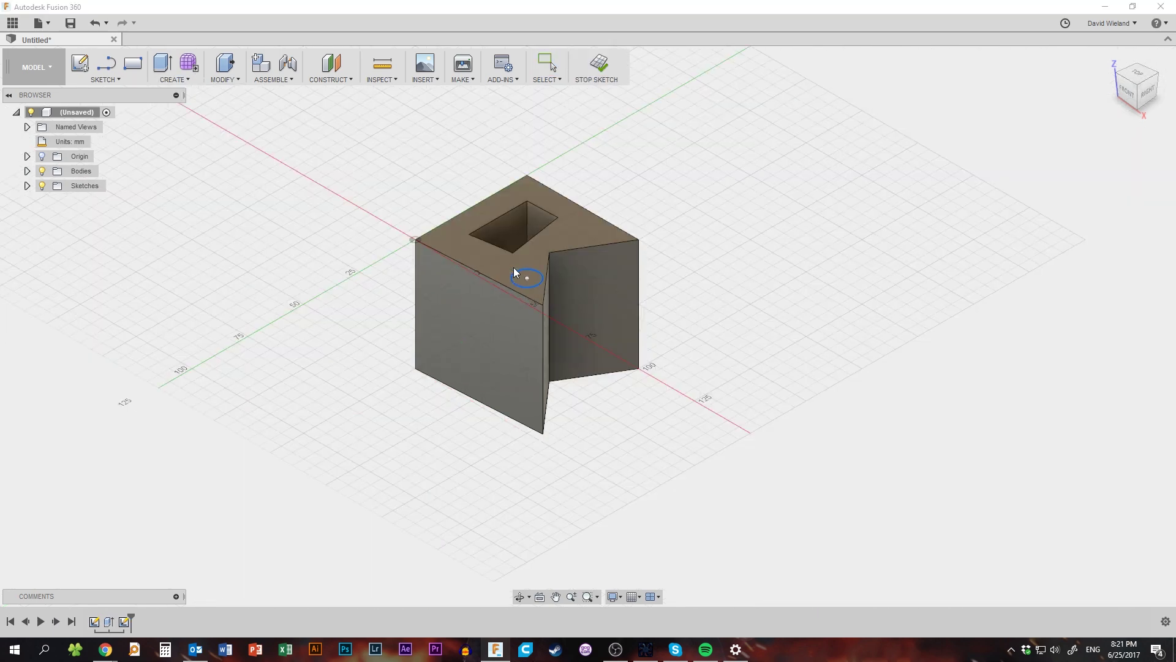
left_click_drag(527, 253, 531, 344)
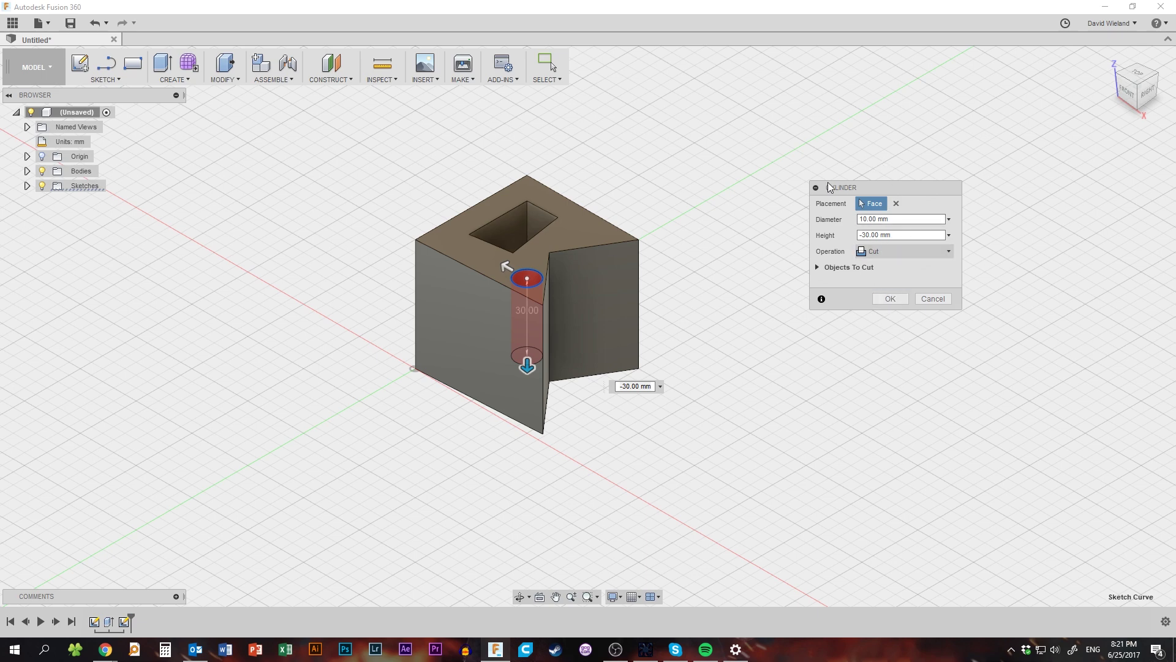
left_click(870, 234)
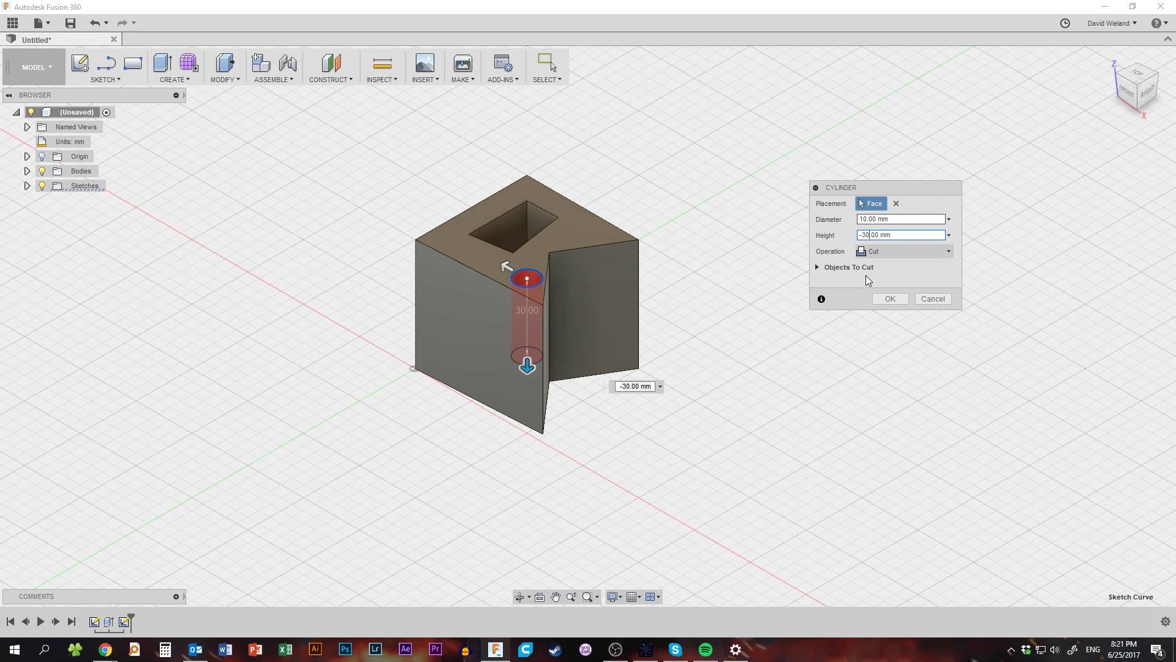
left_click(878, 252)
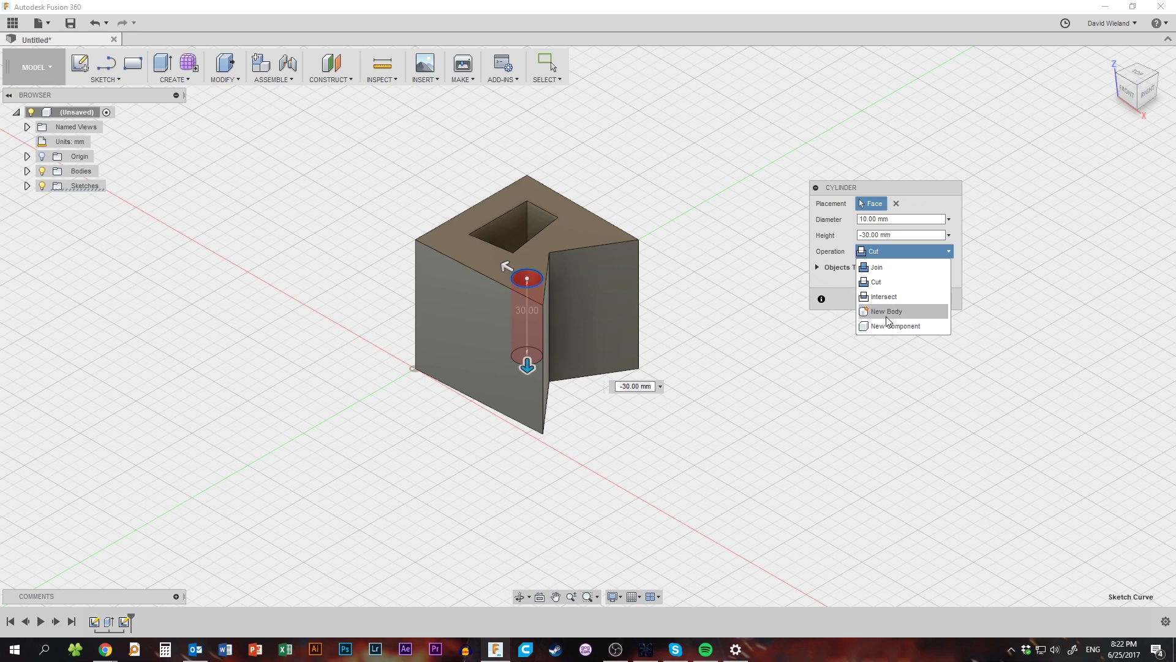
left_click(816, 250)
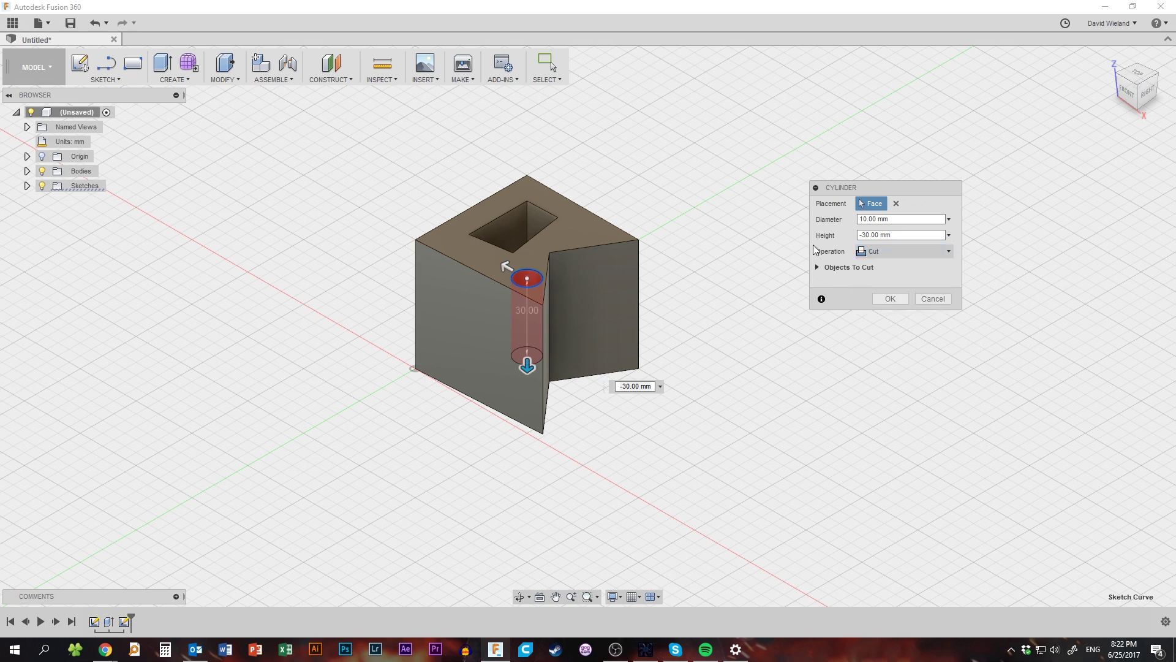
left_click(890, 298)
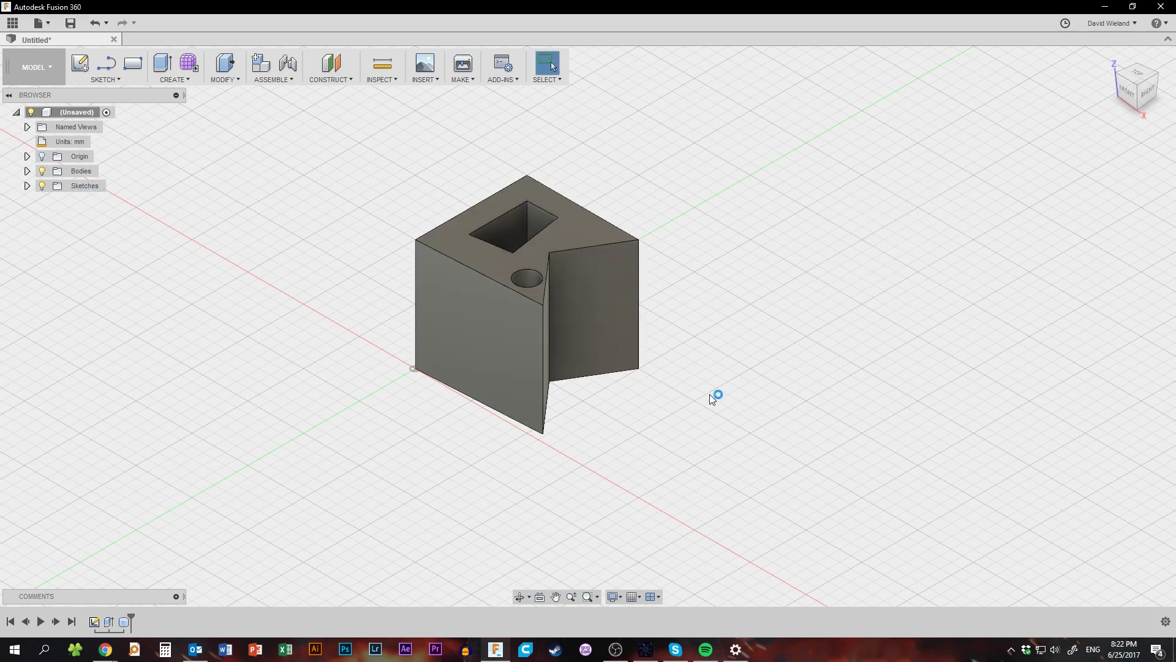
middle_click_drag(728, 376, 642, 375, "shift")
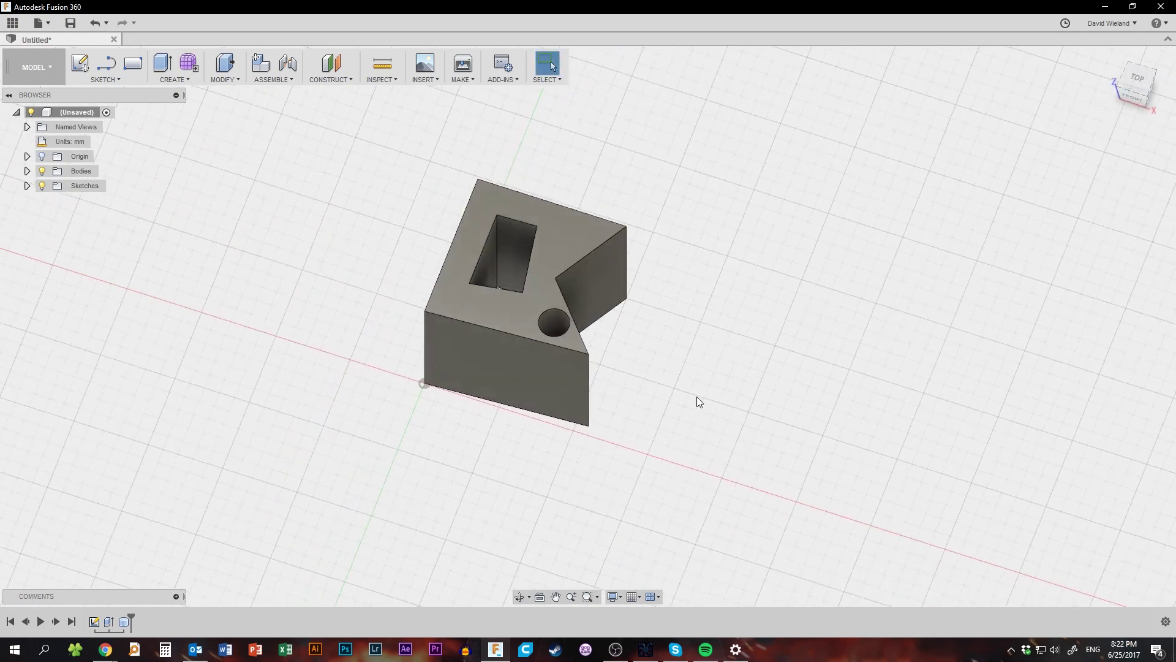
middle_click_drag(688, 413, 641, 386)
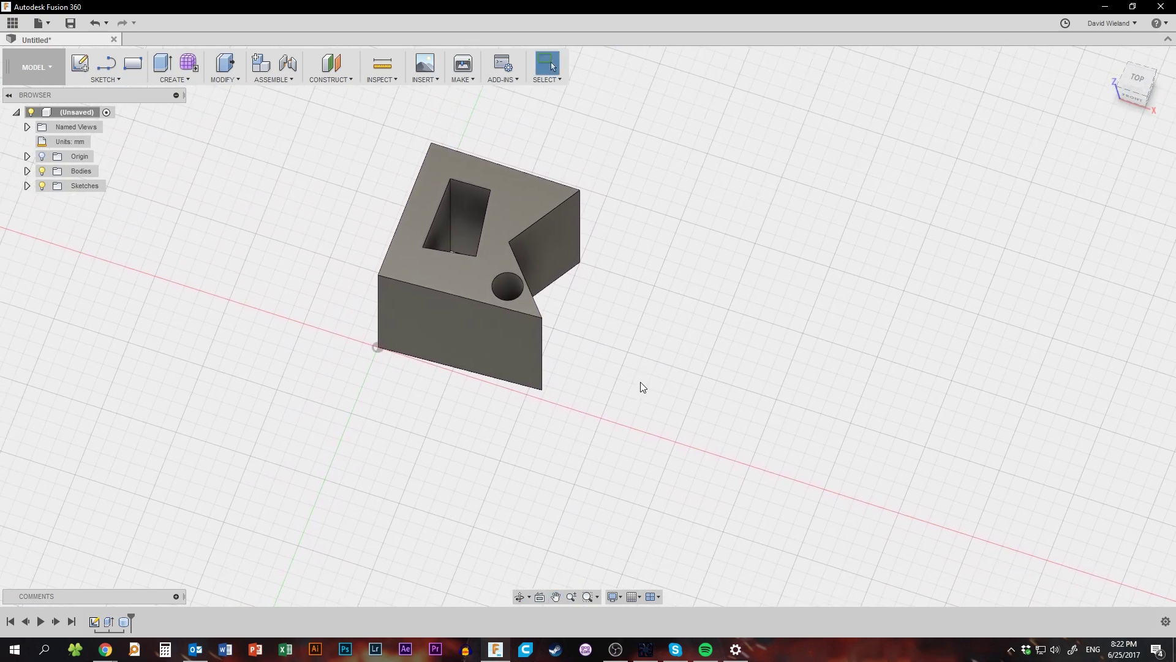
key("F6")
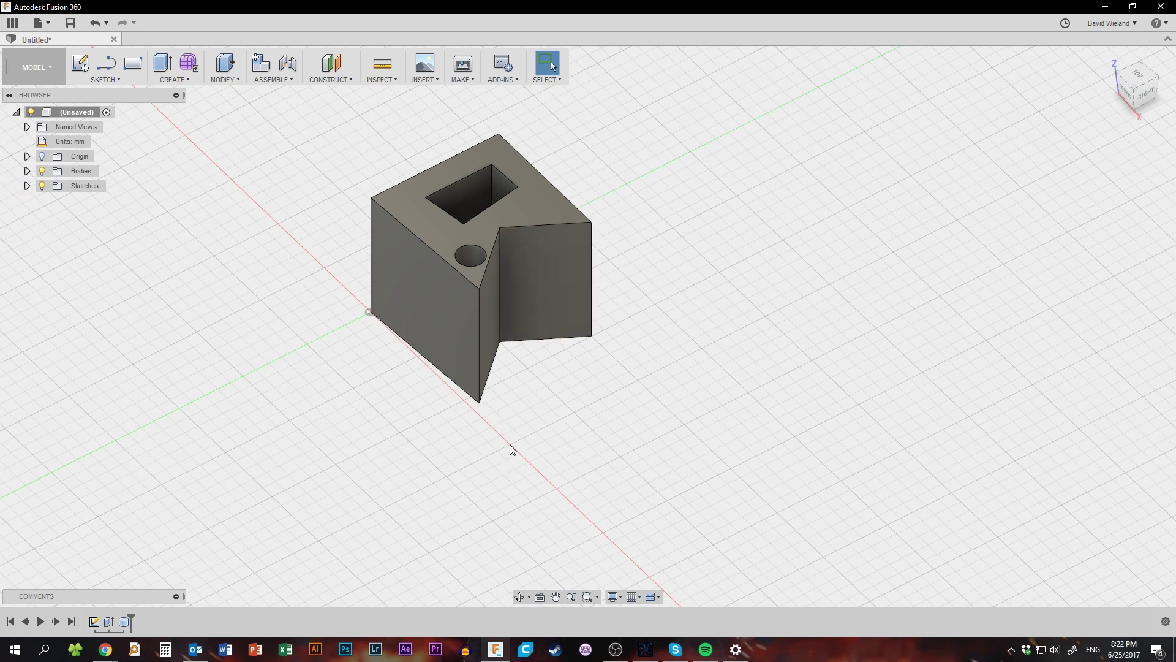
Step: Edit Sketch1, dragging the flag's lower-right corner down and outward to extend the tip
left_click(27, 186)
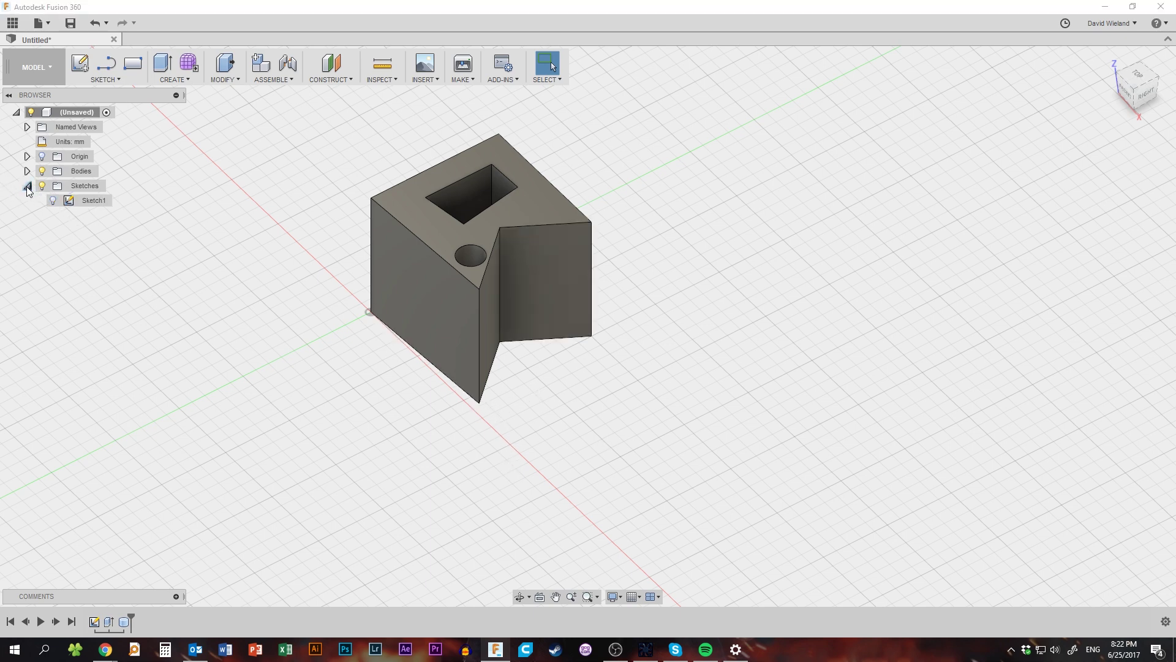
double_click(86, 202)
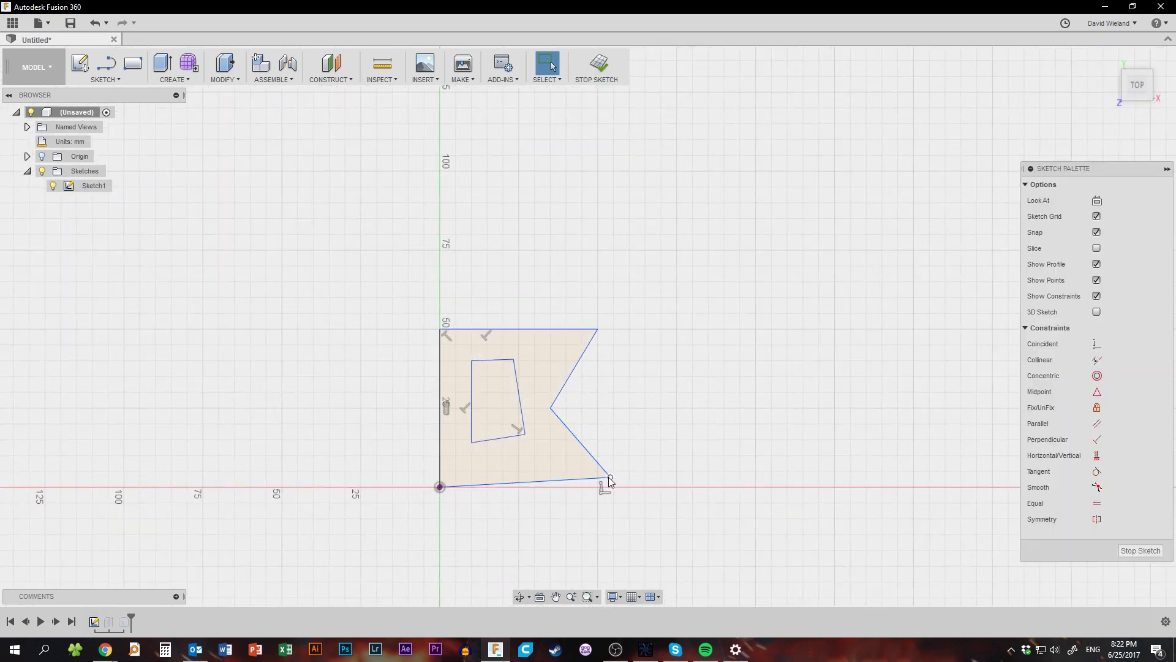
left_click_drag(609, 476, 708, 533)
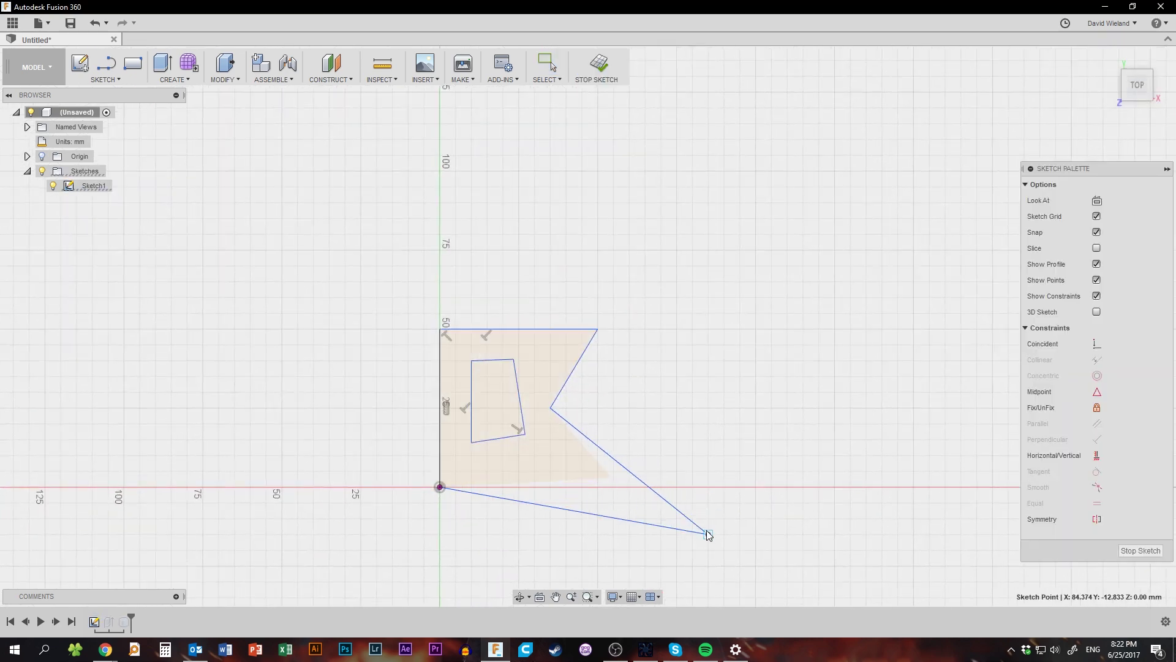
left_click(598, 65)
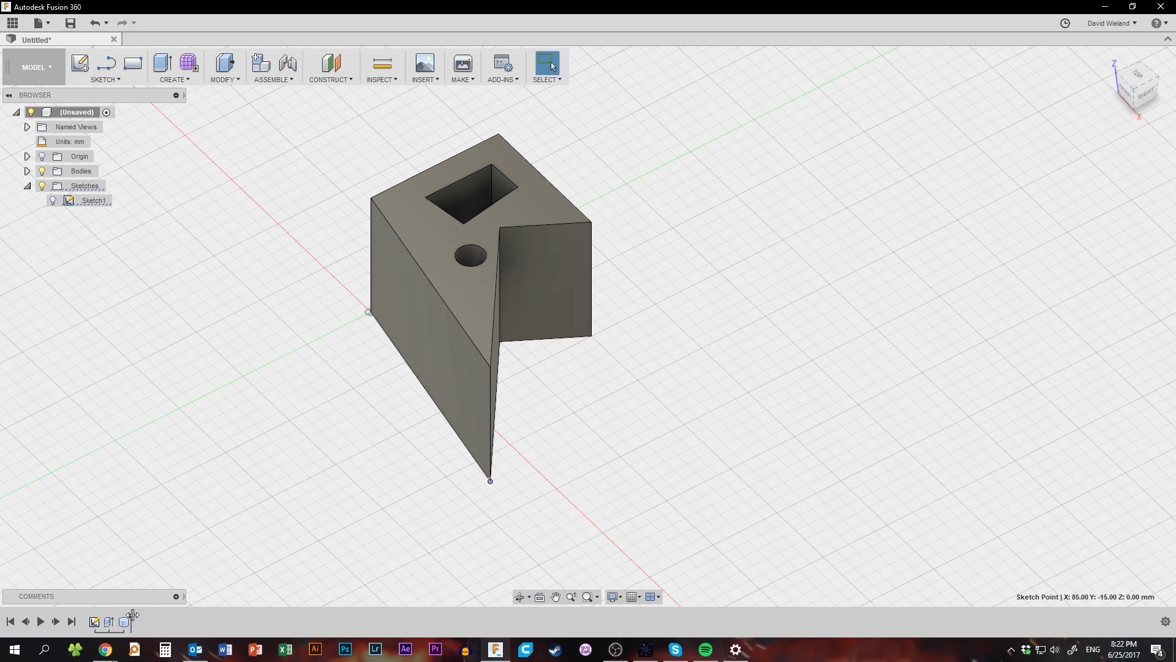
Step: Roll the timeline back before the hole and extrusion and open the extrusion's options
left_click_drag(116, 615, 117, 618)
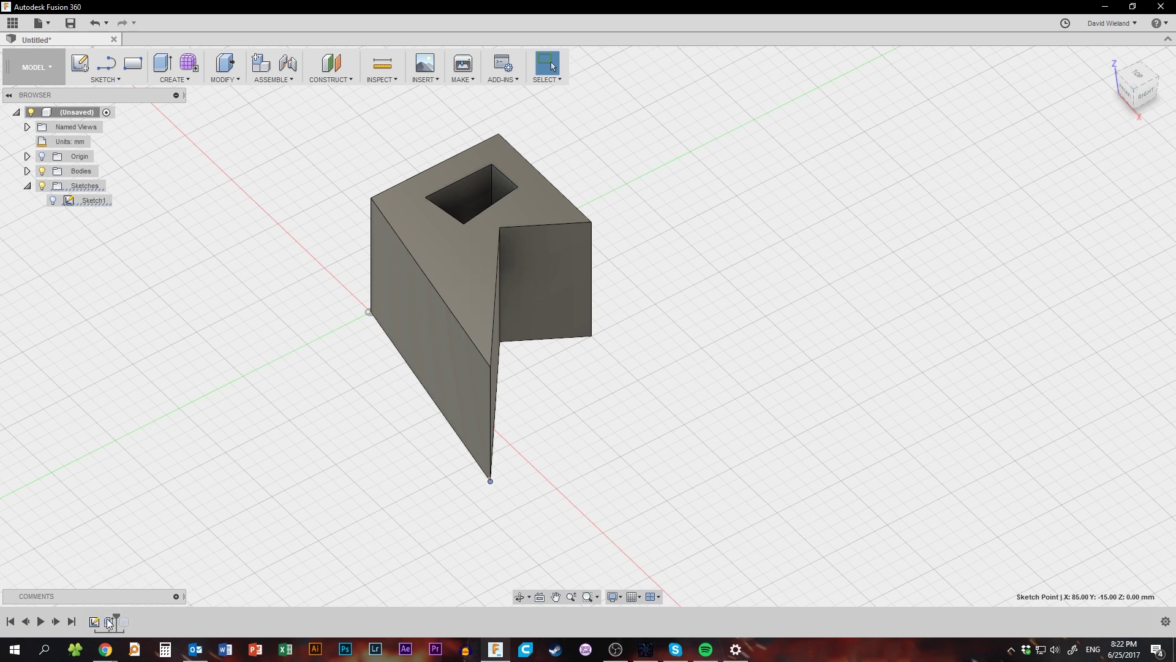
left_click_drag(109, 622, 126, 617)
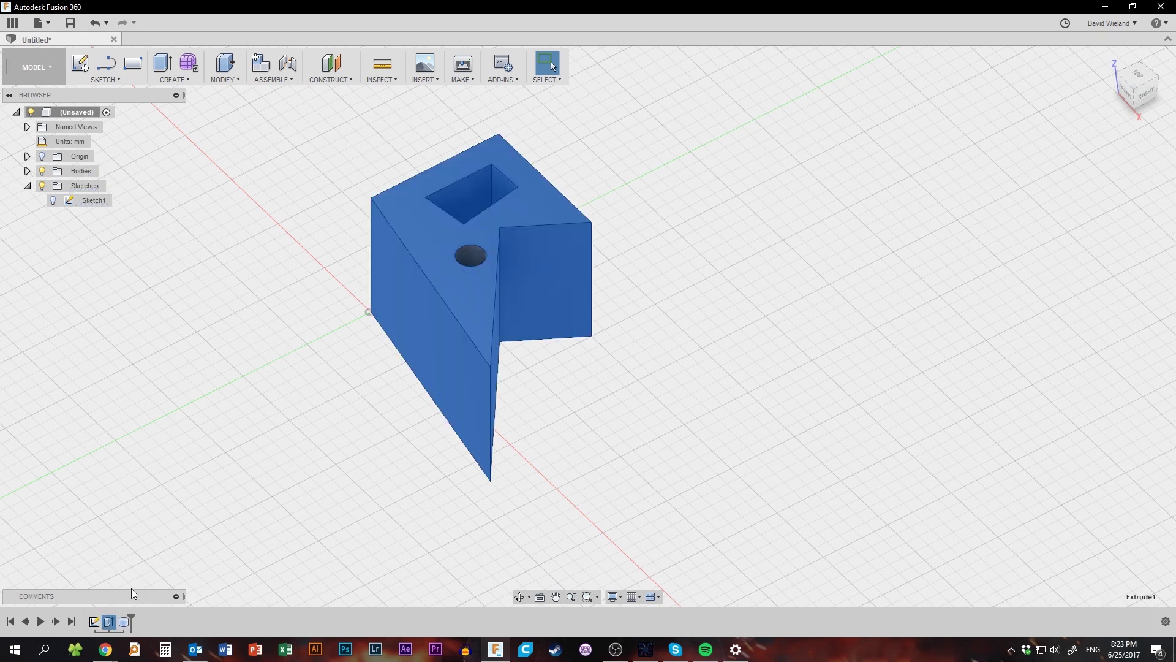
right_click(109, 622)
Step: Change the flag body's extrusion distance to 44 mm and orbit to check the result
left_click(142, 533)
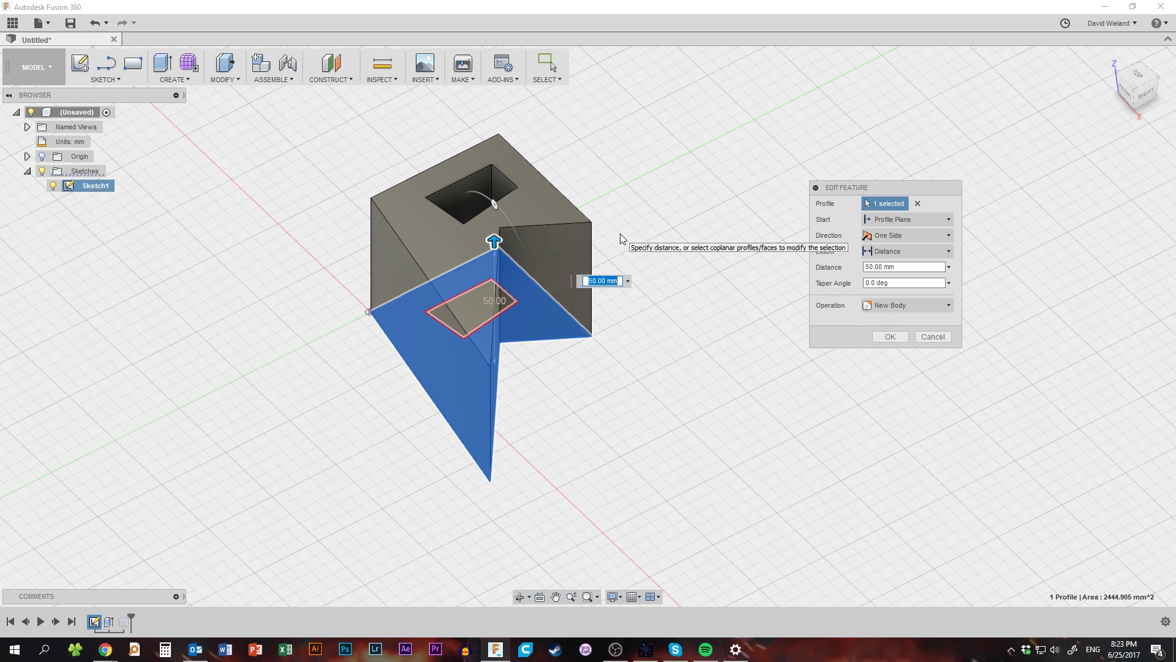
type("44")
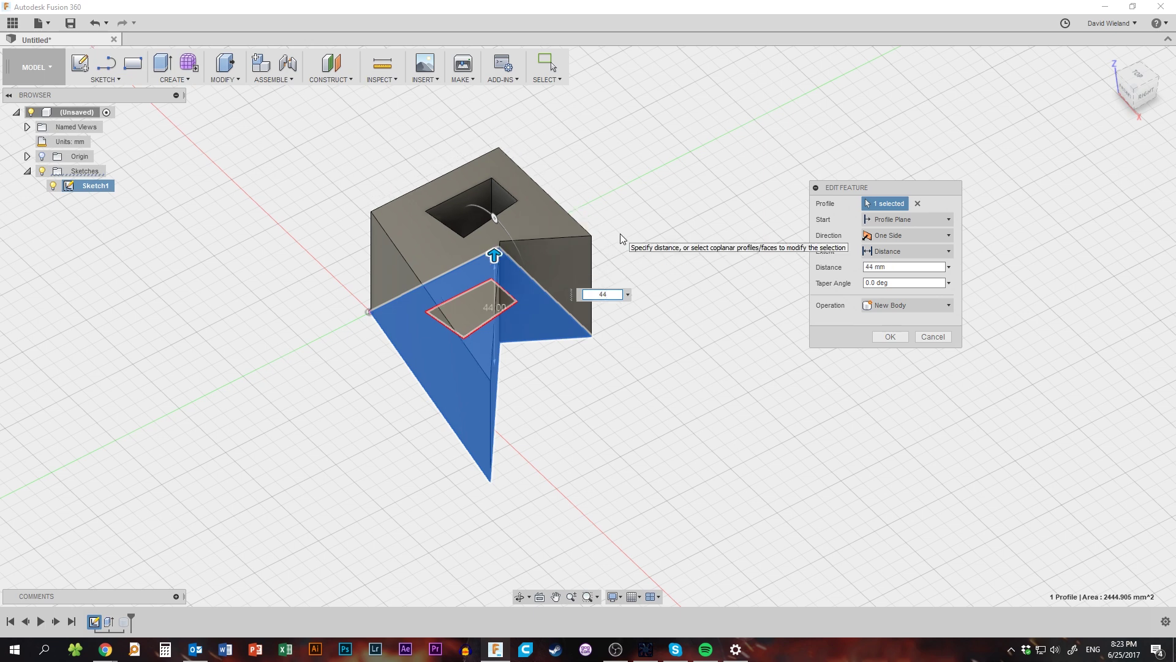
key("Return")
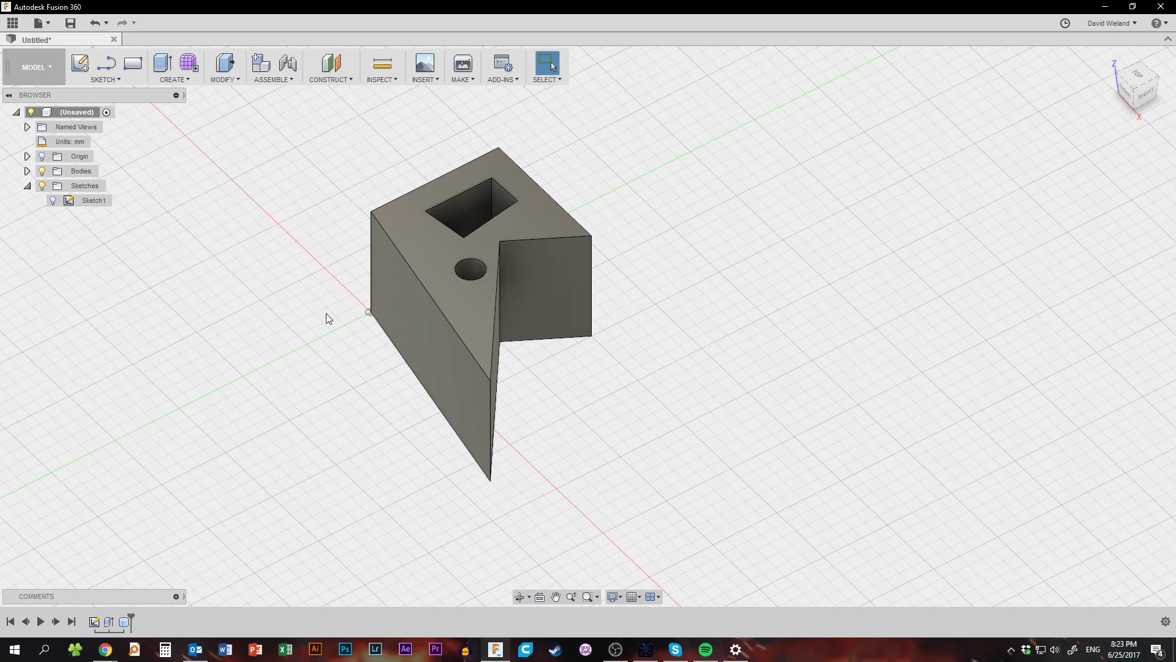
middle_click_drag(239, 355, 344, 376, "shift")
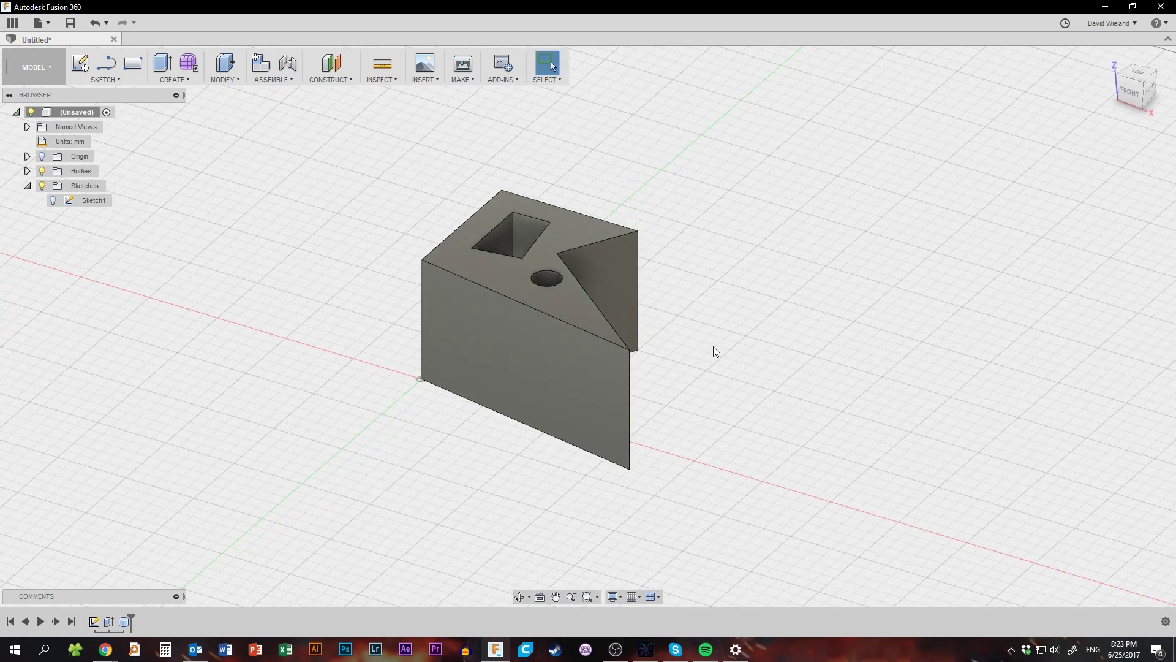
middle_click_drag(704, 350, 671, 362, "shift")
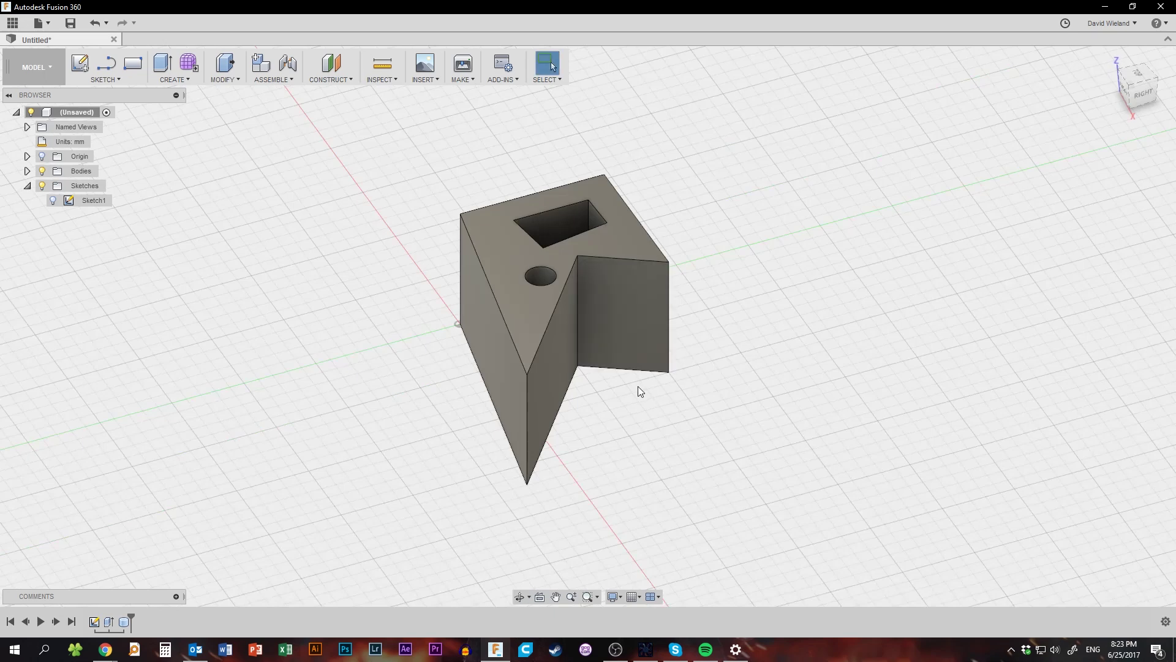
left_click(466, 79)
Step: Start a 3D print setup for the block body, cancel it, and show the workspace list
left_click(482, 93)
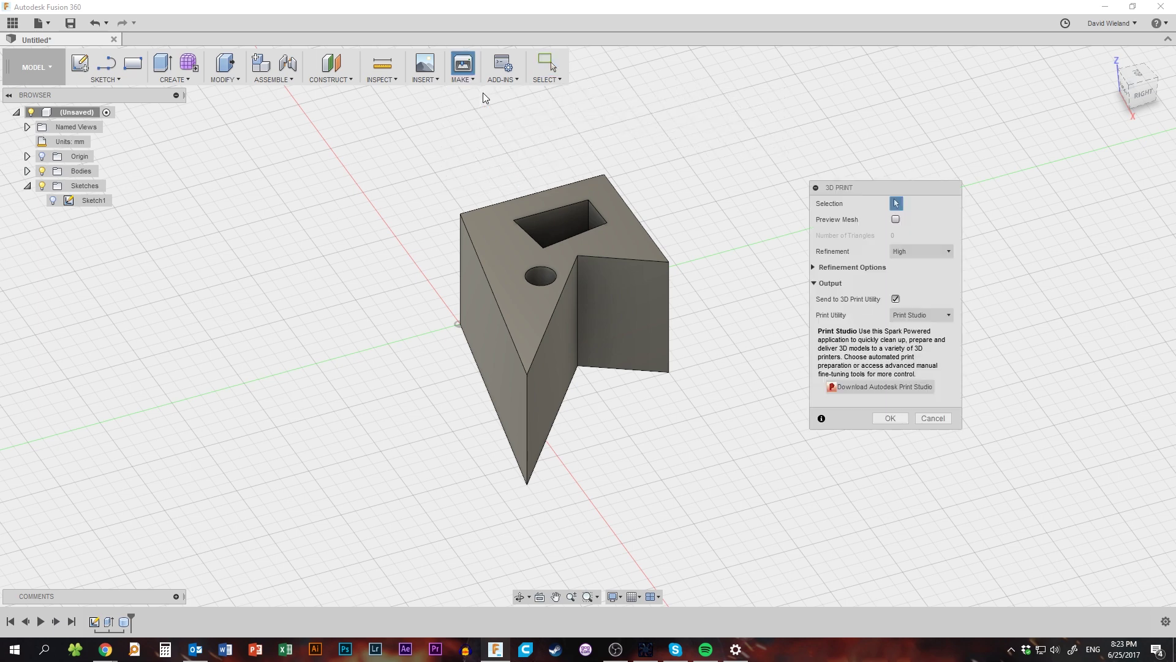
left_click(896, 298)
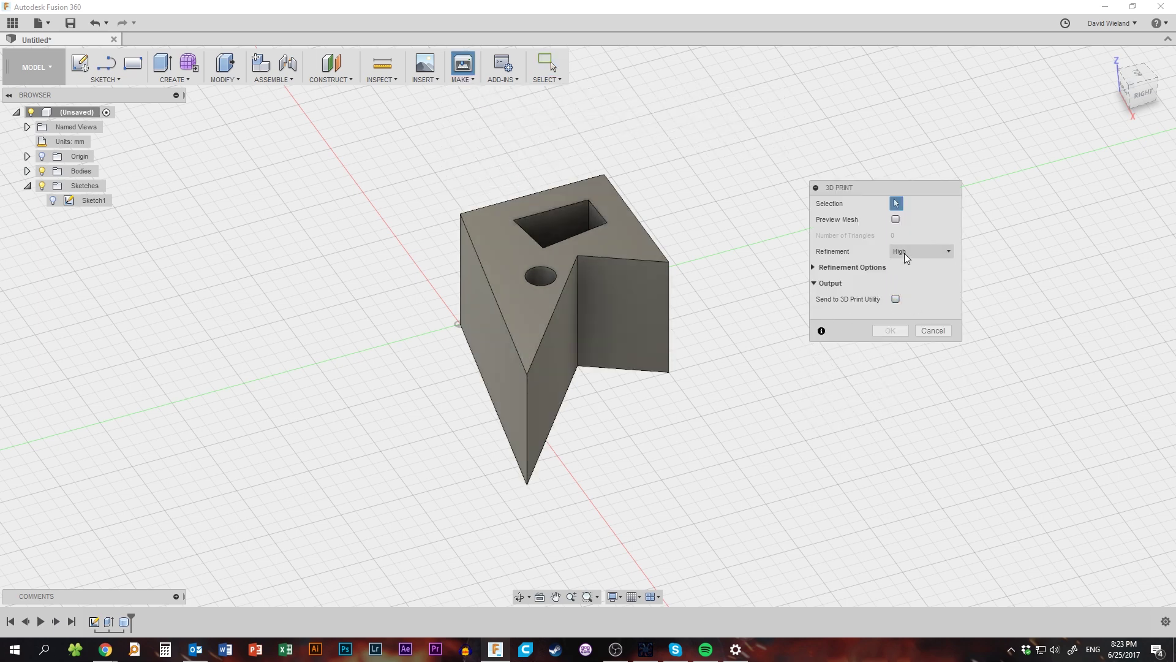
left_click(620, 307)
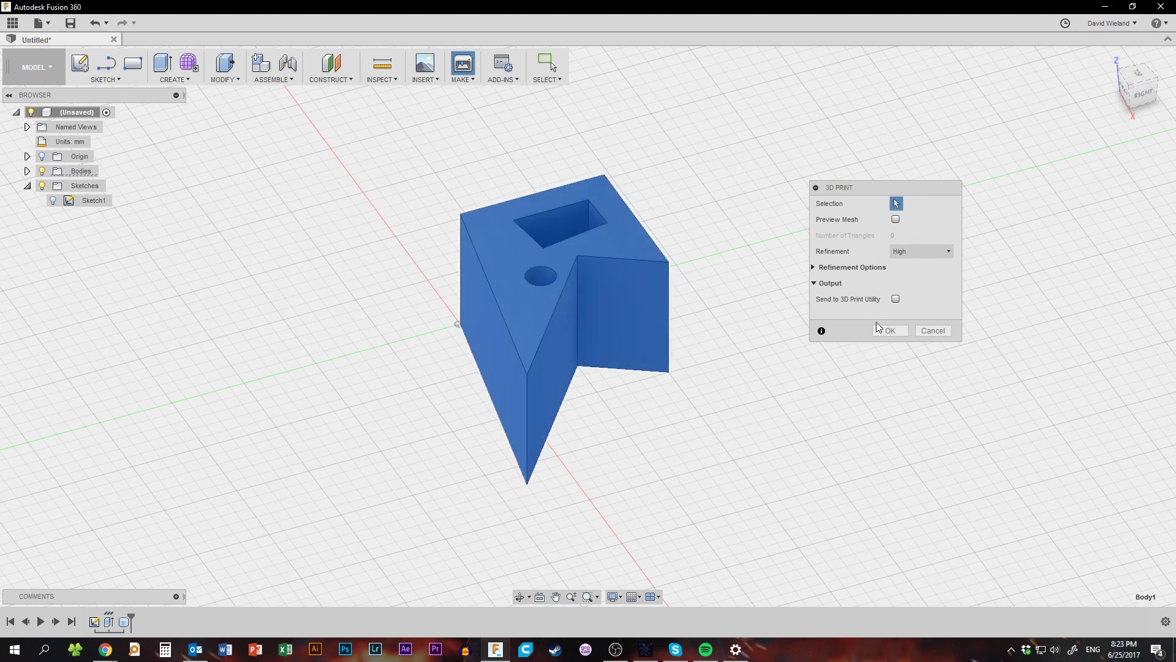
left_click(933, 330)
left_click(49, 76)
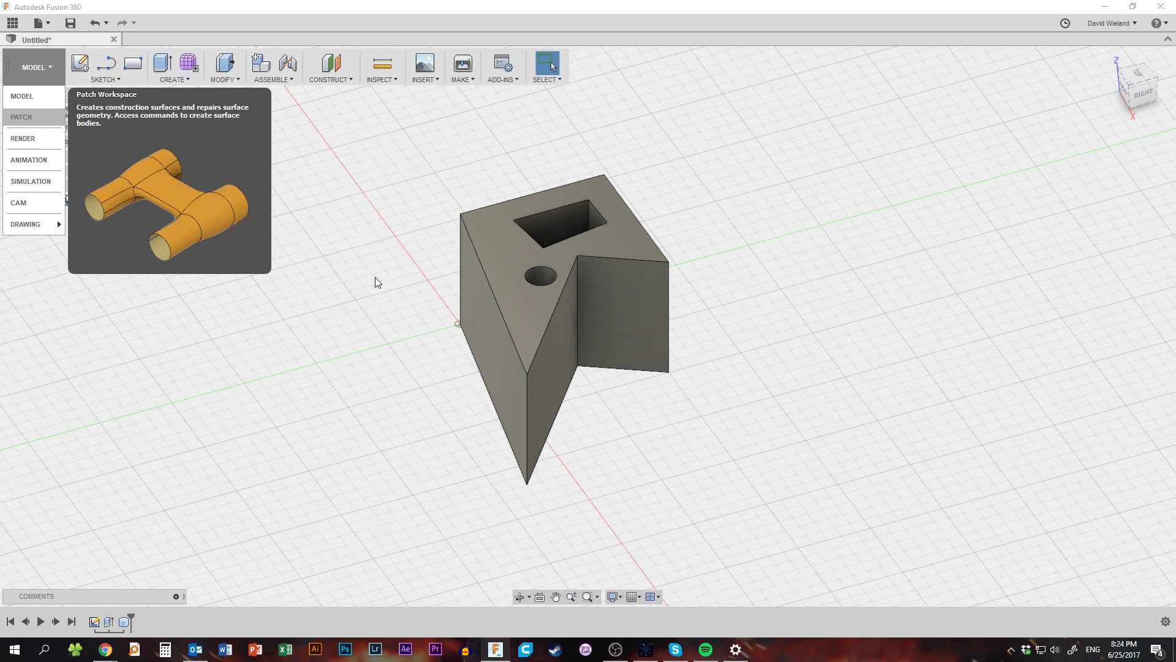
Step: Dismiss the workspace list and close Fusion 360
left_click(326, 209)
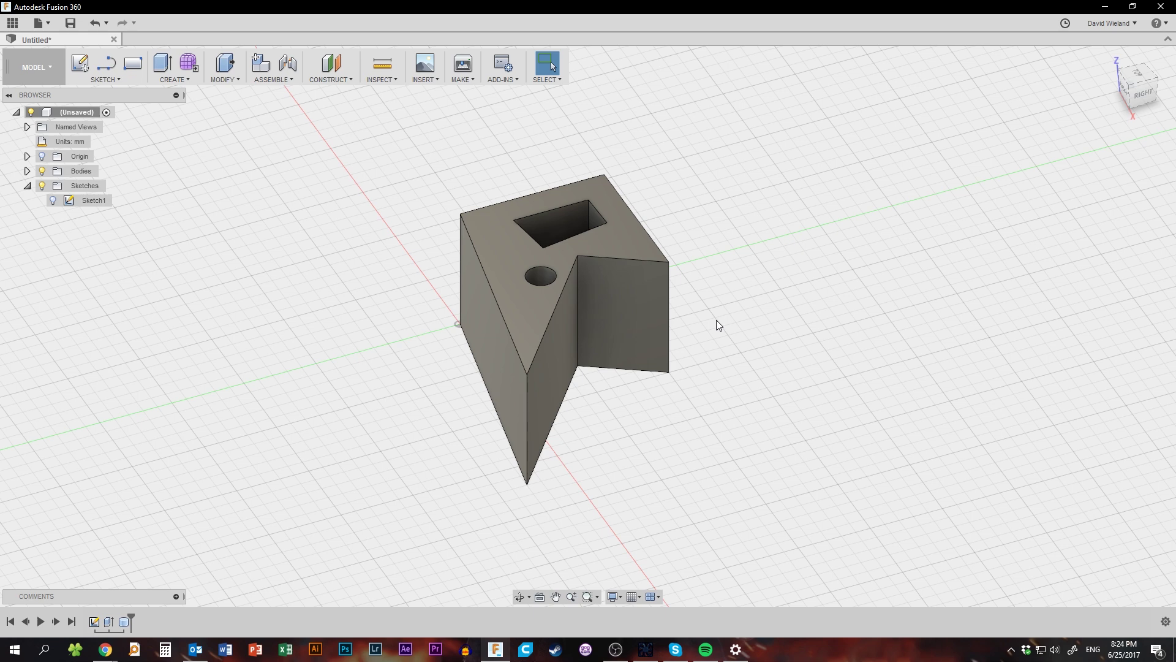
left_click(1155, 6)
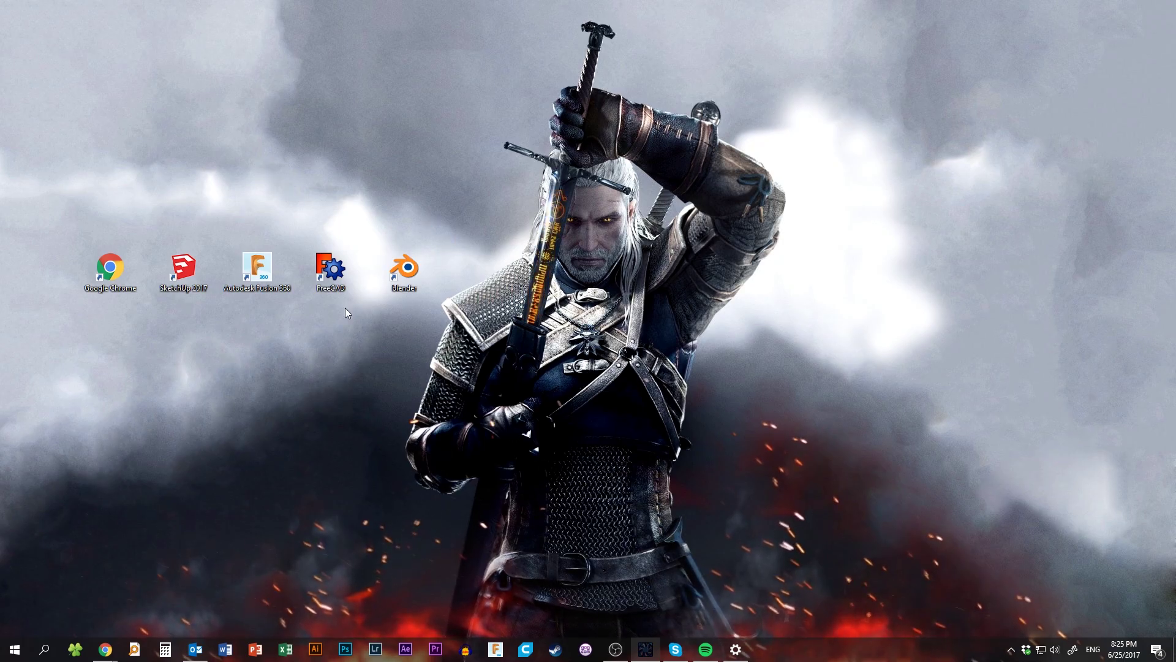
Step: Launch FreeCAD maximized, create the Unnamed document, and switch to the Part workbench
left_click(330, 275)
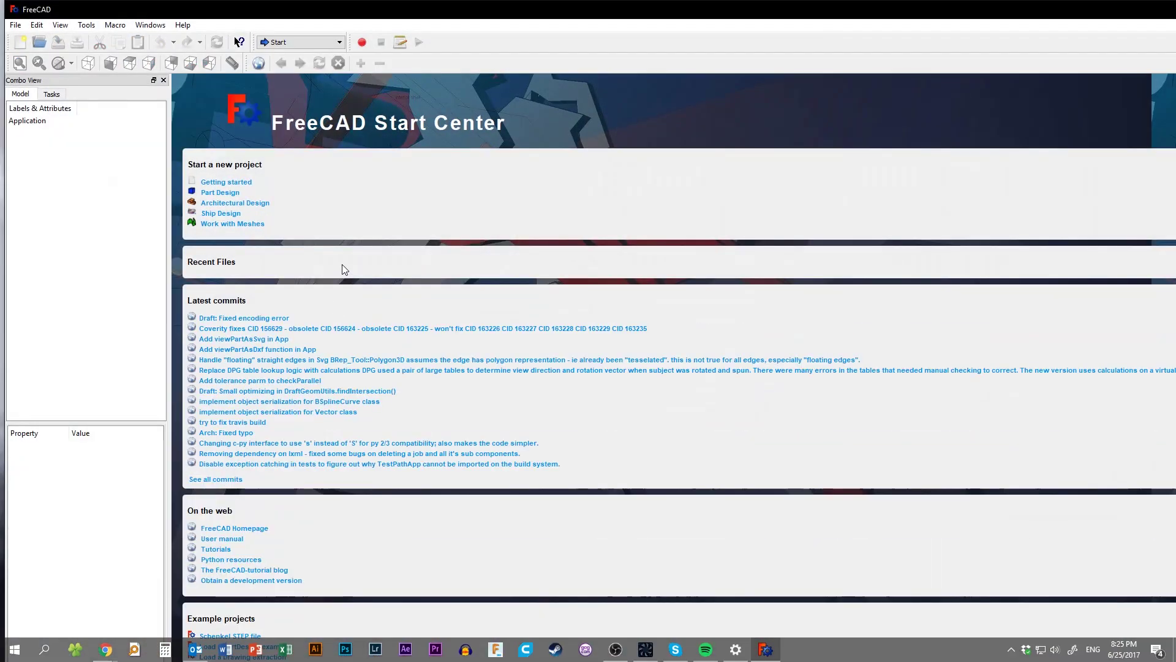
double_click(616, 13)
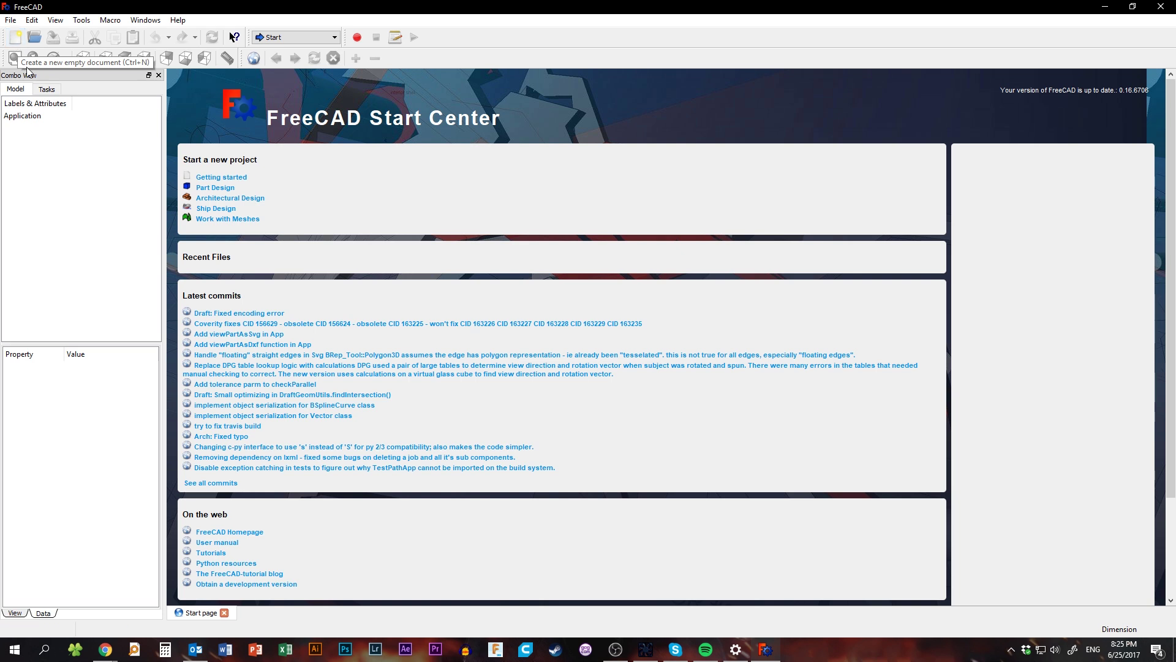
left_click(16, 37)
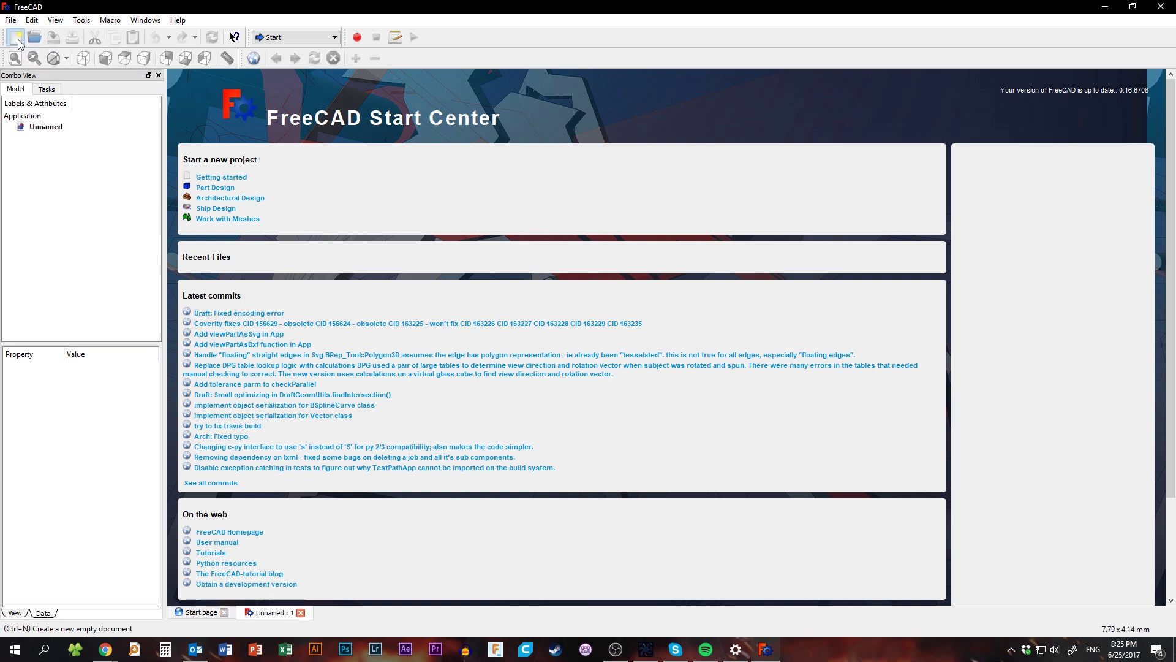
left_click(46, 127)
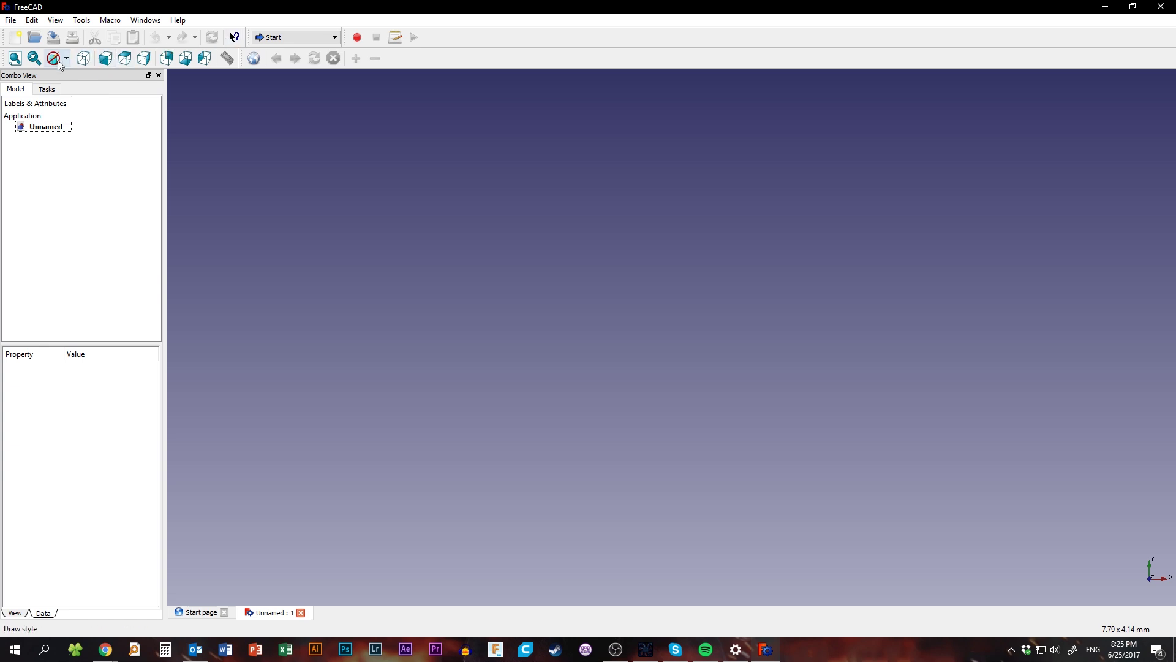
key("F4")
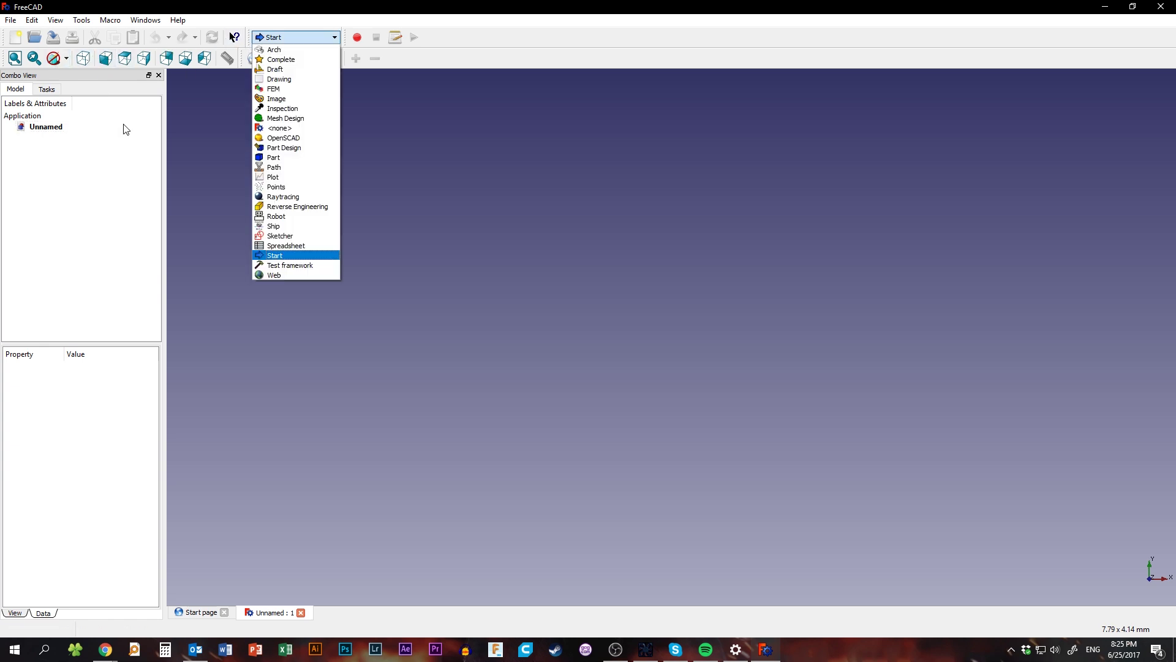
left_click(280, 155)
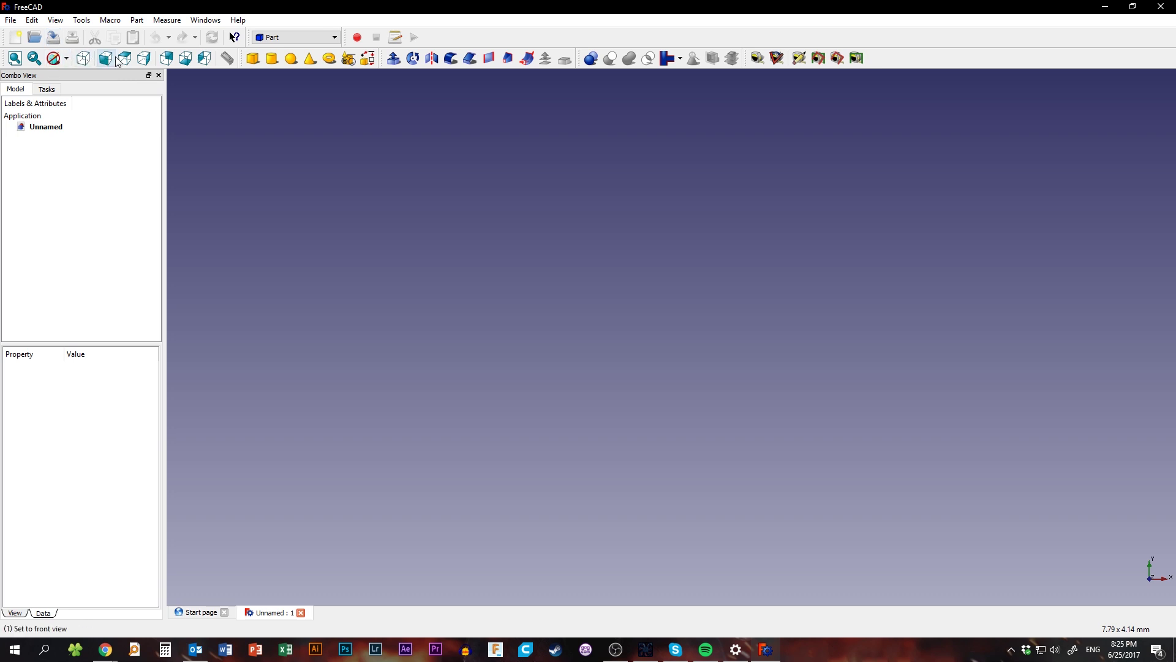
Step: Add a 10 mm cube and orbit the view to see it at an angle
left_click(255, 57)
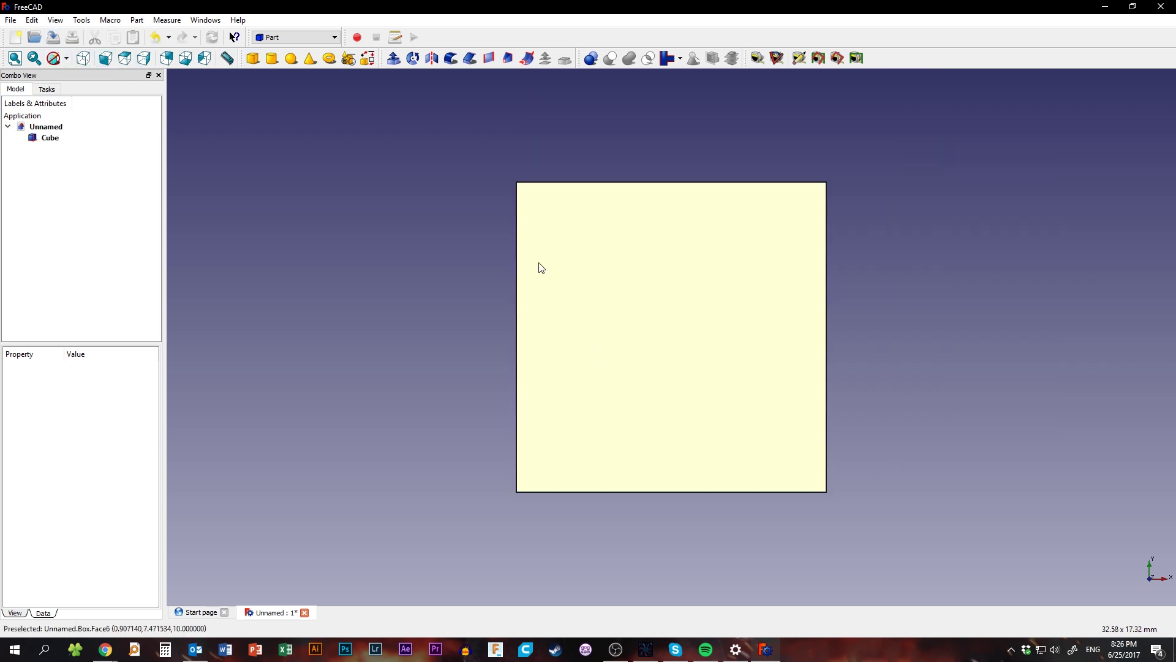
right_click(368, 450)
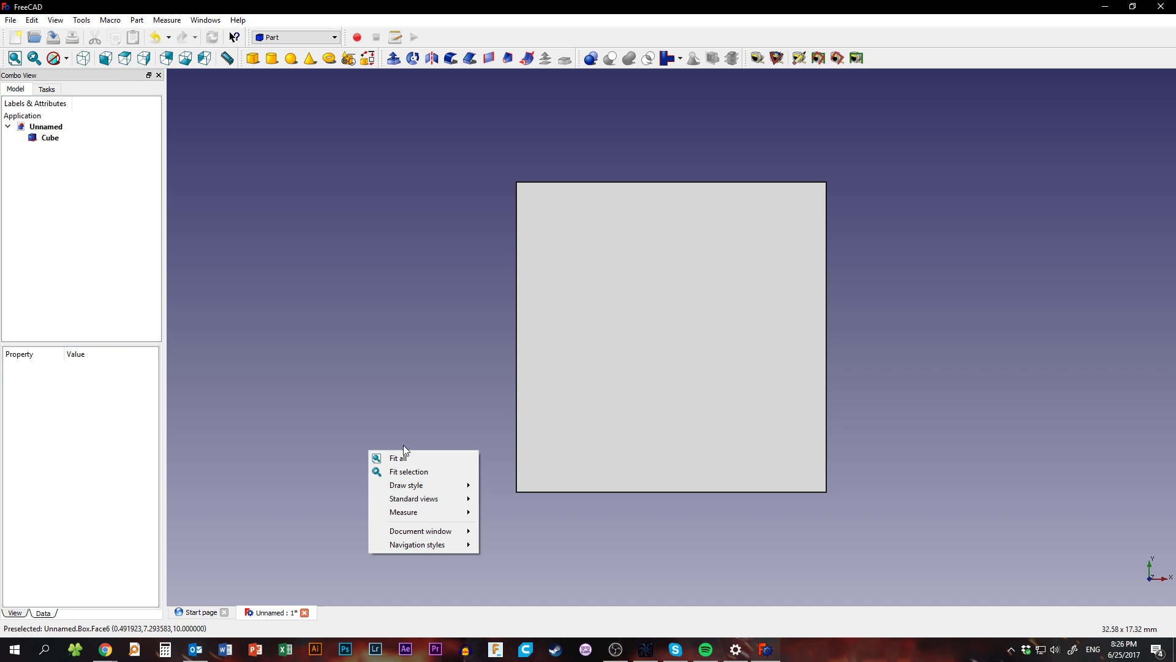
middle_click_drag(436, 410, 614, 336)
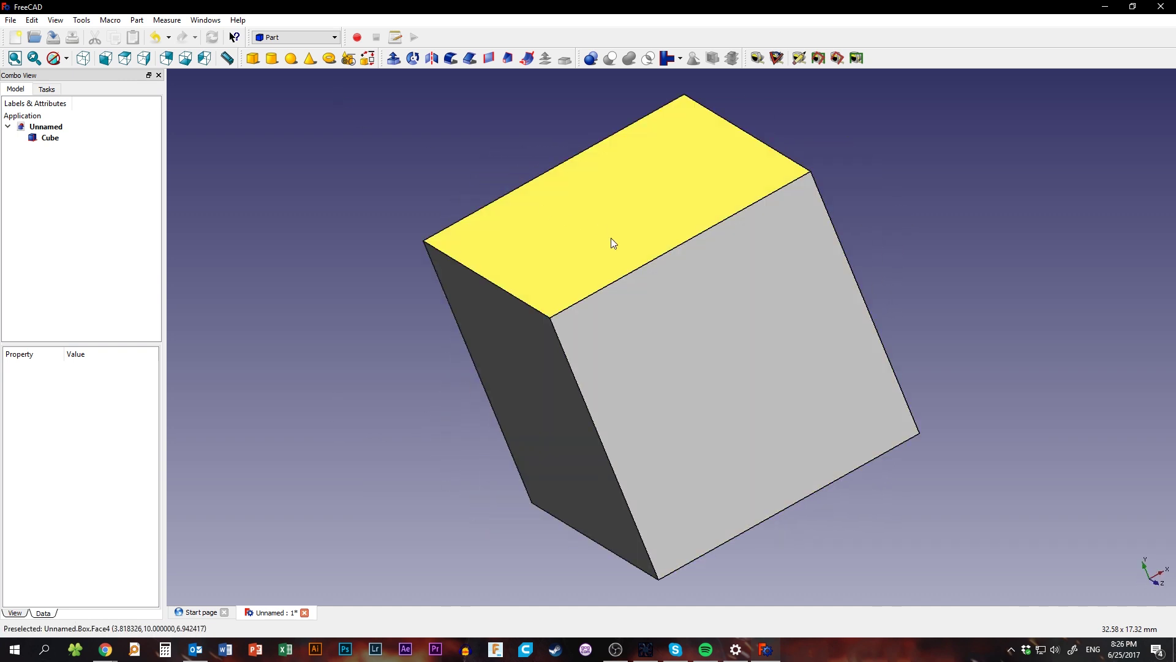
Step: Select the cube's top, left and right faces, then launch Blender
left_click(533, 260)
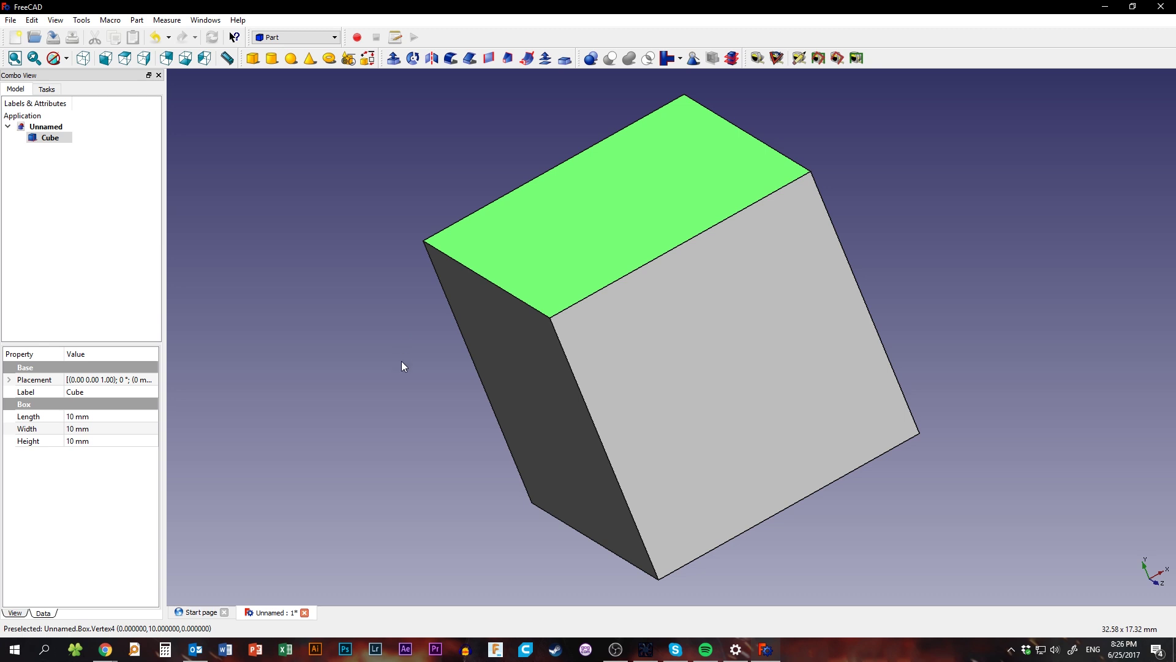
left_click(534, 366)
left_click(660, 359)
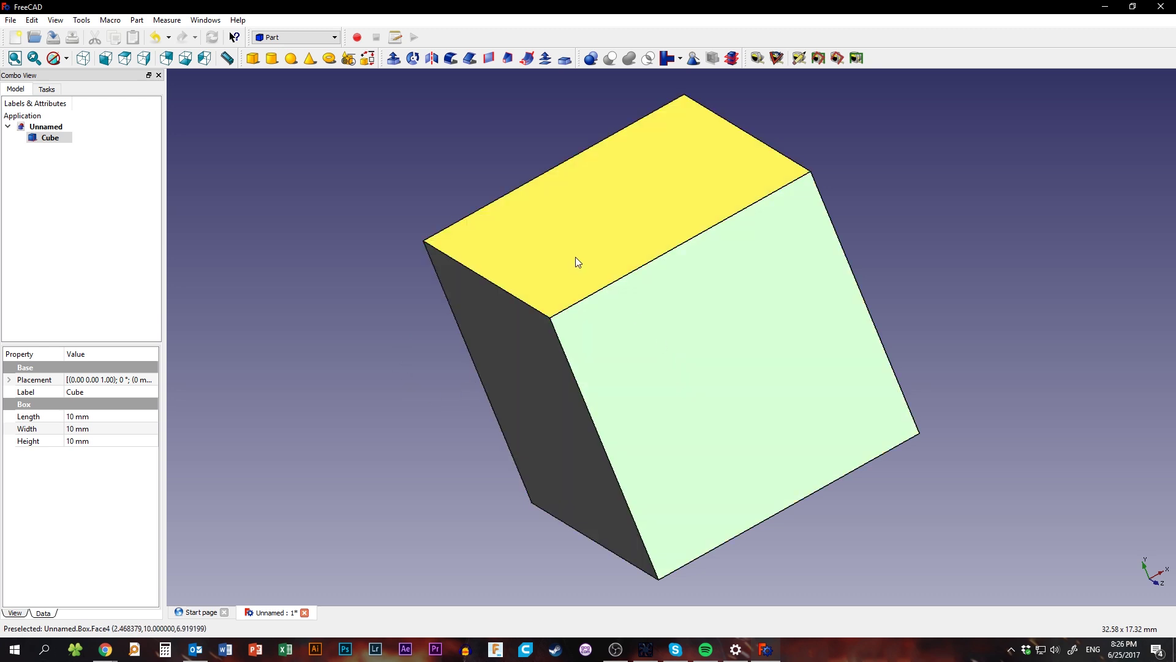
left_click(575, 257)
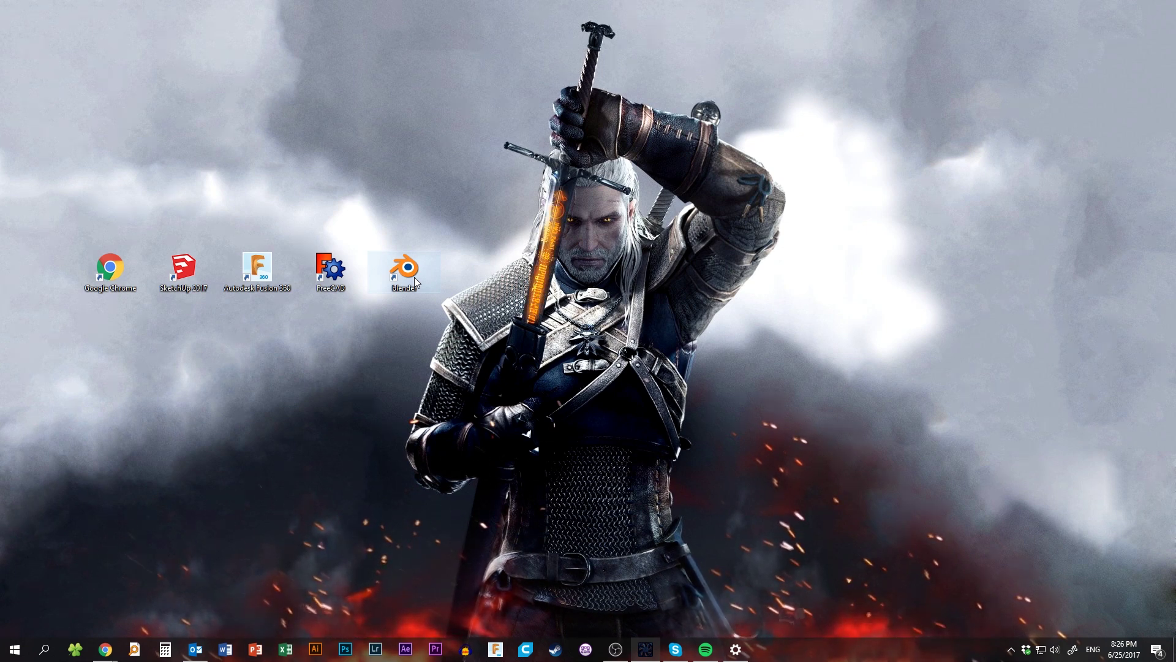
double_click(415, 281)
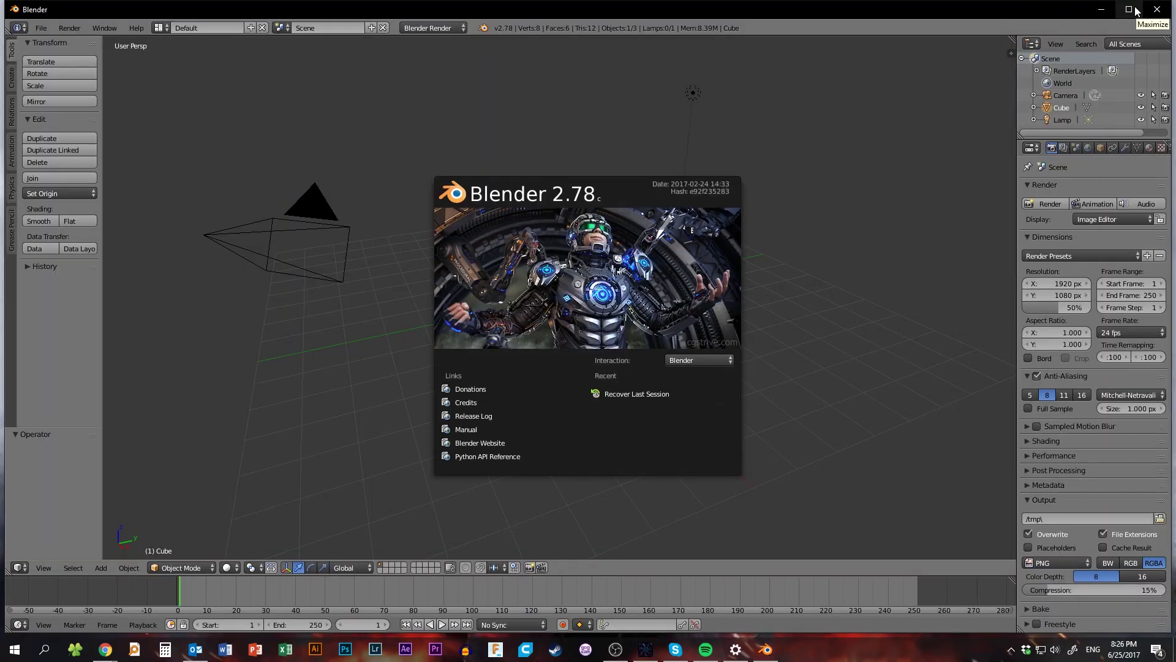
Step: Maximize Blender, dismiss the splash screen, and place the 3D cursor on the cube
left_click(1132, 11)
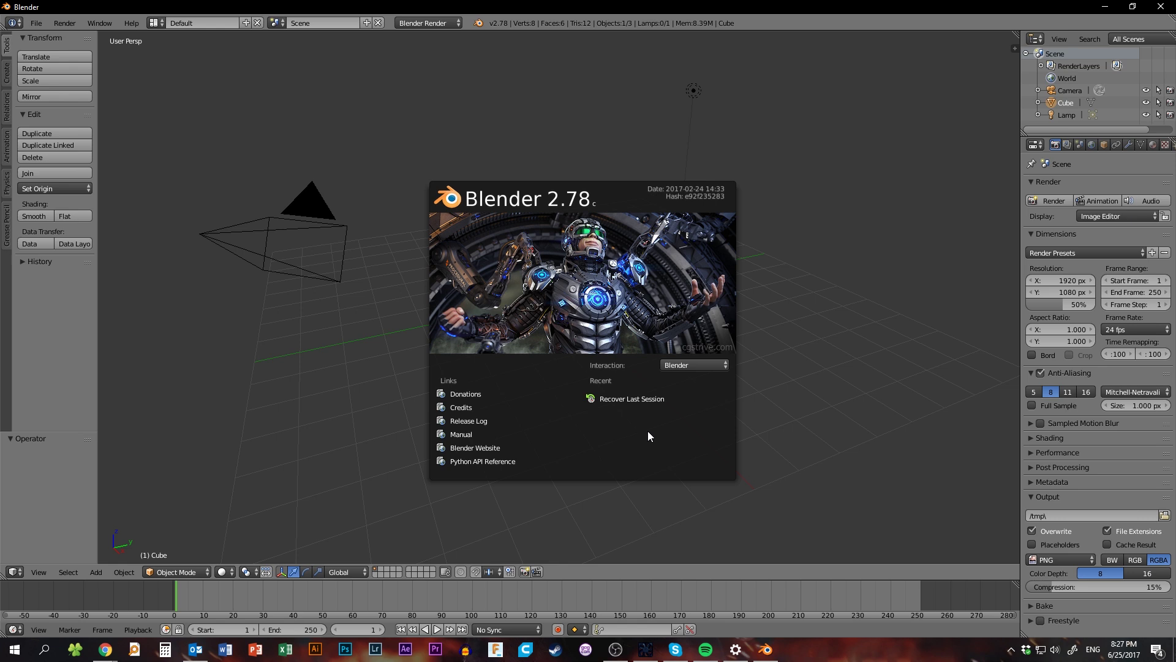
left_click(800, 254)
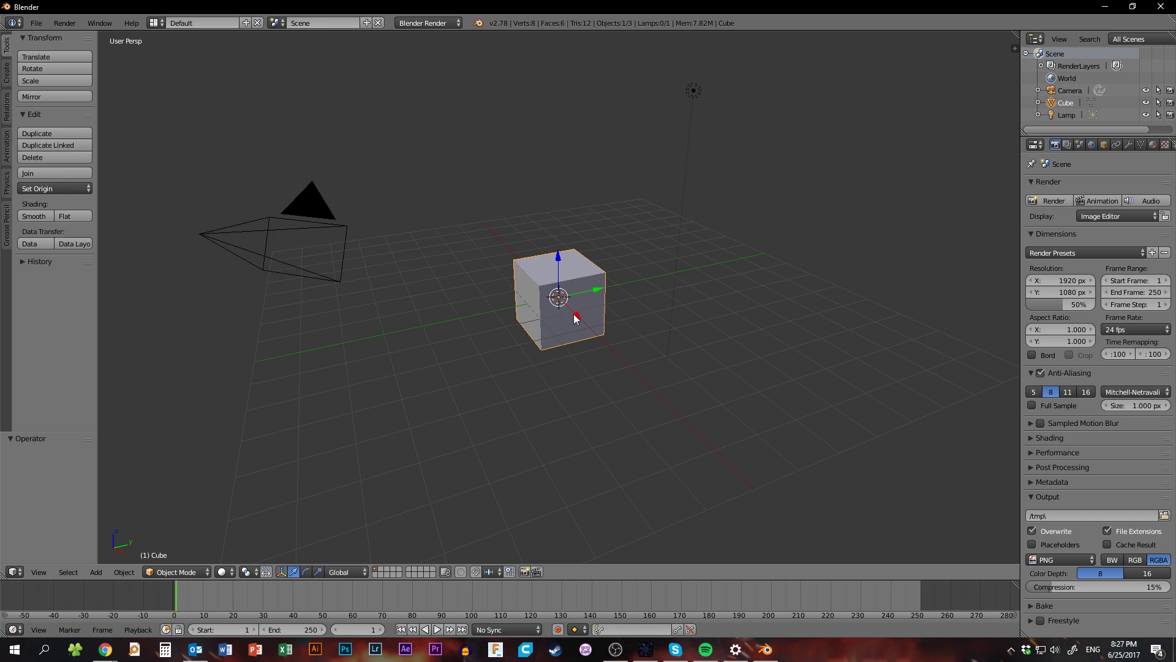
left_click(573, 257)
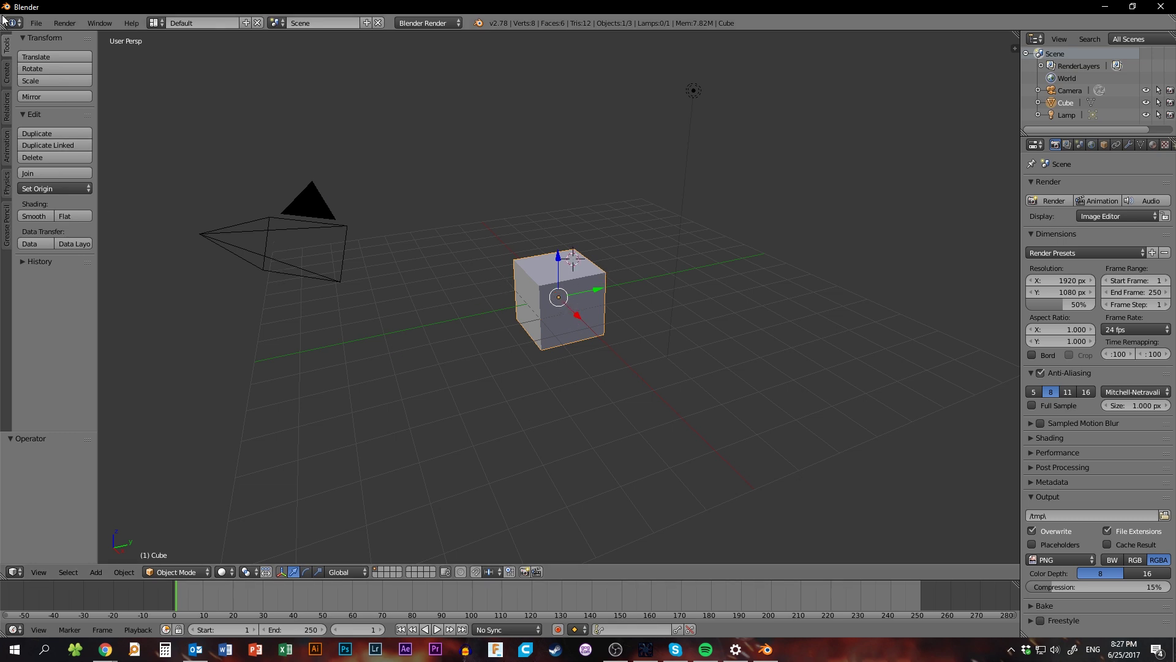
Step: Browse the File > Export formats, including Stl (.stl), then dismiss the list
left_click(37, 24)
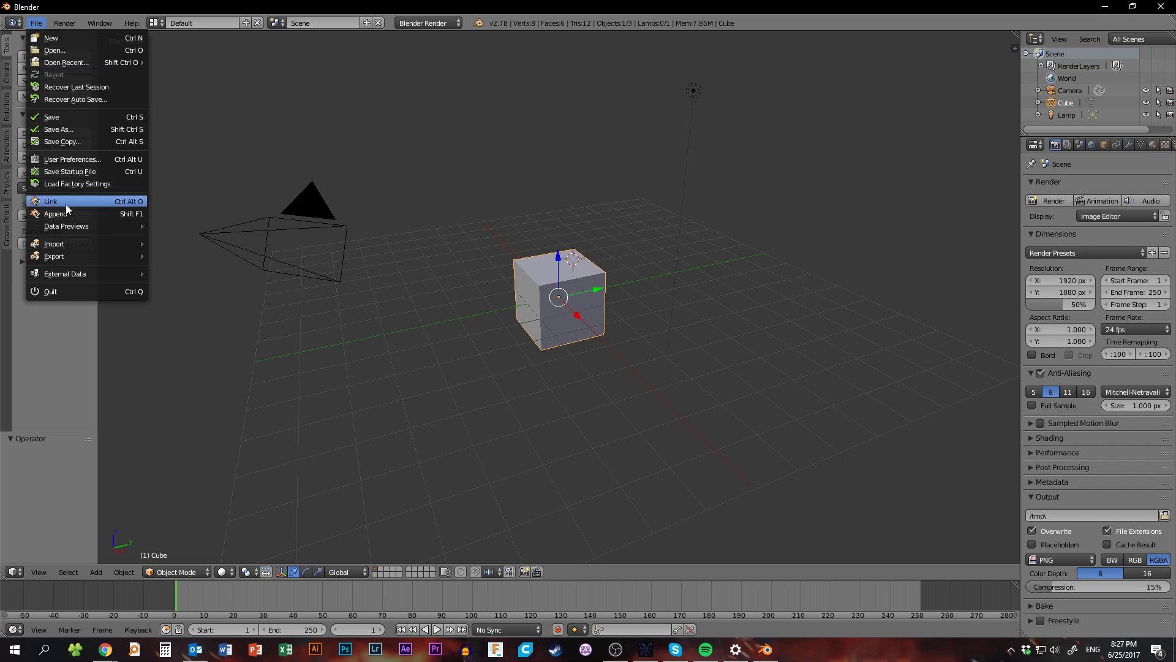
mouse_move(79, 256)
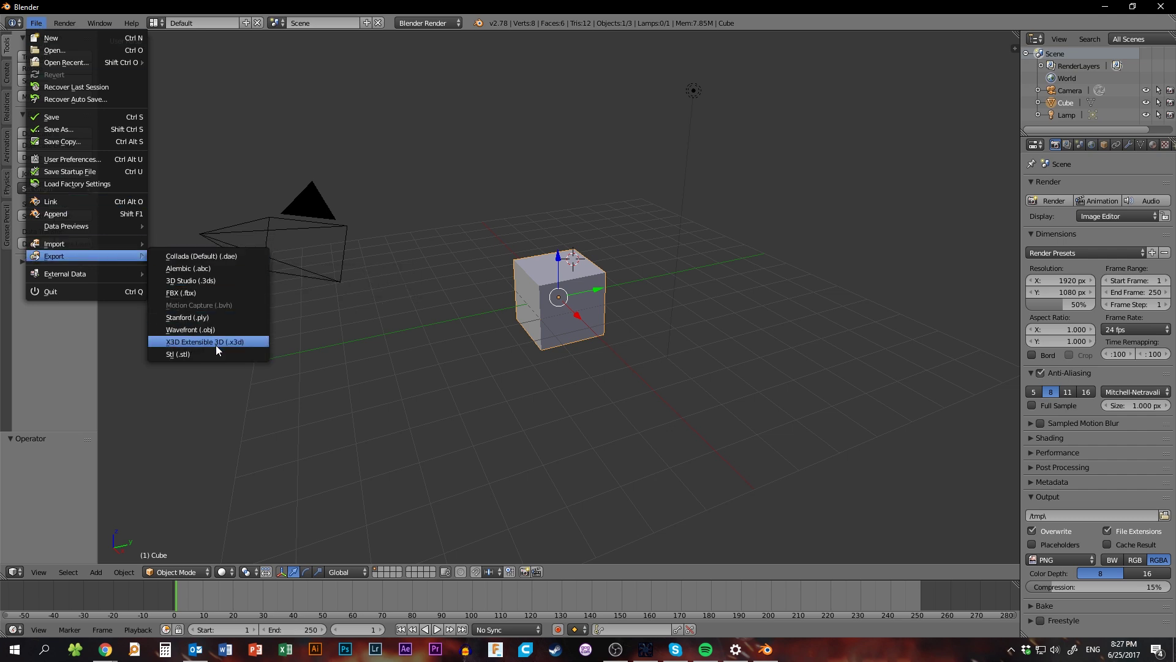
left_click(454, 333)
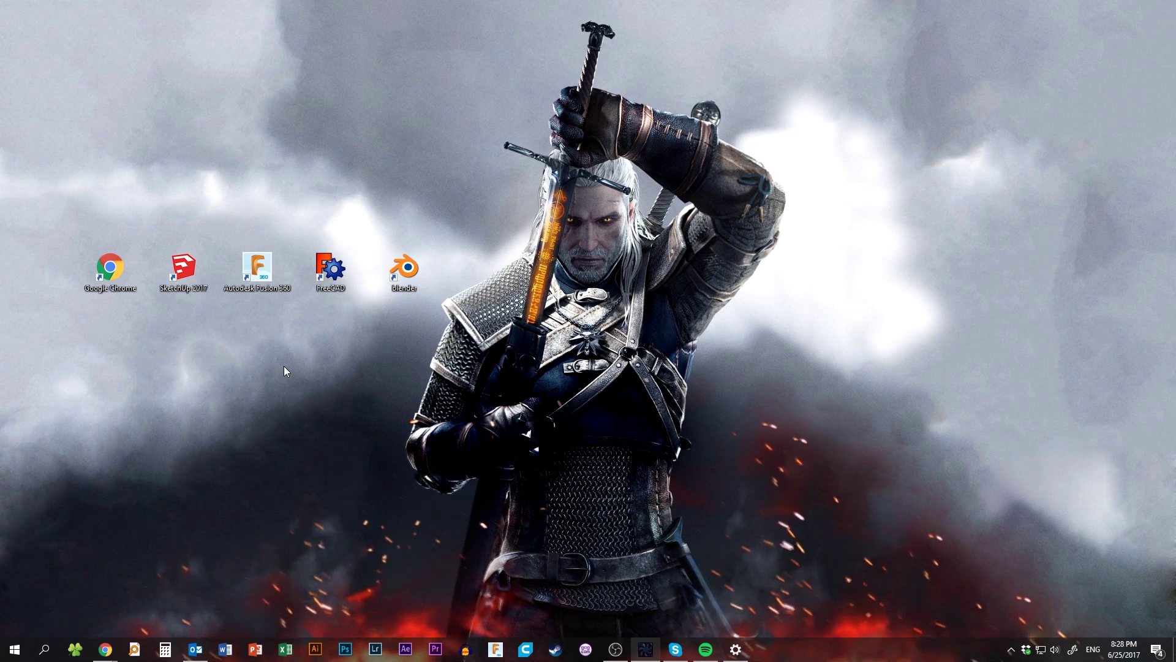
left_click_drag(409, 353, 66, 214)
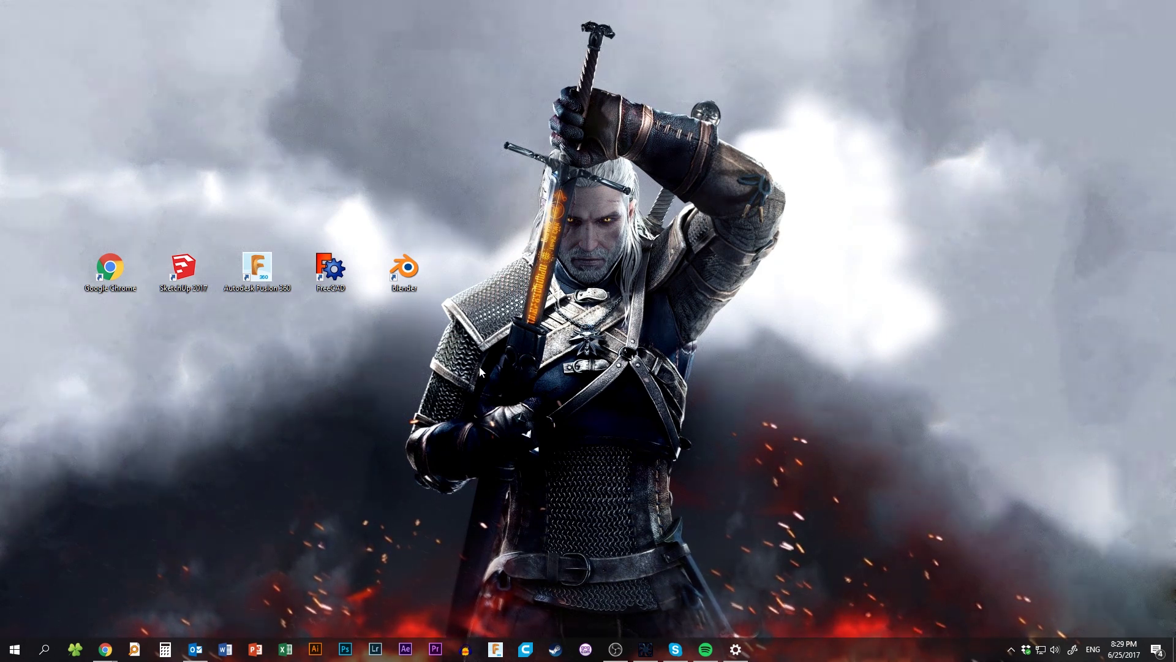
left_click(268, 270)
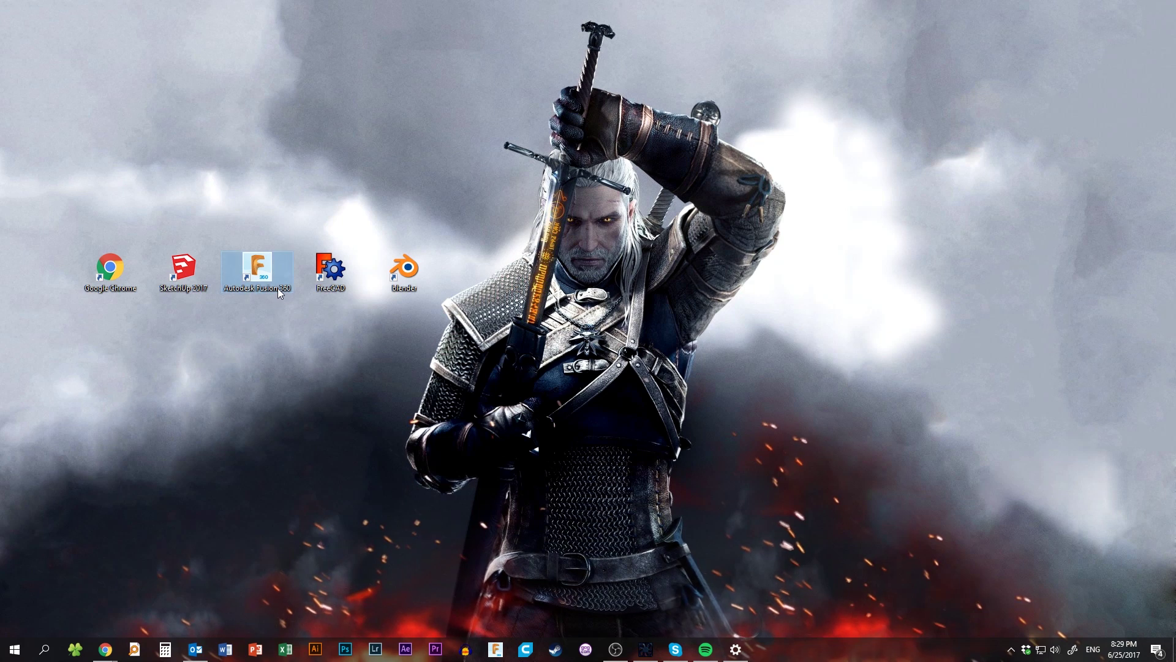
left_click(415, 283)
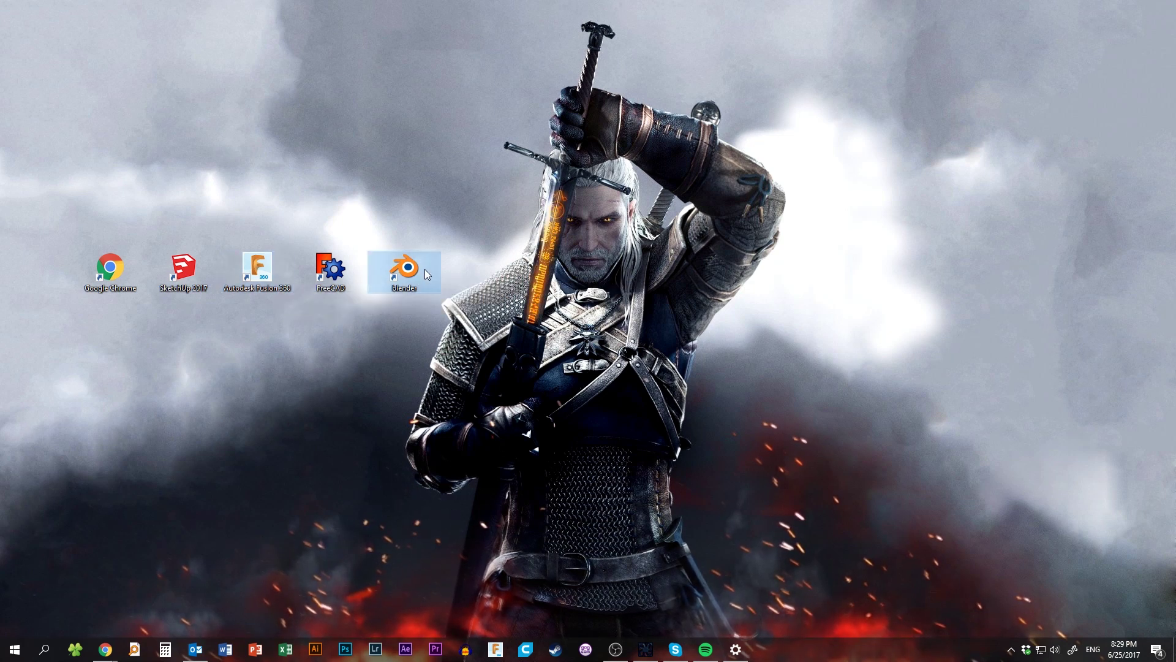
left_click(390, 327)
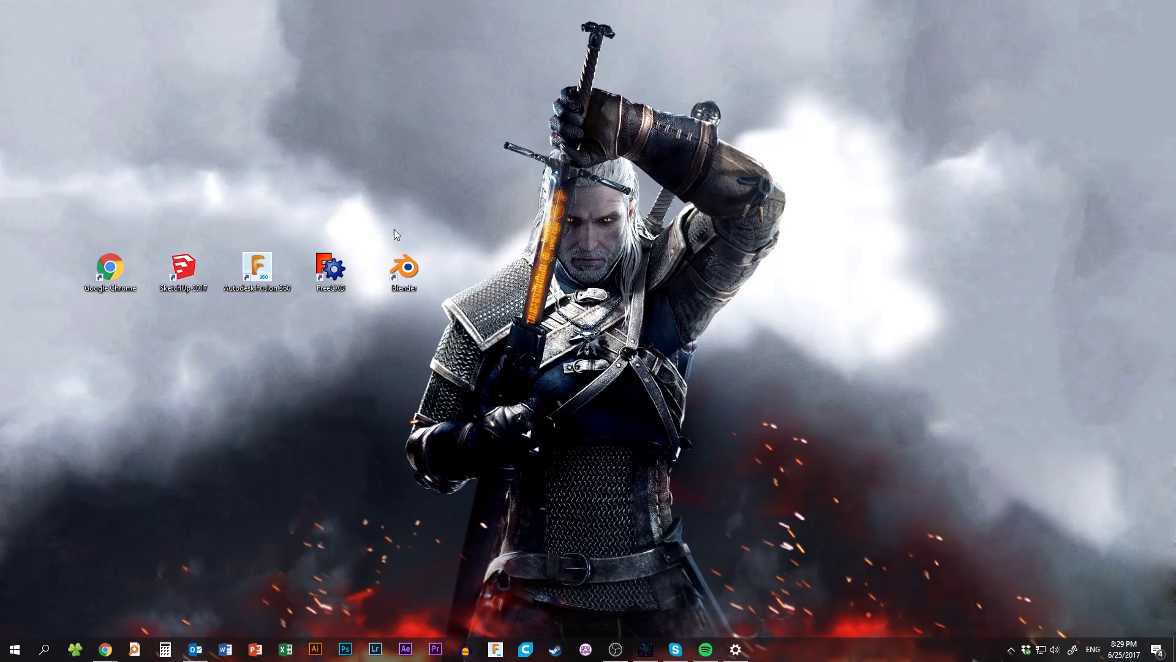